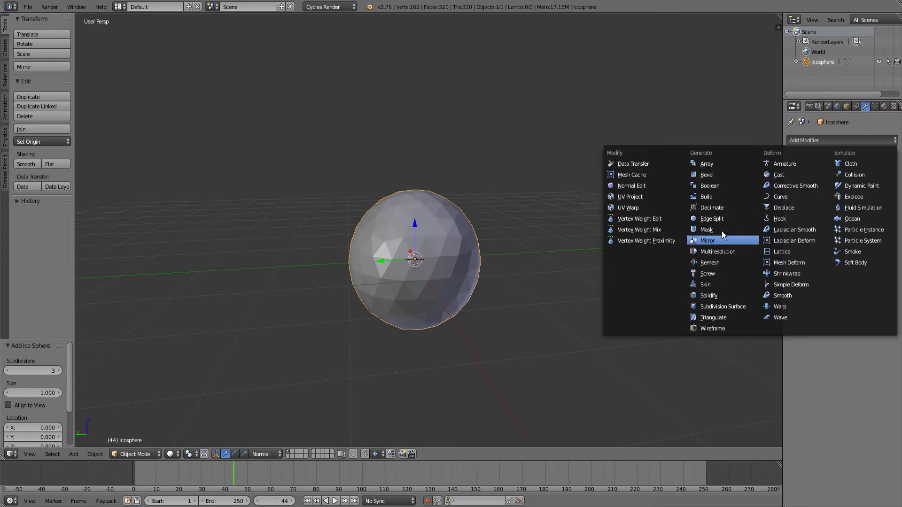
# Add Subdivision Surface and Edge Split modifiers to the icosphere, with render subdivisions 1 and a split angle of 6°
pyautogui.click(722, 307)
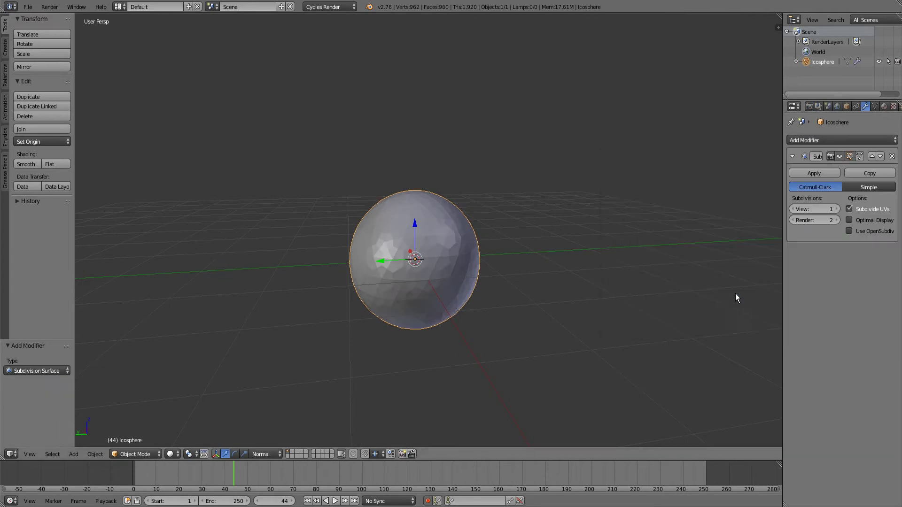
pyautogui.click(808, 140)
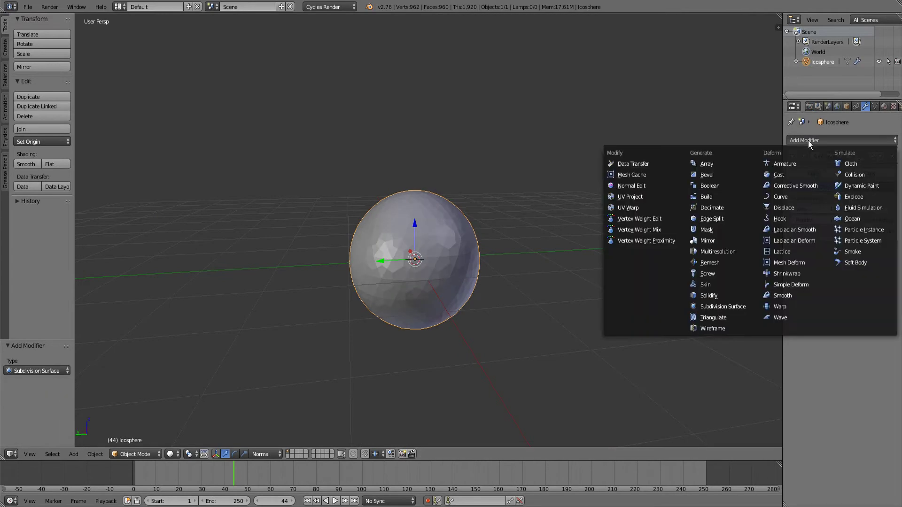
pyautogui.click(726, 218)
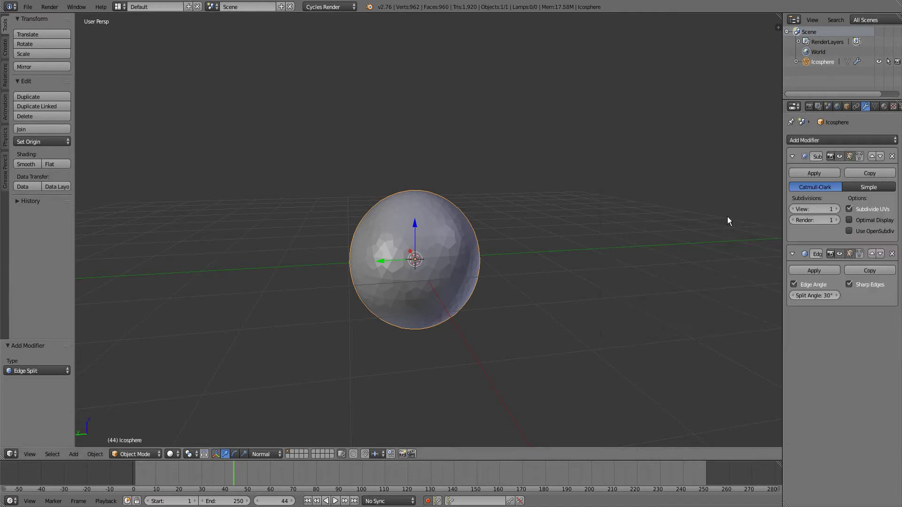
pyautogui.write('6')
pyautogui.press('Return')
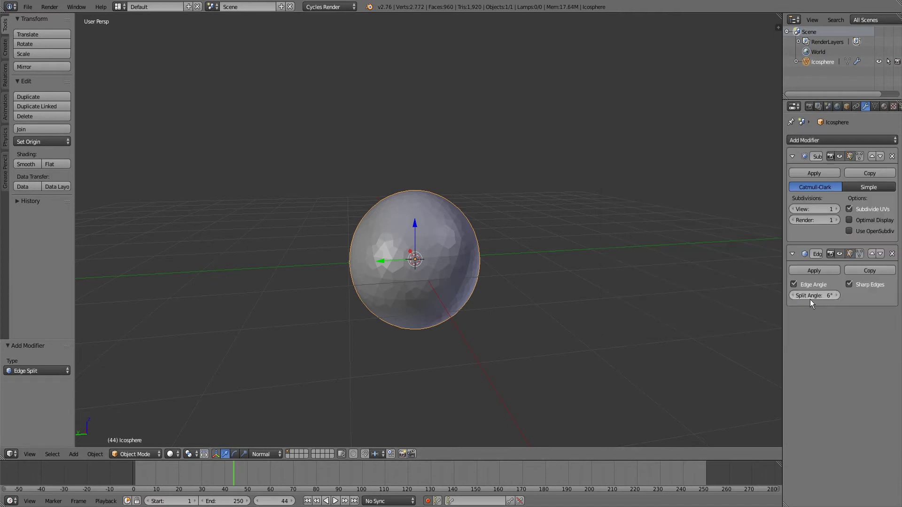
# Collapse the two existing modifiers and add a Vertex Weight Proximity modifier to the icosphere
pyautogui.click(792, 255)
pyautogui.click(791, 157)
pyautogui.click(804, 140)
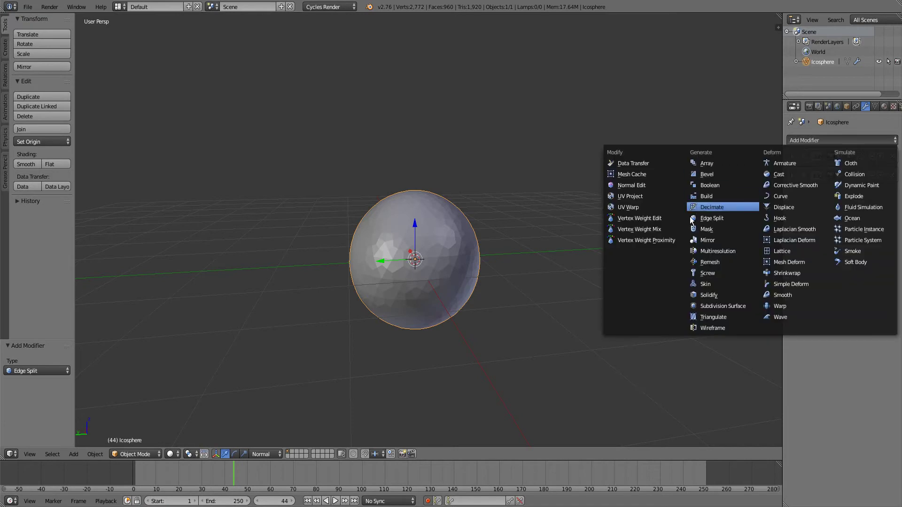
pyautogui.click(666, 241)
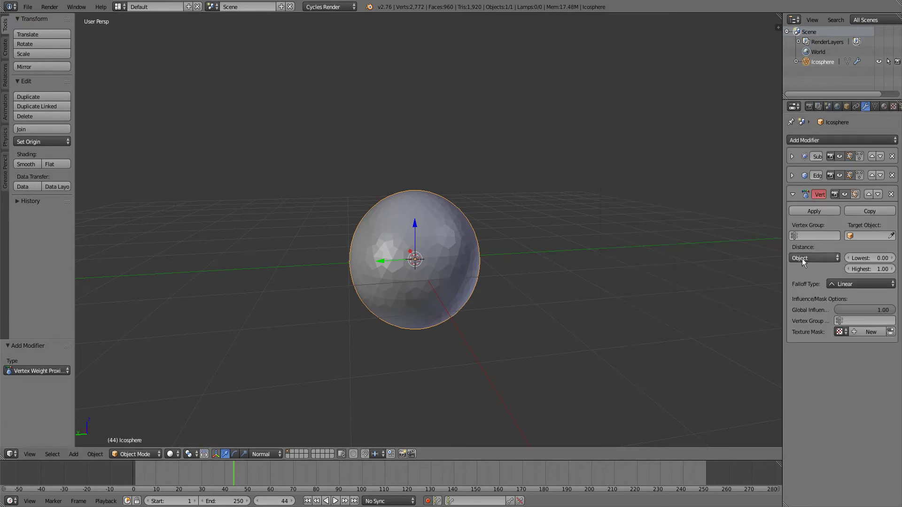
# Create a vertex group on the icosphere and assign all of its vertices to it in Edit Mode
pyautogui.moveTo(557, 257); pyautogui.dragTo(532, 250, button='middle')
pyautogui.press('KP_1')
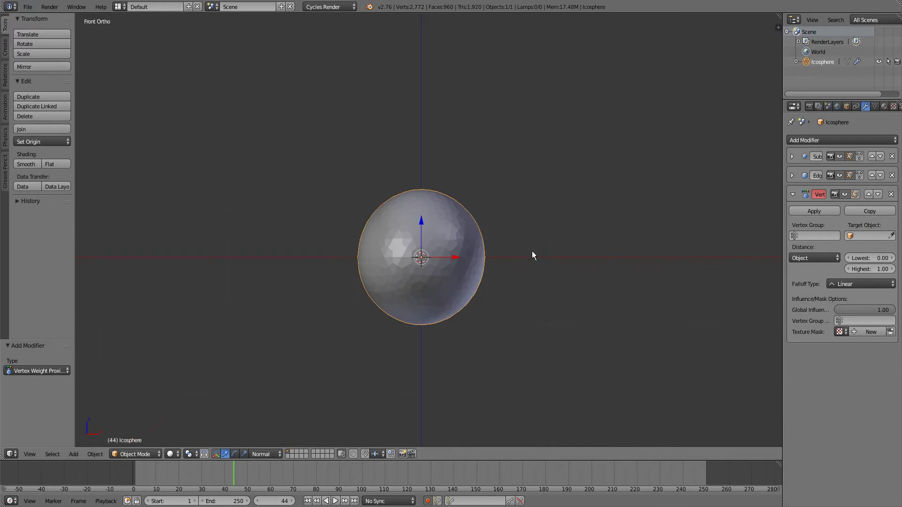
pyautogui.scroll(3, 469, 255)
pyautogui.keyDown('shift'); pyautogui.moveTo(469, 255); pyautogui.dragTo(477, 223, button='middle'); pyautogui.keyUp('shift')
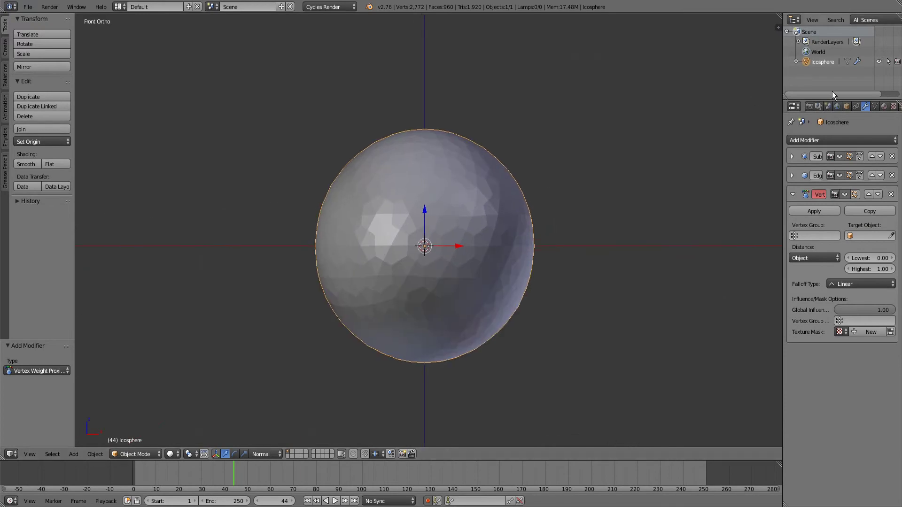
pyautogui.click(875, 107)
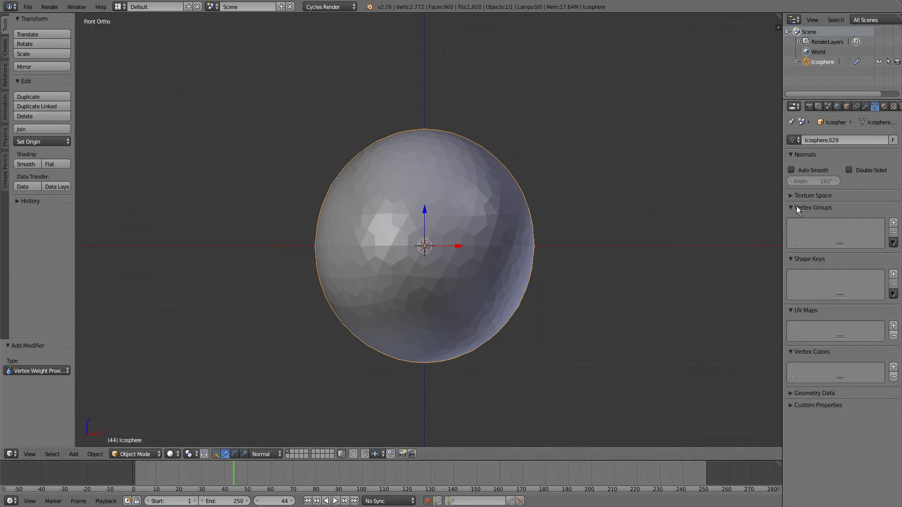
pyautogui.press('Tab')
pyautogui.click(893, 222)
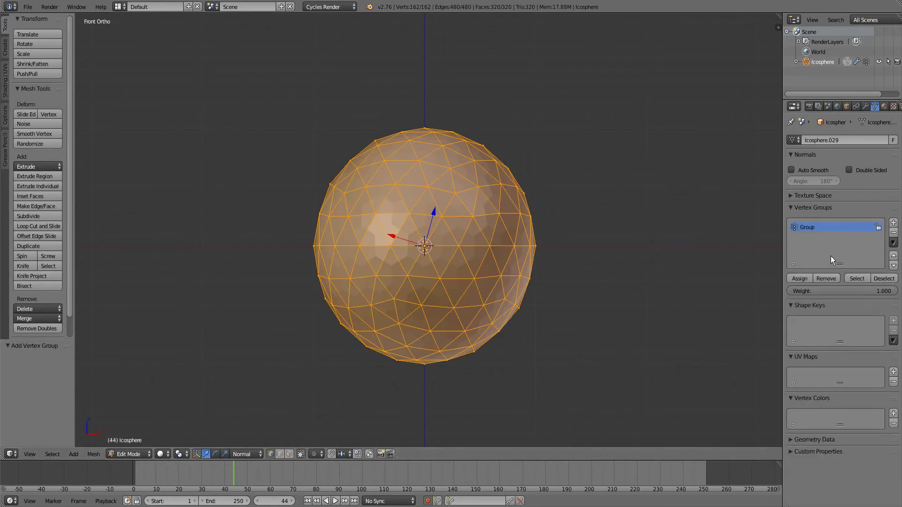
pyautogui.click(807, 279)
pyautogui.press('Tab')
# Set the Vertex Weight Proximity modifier's vertex group to Group
pyautogui.click(864, 107)
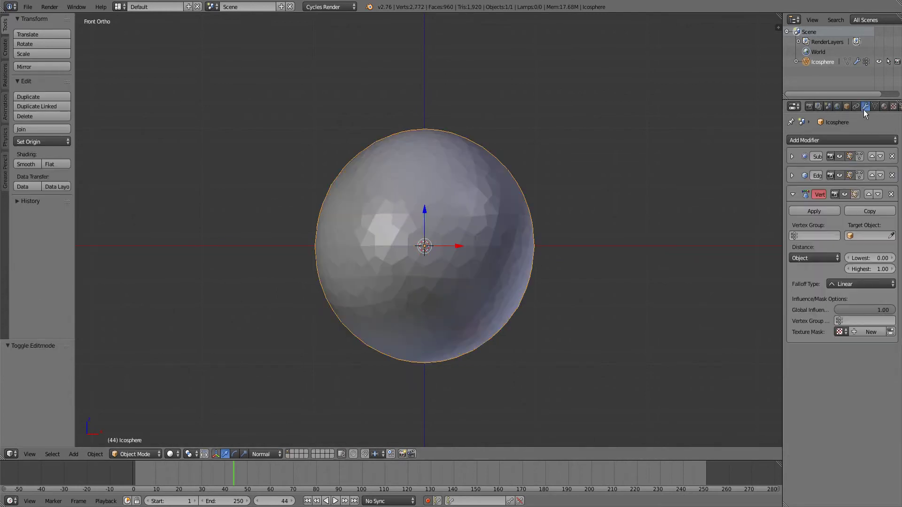
pyautogui.click(815, 236)
pyautogui.click(815, 250)
# Add a Plain Axes empty and move it along X to about 2.1, beside the sphere
pyautogui.hotkey('shift', 'a')
pyautogui.moveTo(554, 217)
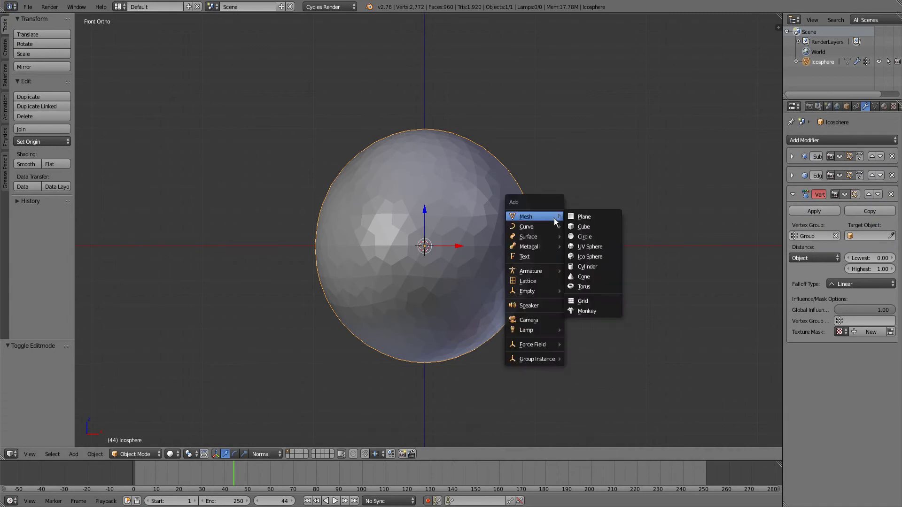
pyautogui.moveTo(544, 290)
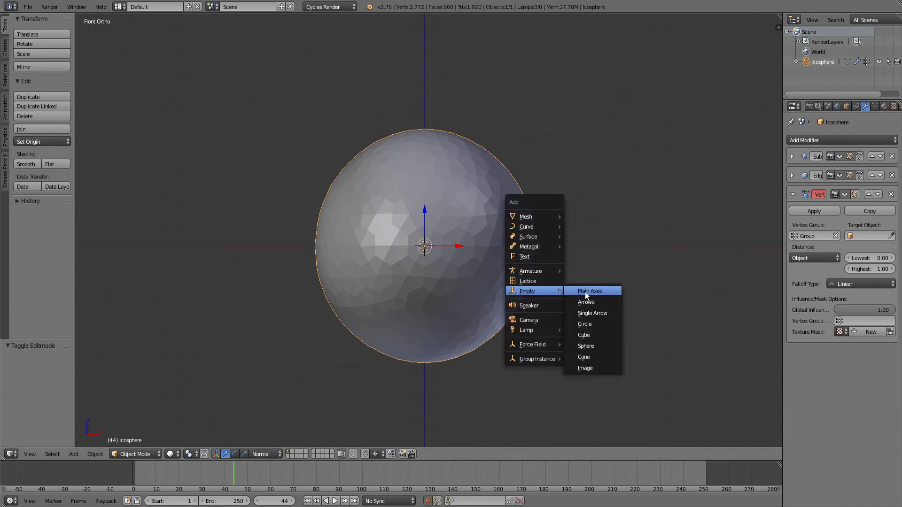
pyautogui.click(575, 293)
pyautogui.moveTo(459, 246); pyautogui.dragTo(692, 245)
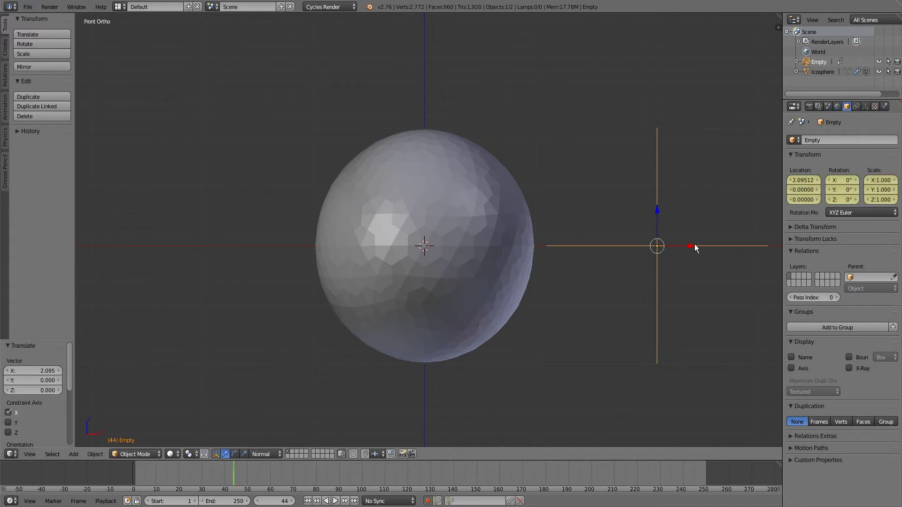
# Scale the empty to about 0.39 and shift it along X to about 1.76
pyautogui.press('s')
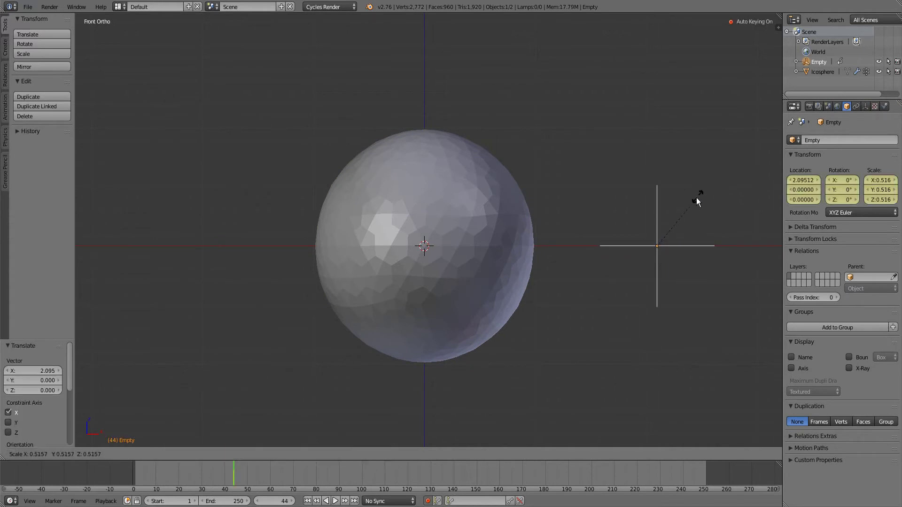
pyautogui.click(686, 205)
pyautogui.moveTo(690, 245); pyautogui.dragTo(656, 248)
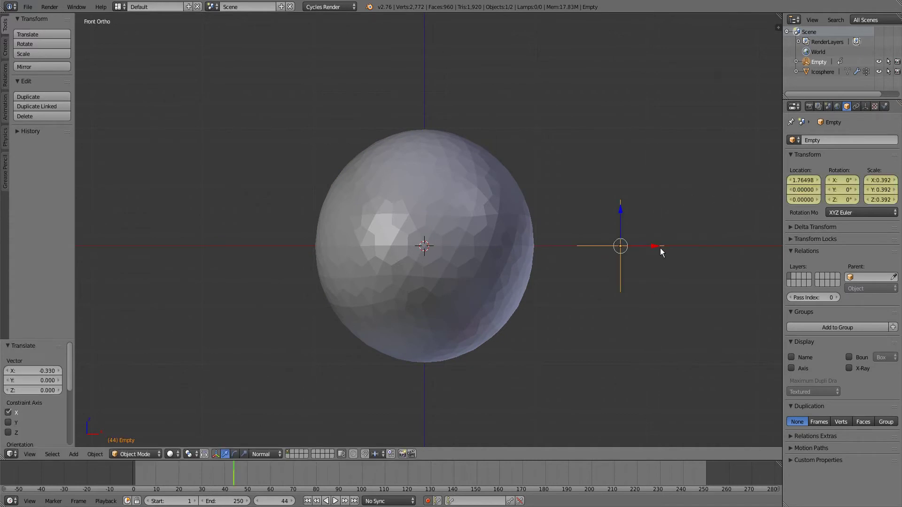
# Add a Smooth modifier to the icosphere with factor 1.6 and limit it to the vertex group Group
pyautogui.rightClick(473, 215)
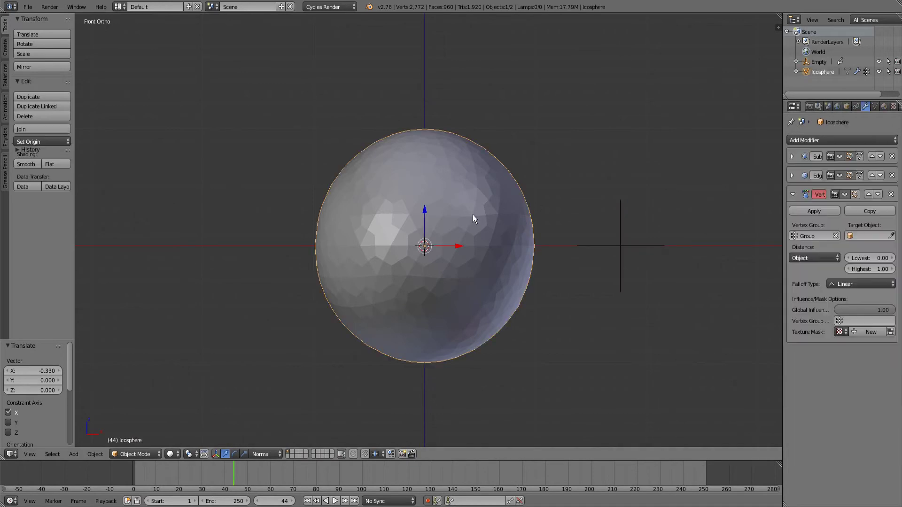
pyautogui.click(842, 141)
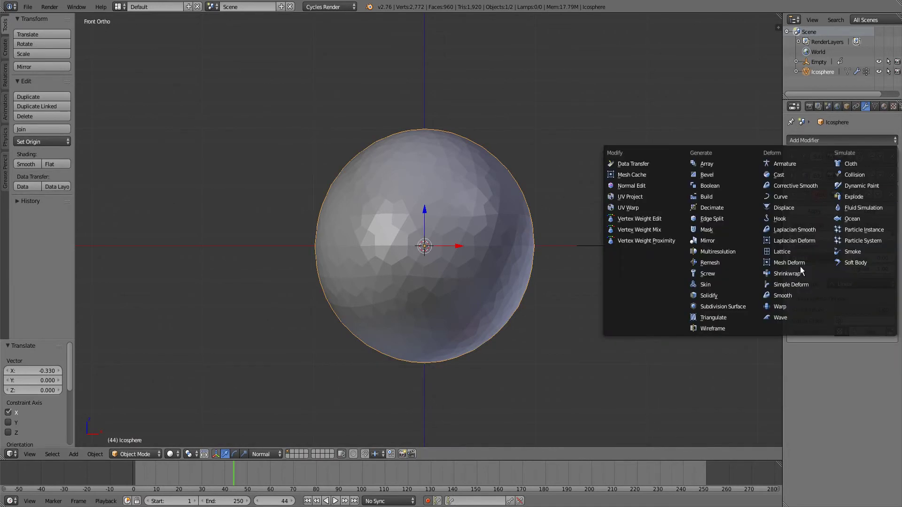
pyautogui.click(791, 296)
pyautogui.click(857, 382)
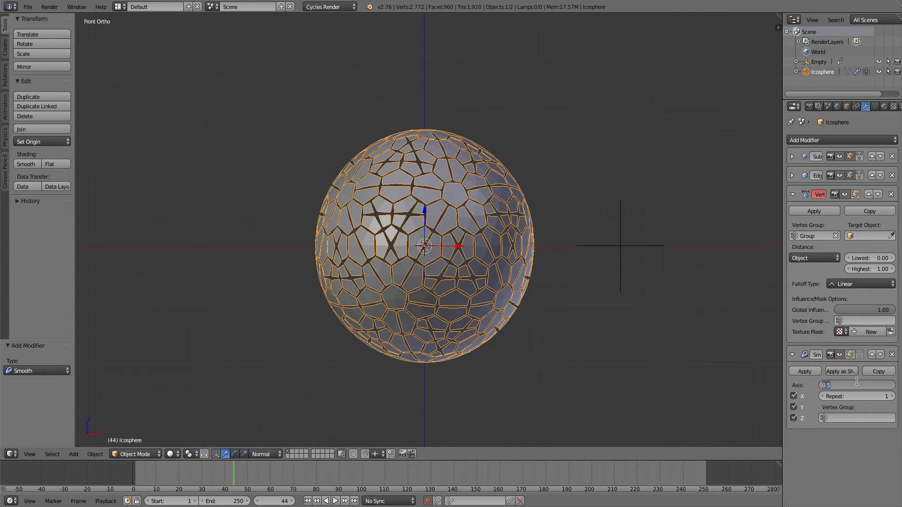
pyautogui.press('Return')
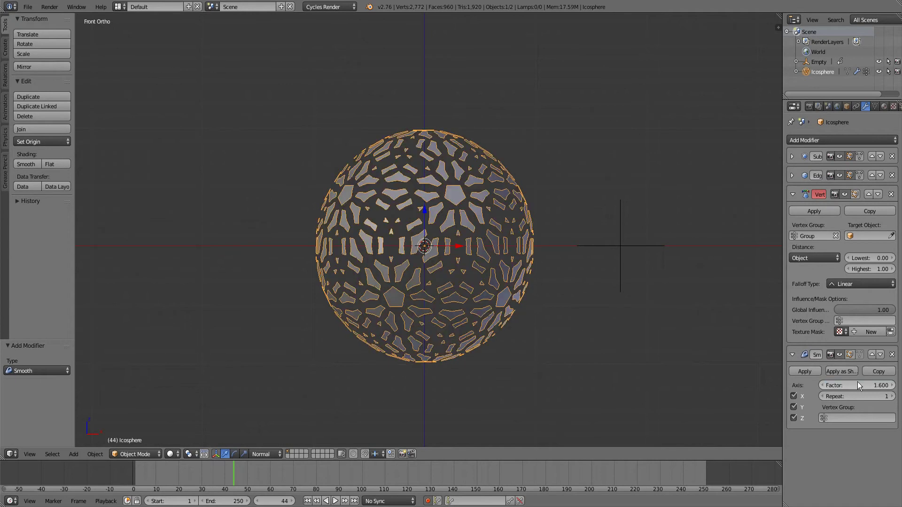
pyautogui.click(850, 417)
pyautogui.click(816, 319)
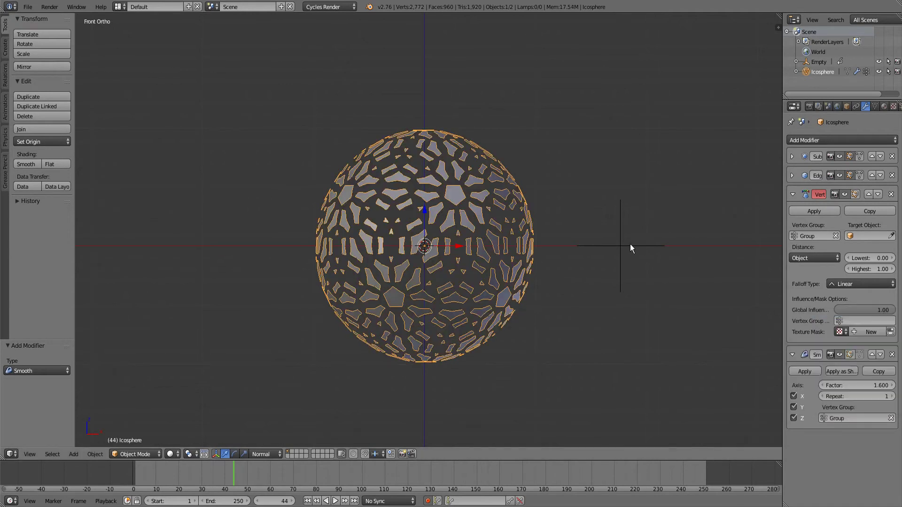
# Set the Empty as the target object of the icosphere's Vertex Weight Proximity modifier
pyautogui.hotkey('ctrl', 'z')
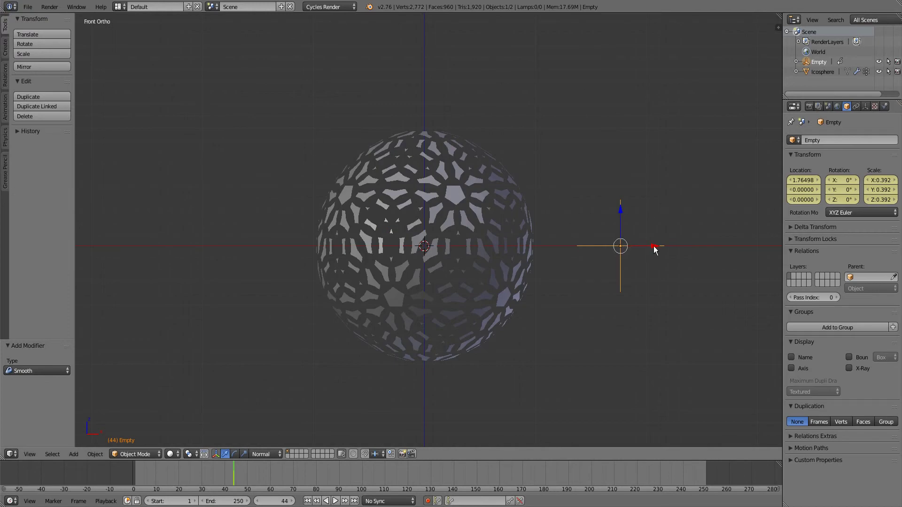
pyautogui.hotkey('ctrl', 'shift', 'z')
pyautogui.click(865, 236)
pyautogui.click(847, 247)
# Move the empty back and forth along X and leave it slightly closer to the sphere
pyautogui.rightClick(647, 246)
pyautogui.press('g')
pyautogui.press('x')
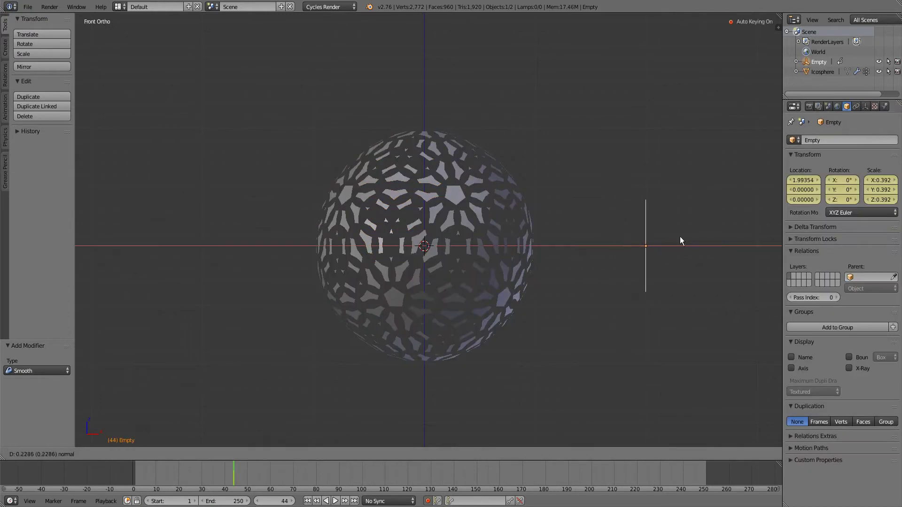
pyautogui.click(653, 239)
pyautogui.press('g')
pyautogui.press('x')
pyautogui.click(633, 242)
# Set the icosphere's proximity modifier to a lowest distance of 2.30 and the Geometry distance mode
pyautogui.rightClick(520, 232)
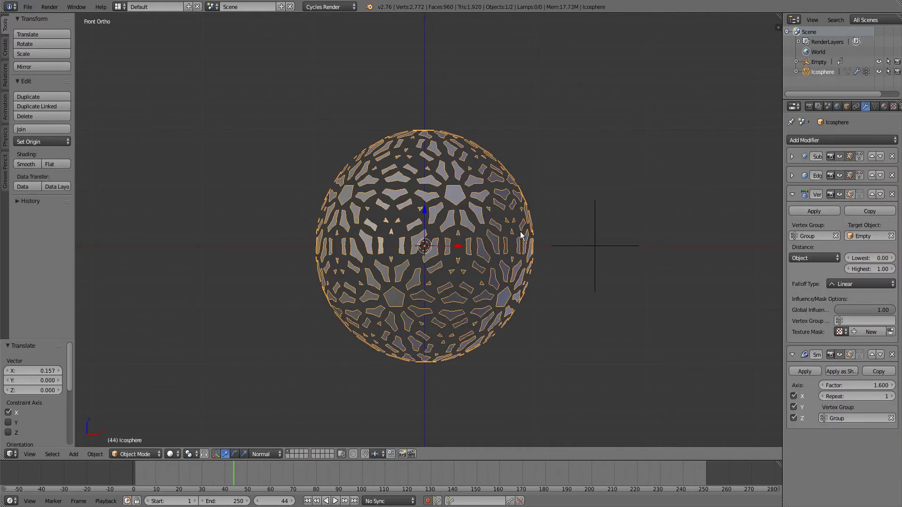
pyautogui.moveTo(866, 258)
pyautogui.mouseDown()
pyautogui.moveTo(892, 258)
pyautogui.moveTo(855, 258)
pyautogui.mouseUp()
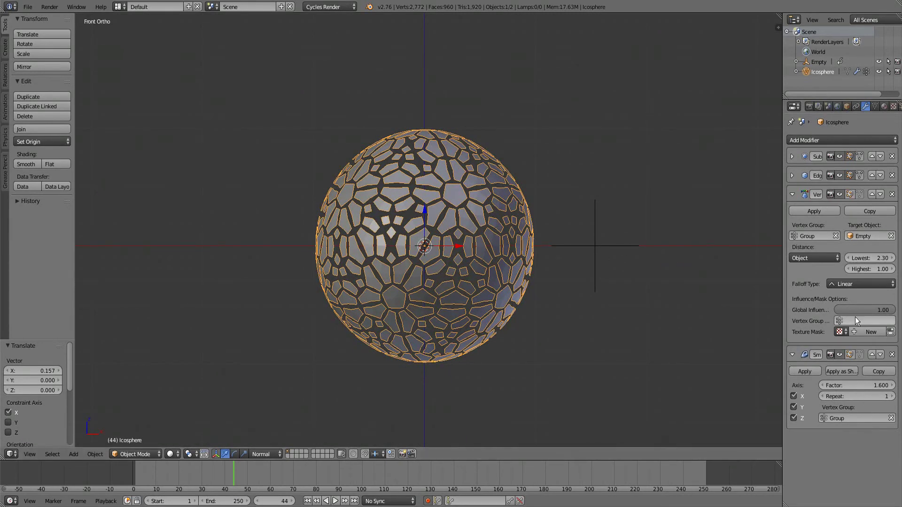
pyautogui.click(808, 258)
pyautogui.click(802, 237)
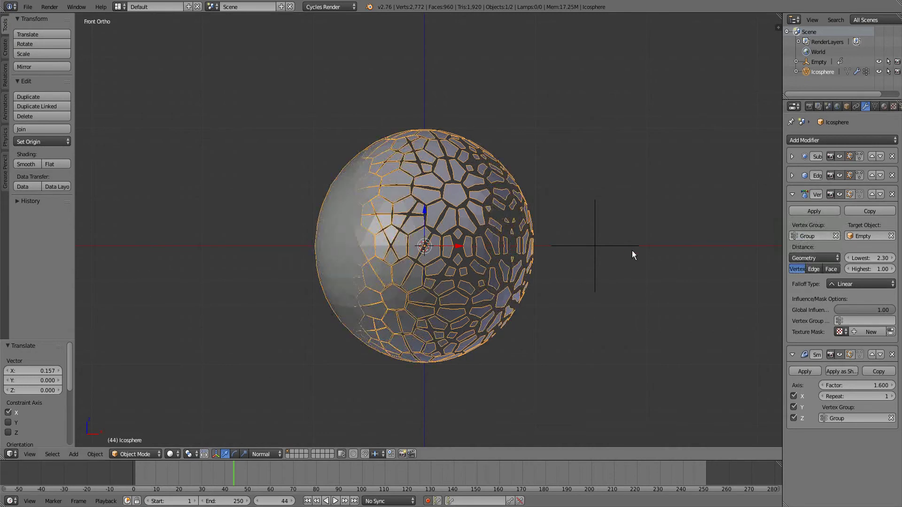
# Move the empty away from the sphere along X to about 2.02
pyautogui.rightClick(607, 249)
pyautogui.press('g')
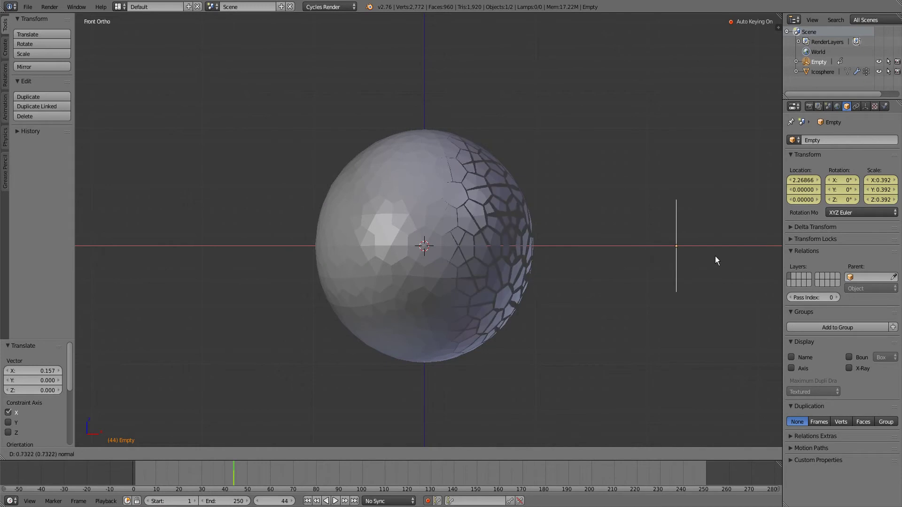
pyautogui.click(684, 258)
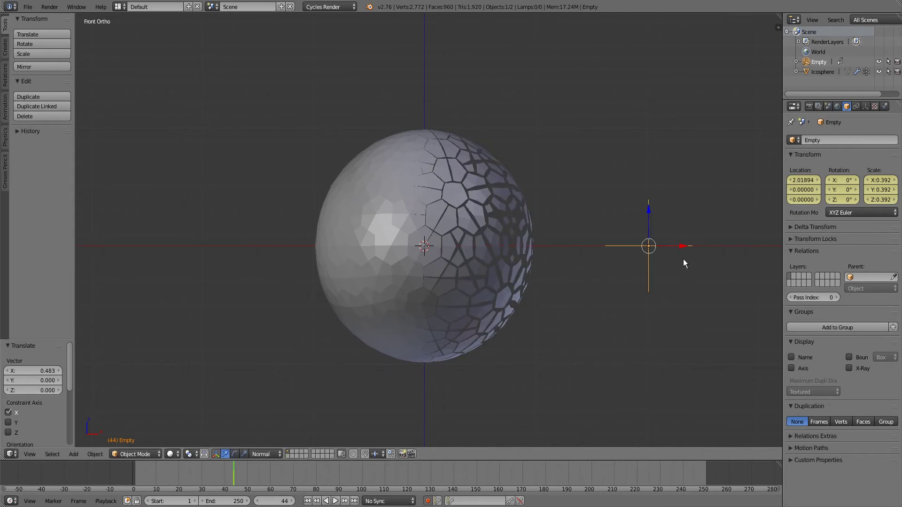
# Add a UV sphere inside the icosphere and scale it down to about 0.958
pyautogui.rightClick(433, 256)
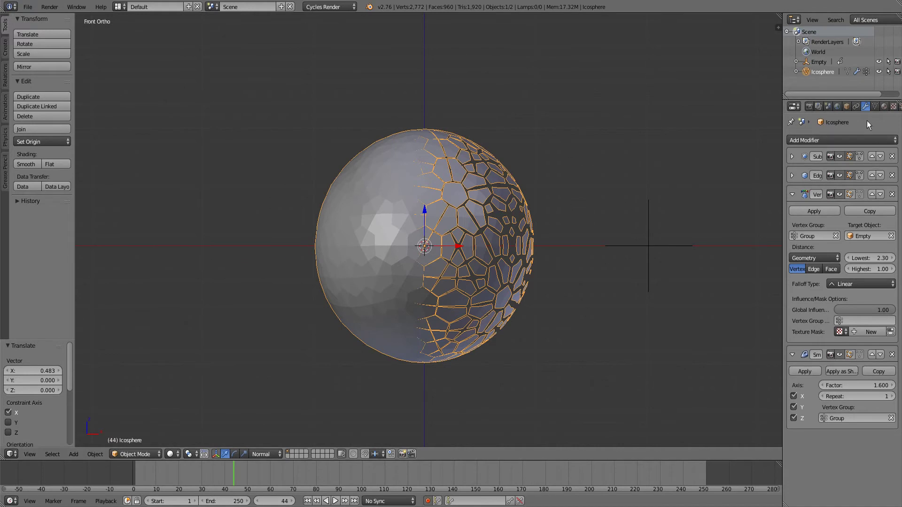
pyautogui.click(884, 106)
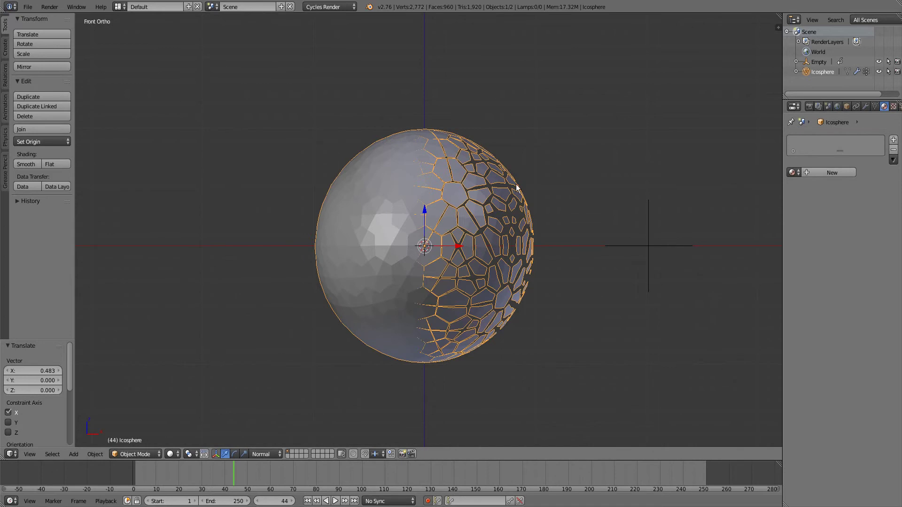
pyautogui.hotkey('shift', 'a')
pyautogui.moveTo(491, 111)
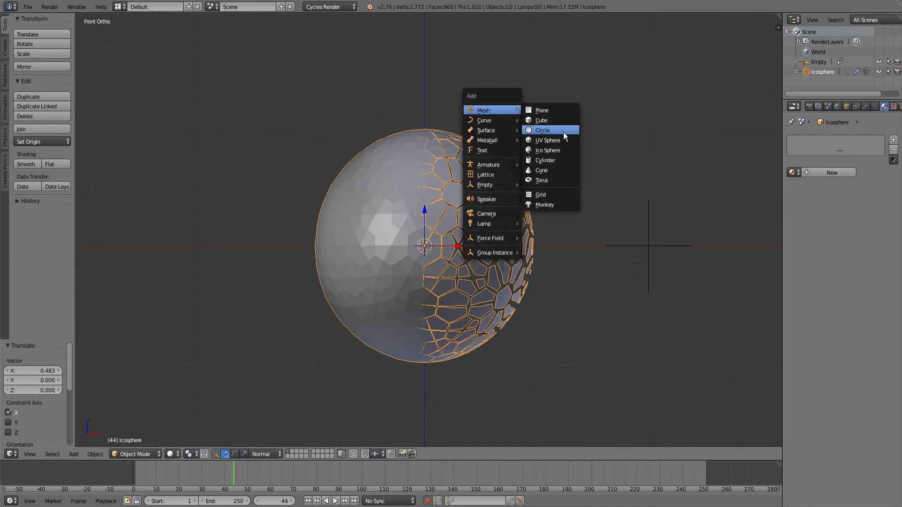
pyautogui.click(548, 140)
pyautogui.press('s')
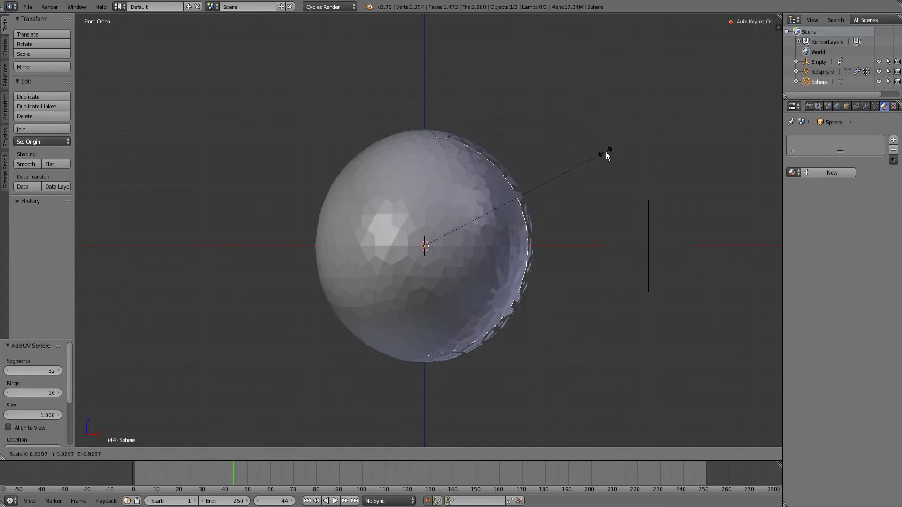
pyautogui.click(612, 151)
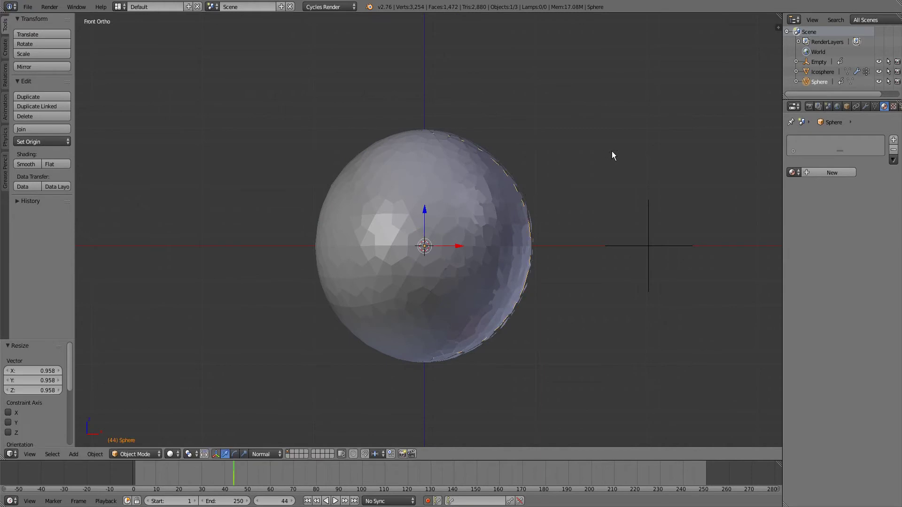
# Add a Solidify modifier with a thickness of 0.03 to the icosphere
pyautogui.rightClick(478, 191)
pyautogui.click(866, 107)
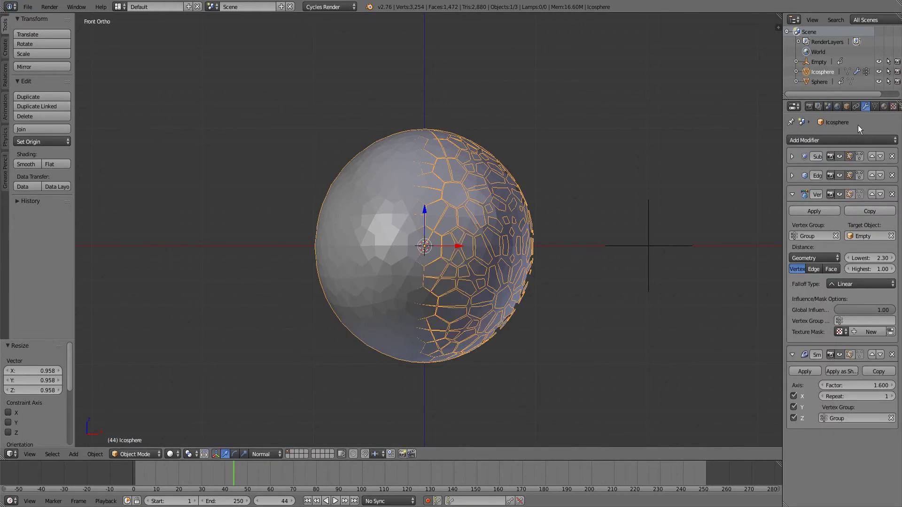
pyautogui.click(793, 197)
pyautogui.click(793, 215)
pyautogui.click(808, 139)
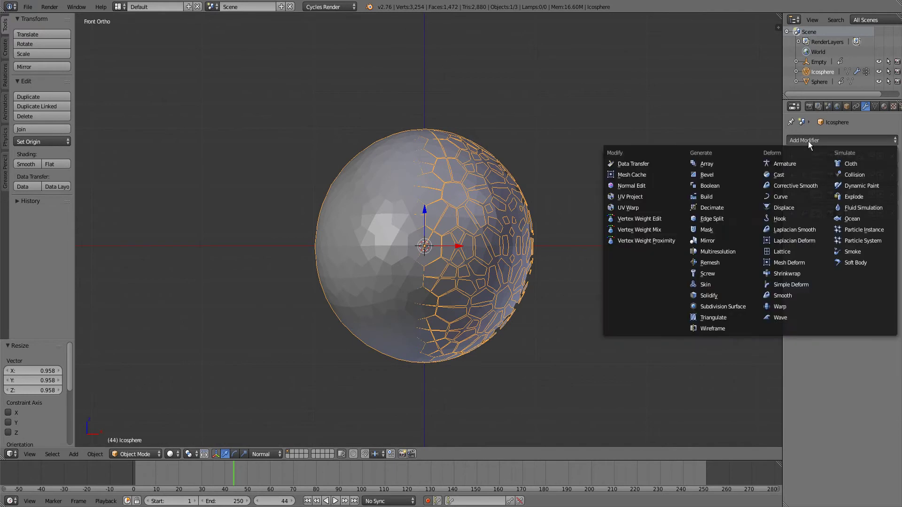
pyautogui.click(738, 296)
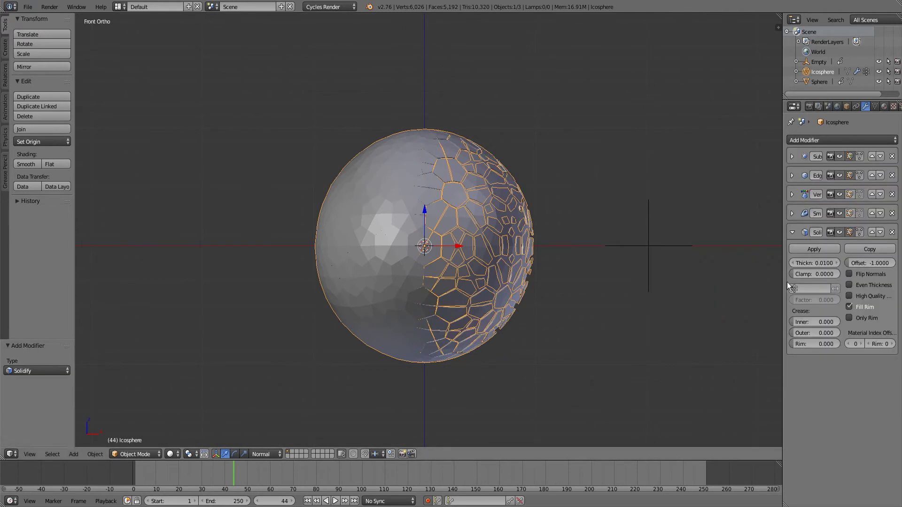
pyautogui.click(808, 264)
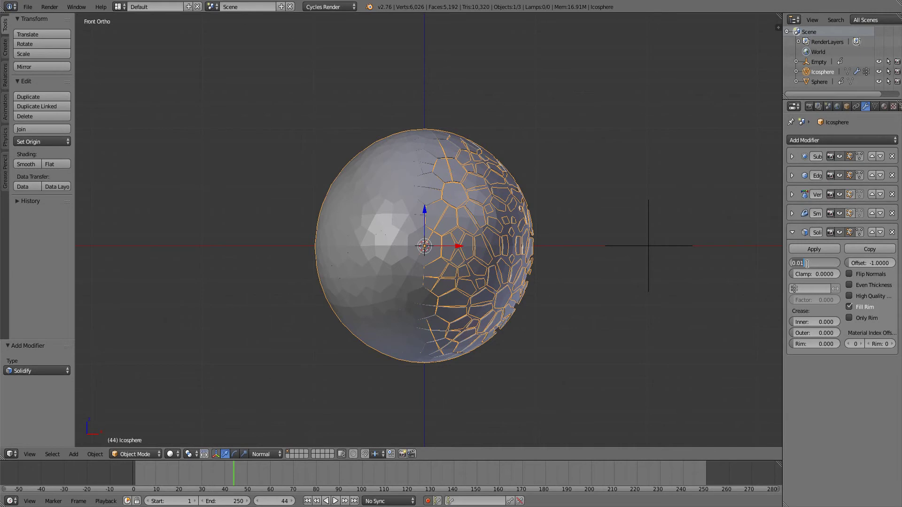
pyautogui.write('0.03')
pyautogui.press('Return')
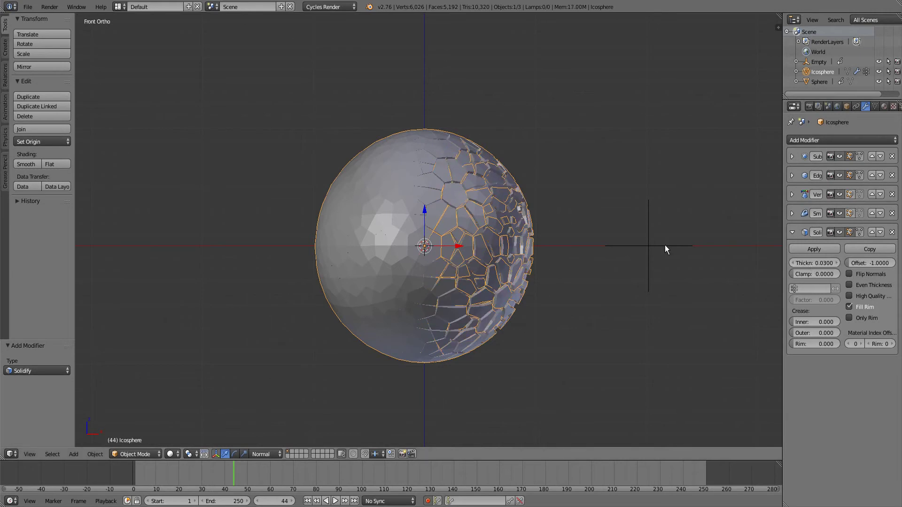
pyautogui.moveTo(600, 235); pyautogui.dragTo(579, 236, button='middle')
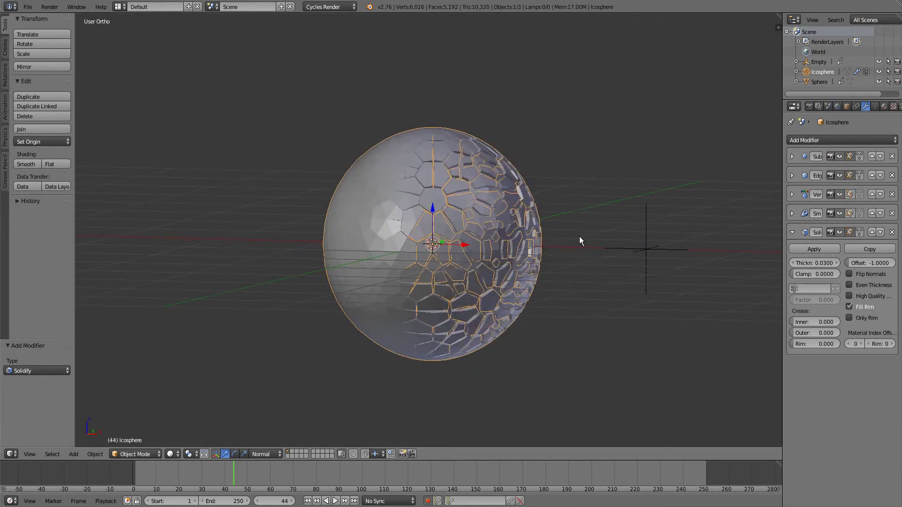
pyautogui.press('KP_1')
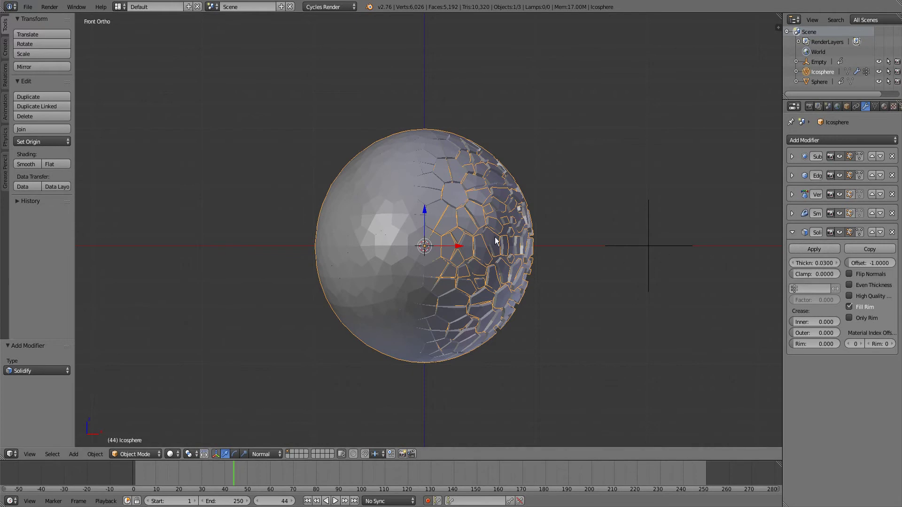
# Split the 3D view into an upper and a lower viewport, and zoom the lower one out in front view
pyautogui.moveTo(779, 16); pyautogui.dragTo(775, 249)
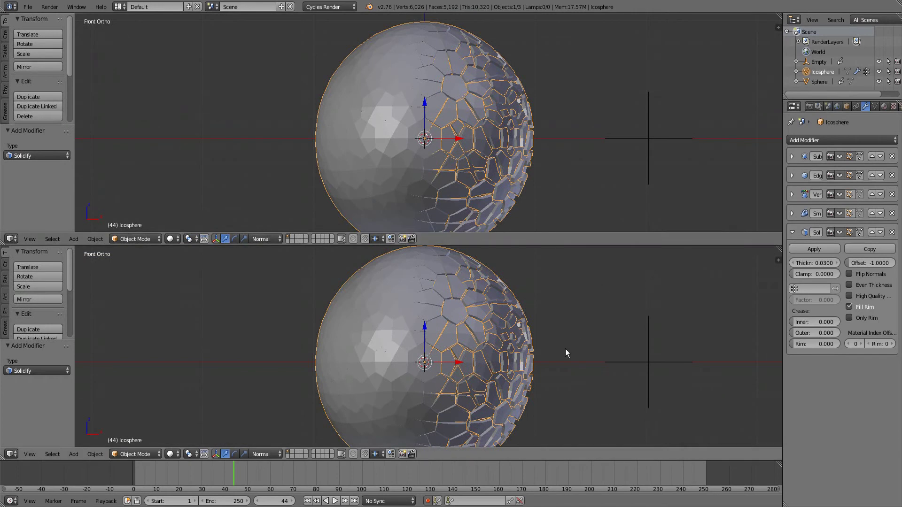
pyautogui.moveTo(565, 346); pyautogui.dragTo(543, 347, button='middle')
pyautogui.scroll(-2, 542, 346)
pyautogui.press('KP_1')
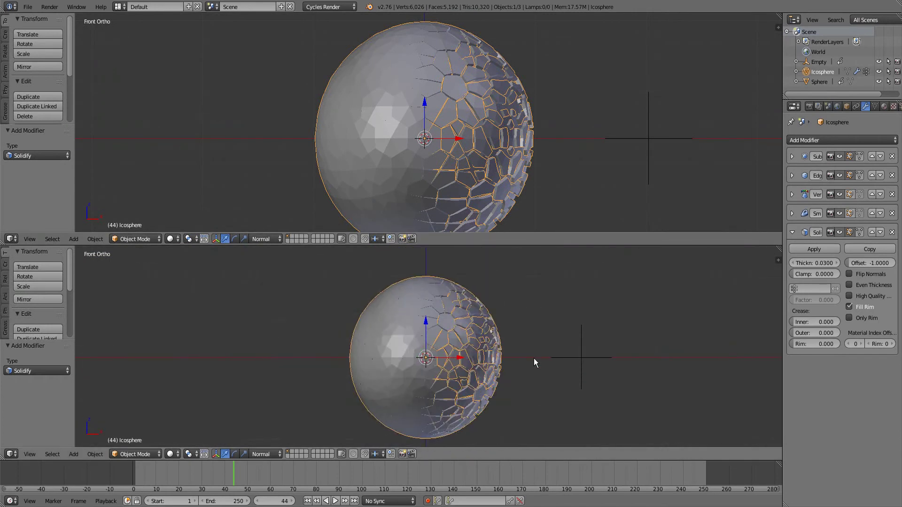
# Add a plane at the sphere's centre and rotate it 90° about the X axis
pyautogui.hotkey('shift', 'a')
pyautogui.click(559, 353)
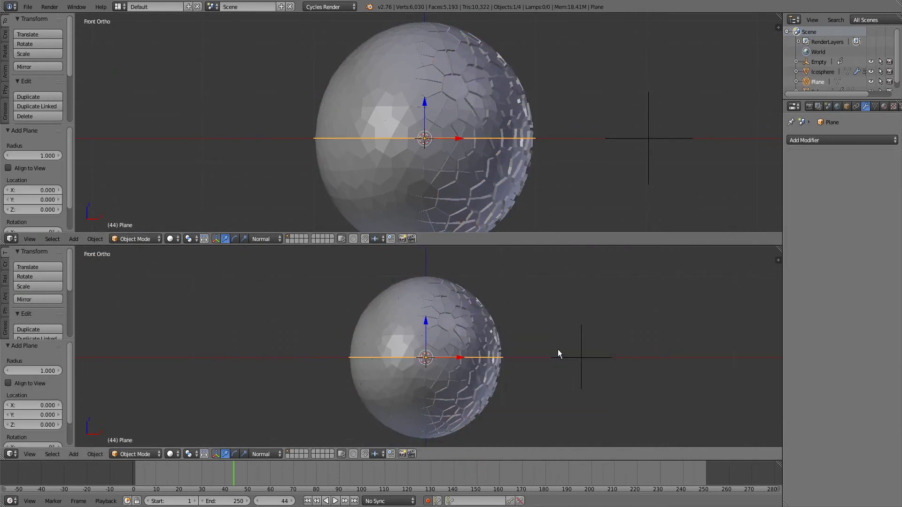
pyautogui.press('r')
pyautogui.press('x')
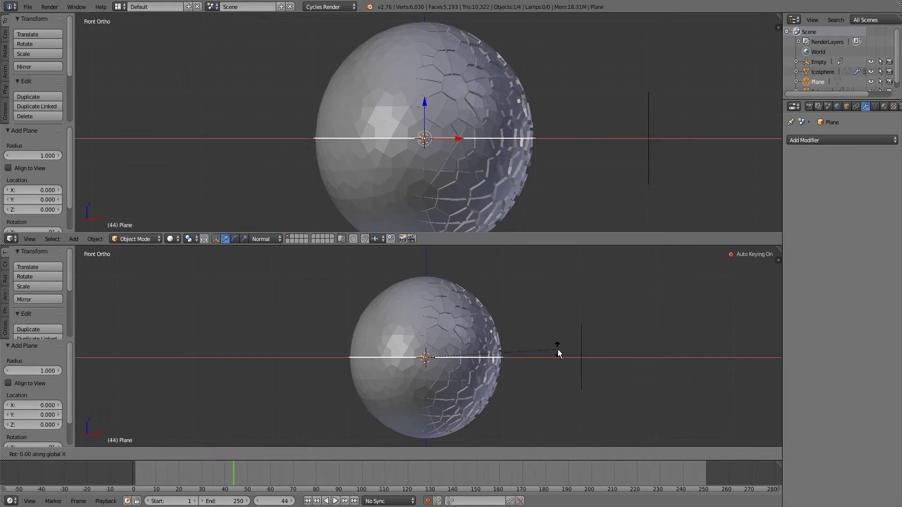
pyautogui.press('9')
pyautogui.press('0')
pyautogui.press('Return')
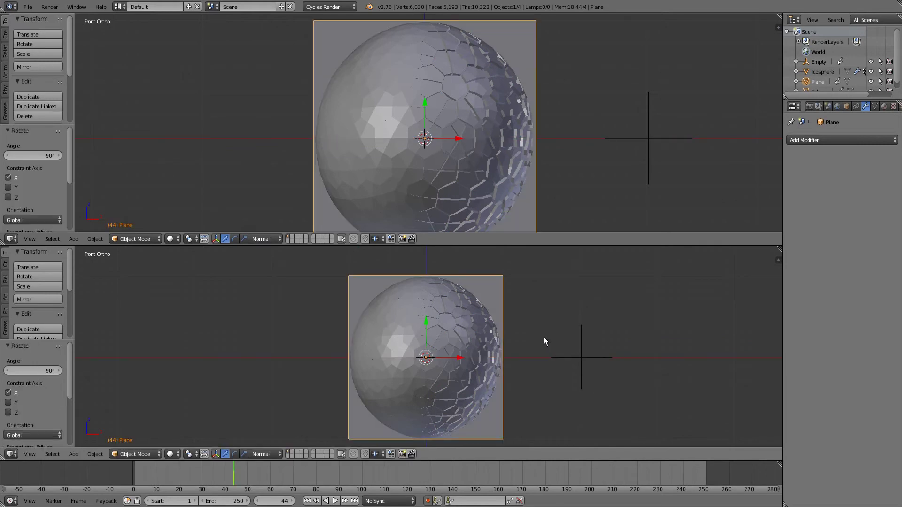
# Scale the plane up beyond the sphere's outline and move it about 1.7 along Y behind the sphere
pyautogui.press('s')
pyautogui.click(653, 314)
pyautogui.moveTo(653, 314); pyautogui.dragTo(480, 345, button='middle')
pyautogui.moveTo(454, 355); pyautogui.dragTo(405, 357)
pyautogui.moveTo(474, 357); pyautogui.dragTo(381, 357, button='middle')
# Add a camera and place it in front of the sphere at about X -0.544, Y -5.955, Z 0.189
pyautogui.hotkey('shift', 'a')
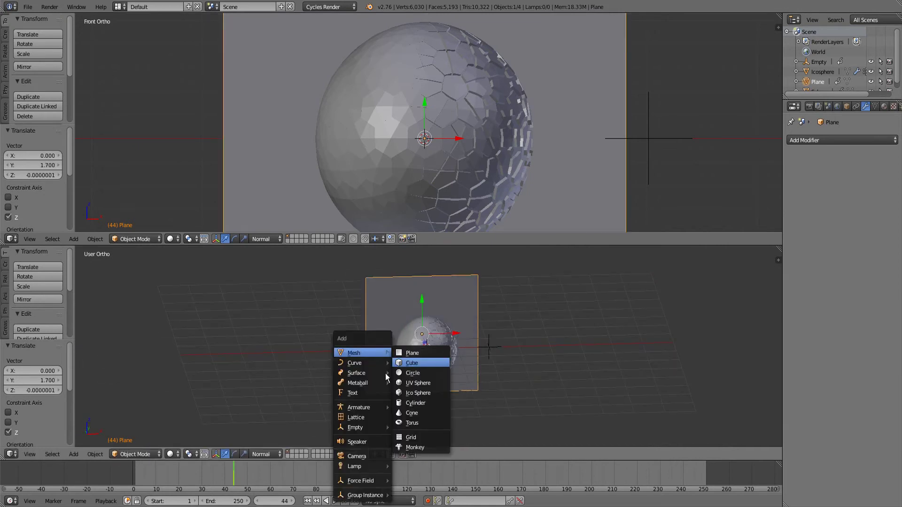
pyautogui.click(357, 454)
pyautogui.moveTo(398, 435); pyautogui.dragTo(464, 340, button='middle')
pyautogui.moveTo(453, 344); pyautogui.dragTo(616, 341)
pyautogui.moveTo(616, 341); pyautogui.dragTo(594, 303, button='middle')
pyautogui.moveTo(586, 273); pyautogui.dragTo(593, 334)
pyautogui.moveTo(592, 335); pyautogui.dragTo(491, 311, button='middle')
# Set the camera's rotation to 90° on X and 0° on Z, and look through the camera in the lower viewport
pyautogui.press('n')
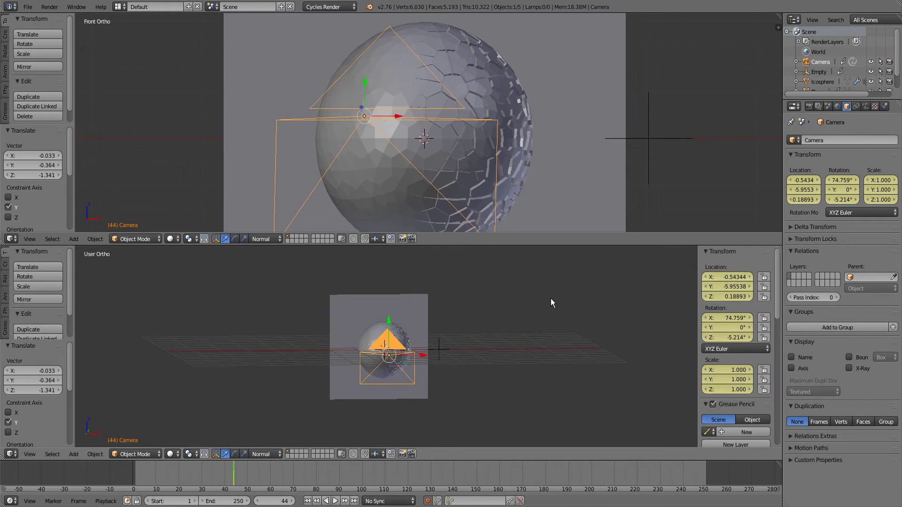
pyautogui.click(736, 338)
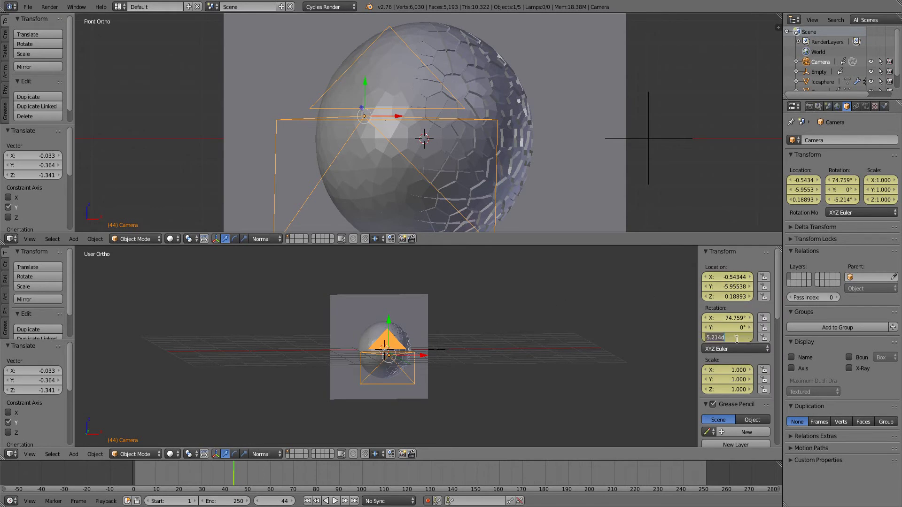
pyautogui.write('90')
pyautogui.write('0')
pyautogui.press('Return')
pyautogui.click(732, 316)
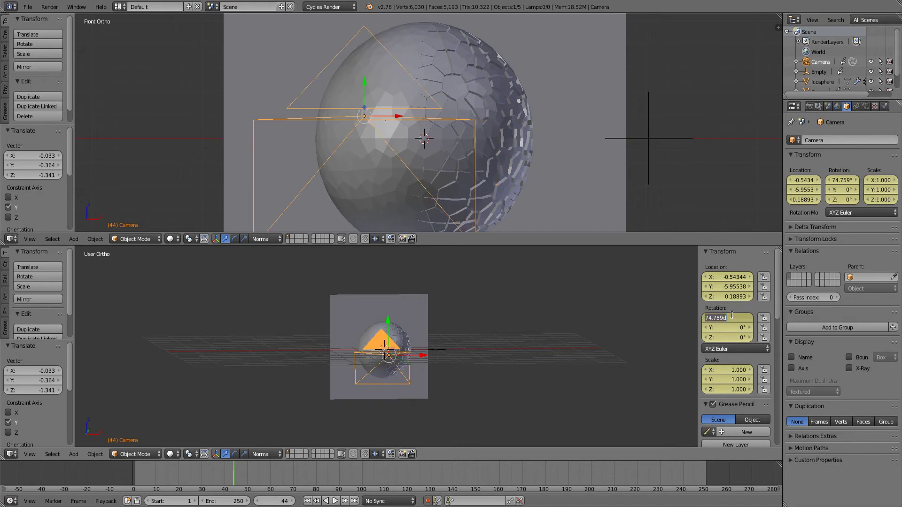
pyautogui.write('90')
pyautogui.press('Return')
pyautogui.moveTo(605, 330); pyautogui.dragTo(611, 359, button='middle')
pyautogui.press('KP_0')
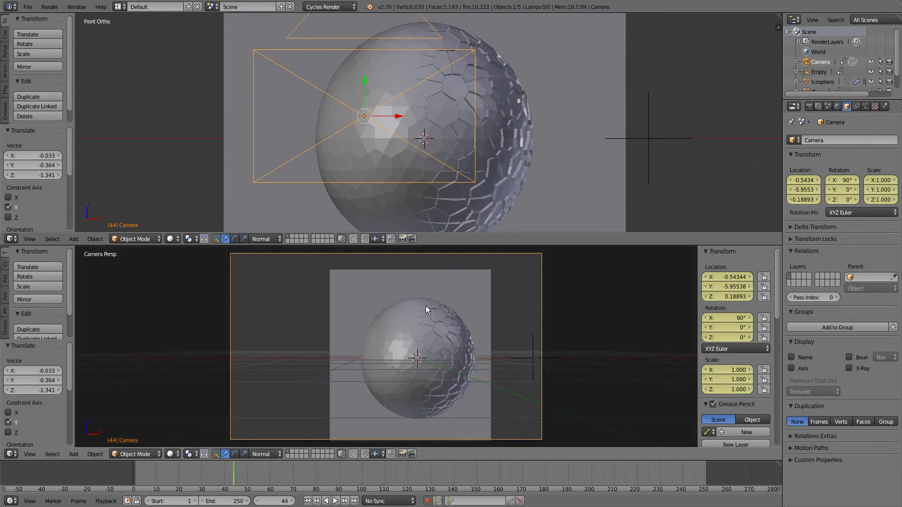
# Scale the background plane up by about 2.265 so that it fills the camera frame
pyautogui.rightClick(405, 289)
pyautogui.press('s')
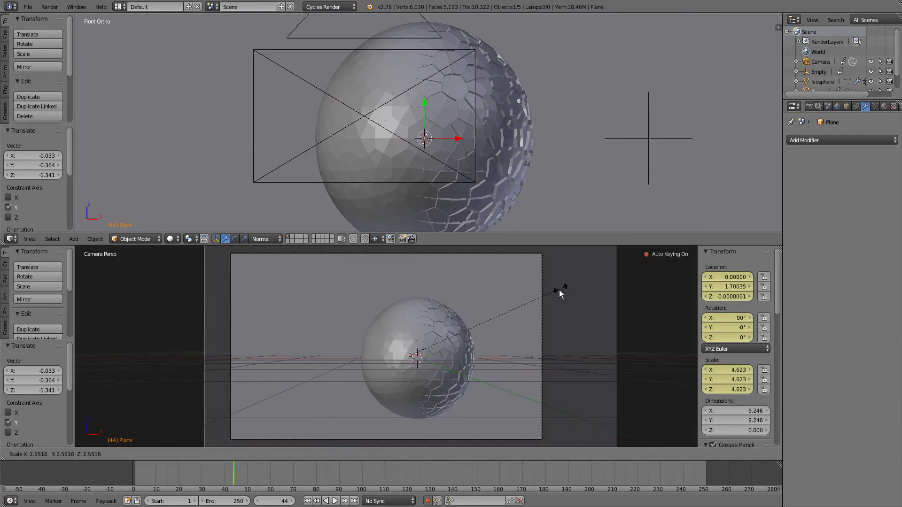
pyautogui.click(540, 292)
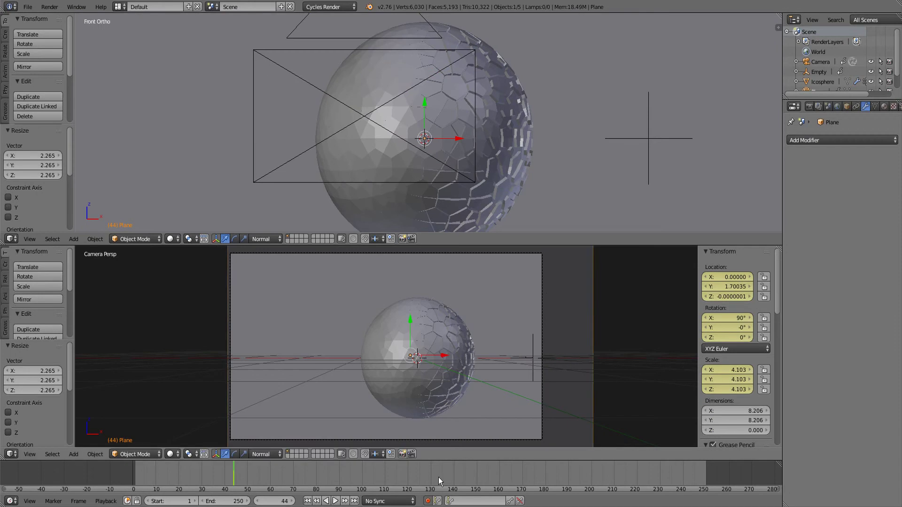
# Turn off automatic keyframe insertion for the scene
pyautogui.click(427, 501)
pyautogui.click(427, 501)
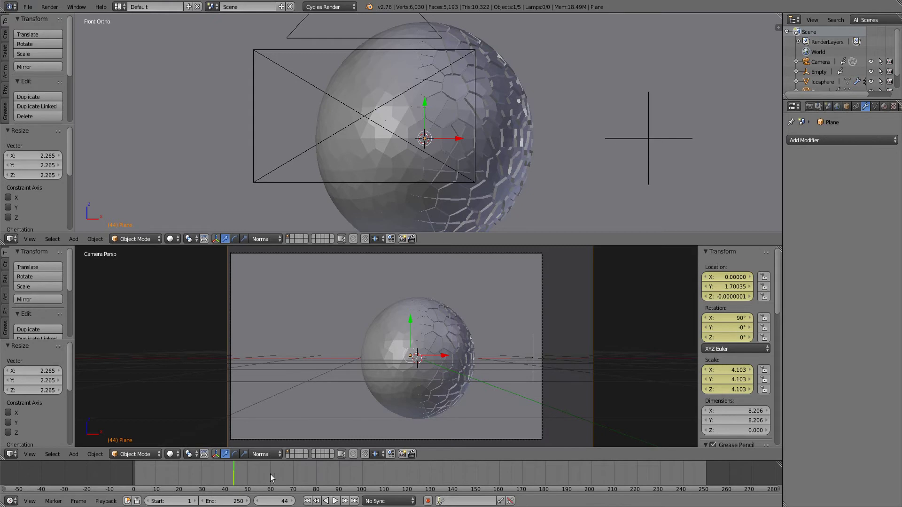
pyautogui.click(233, 472)
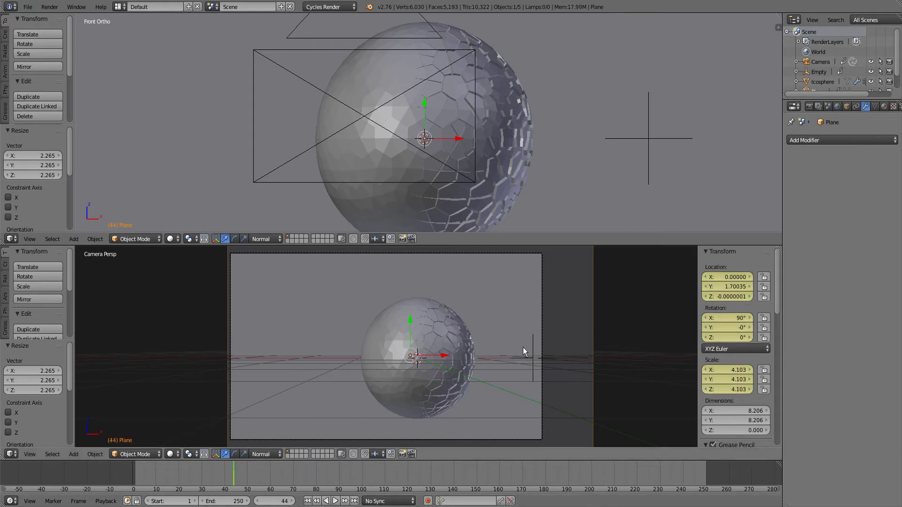
# Try shifting the background plane along X in the camera view
pyautogui.moveTo(504, 347); pyautogui.dragTo(509, 351, button='middle')
pyautogui.press('KP_0')
pyautogui.moveTo(444, 356); pyautogui.dragTo(428, 356)
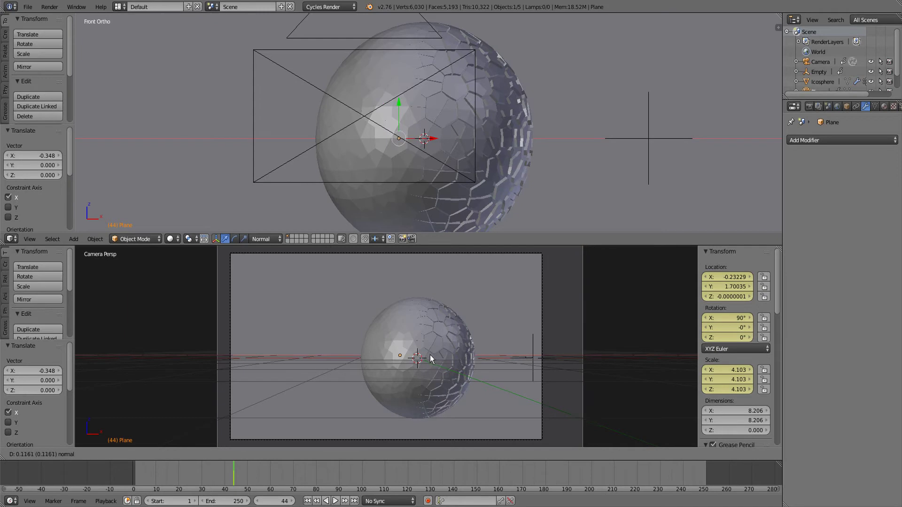
# Move the icosphere and inner UV sphere together about -0.173 along X, and delete their keyframes from frame 1
pyautogui.rightClick(431, 333)
pyautogui.keyDown('shift'); pyautogui.rightClick(457, 344); pyautogui.keyUp('shift')
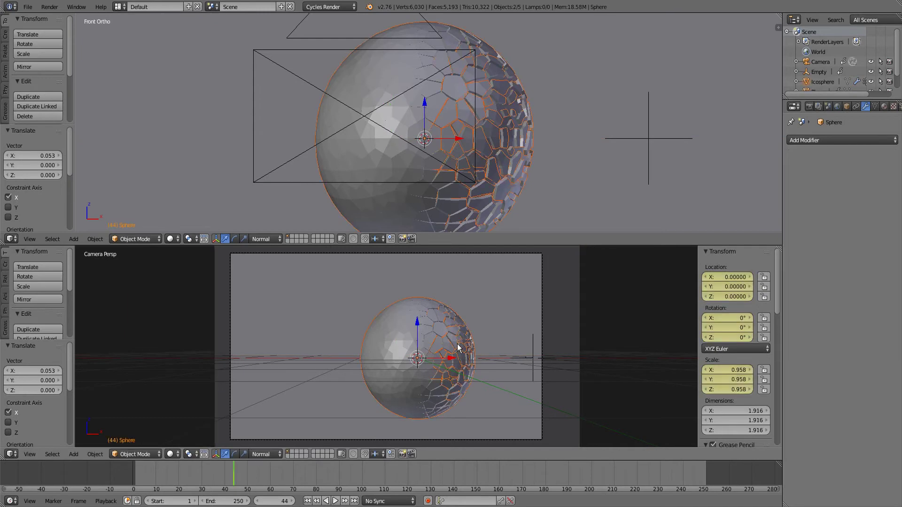
pyautogui.moveTo(450, 359); pyautogui.dragTo(441, 360)
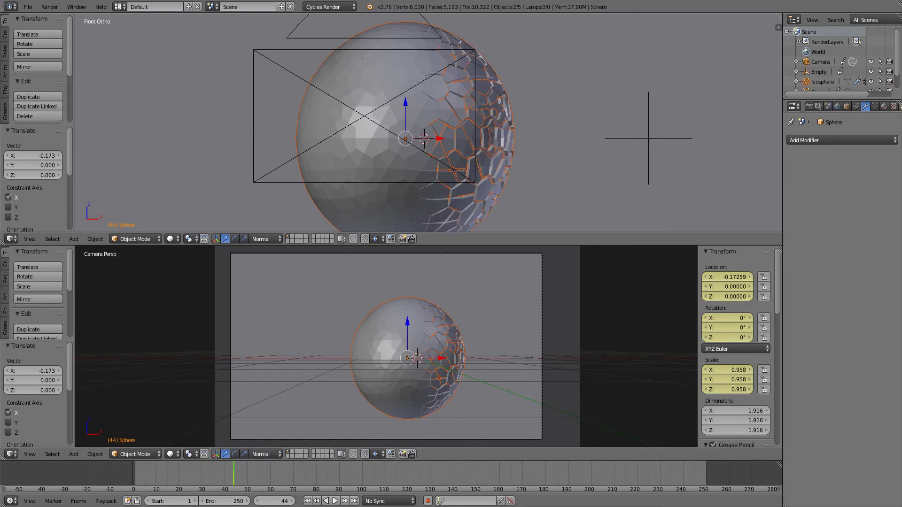
pyautogui.hotkey('shift', 'Left')
pyautogui.hotkey('alt', 'i')
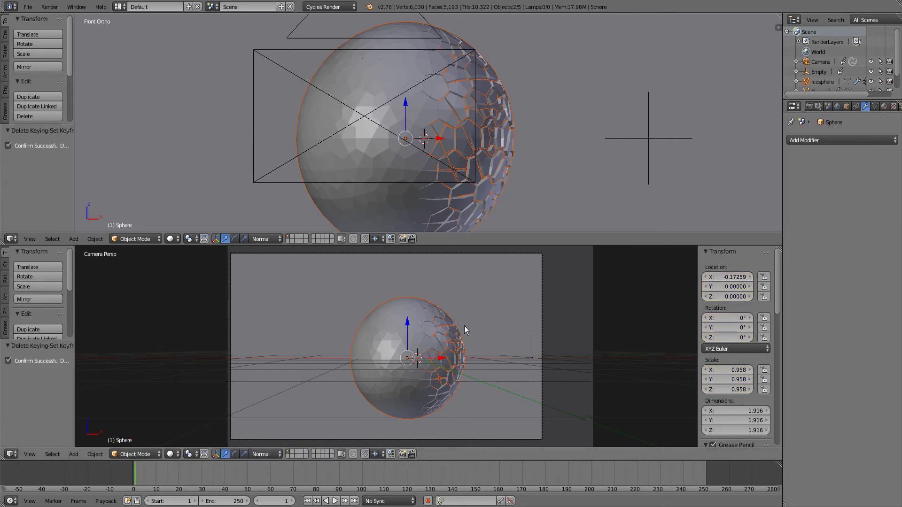
# Move the background plane about -0.222 along X and hide the lower viewport's transform properties
pyautogui.rightClick(568, 329)
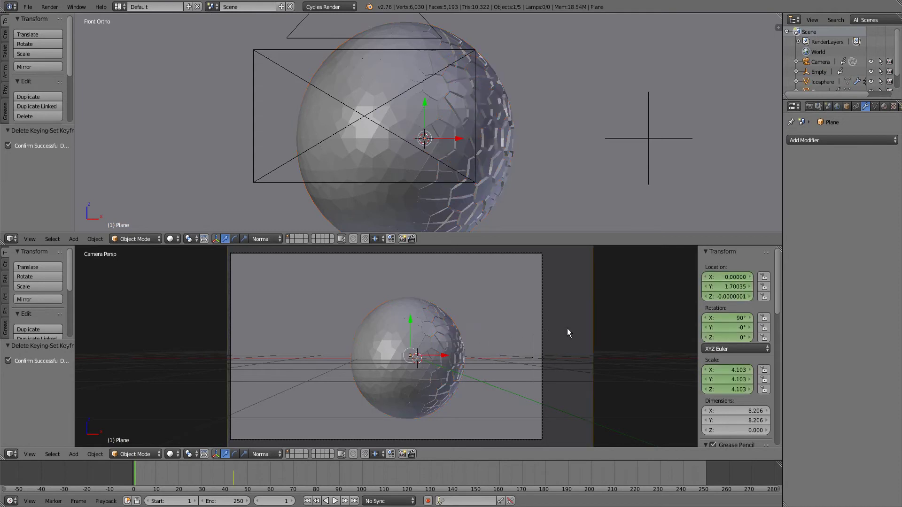
pyautogui.press('g')
pyautogui.press('x')
pyautogui.press('x')
pyautogui.click(434, 358)
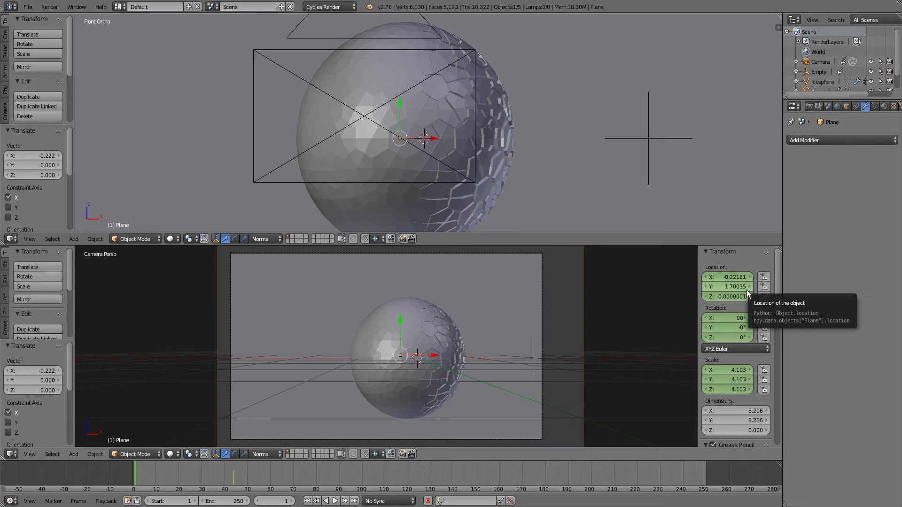
pyautogui.press('n')
pyautogui.scroll(-2, 870, 108)
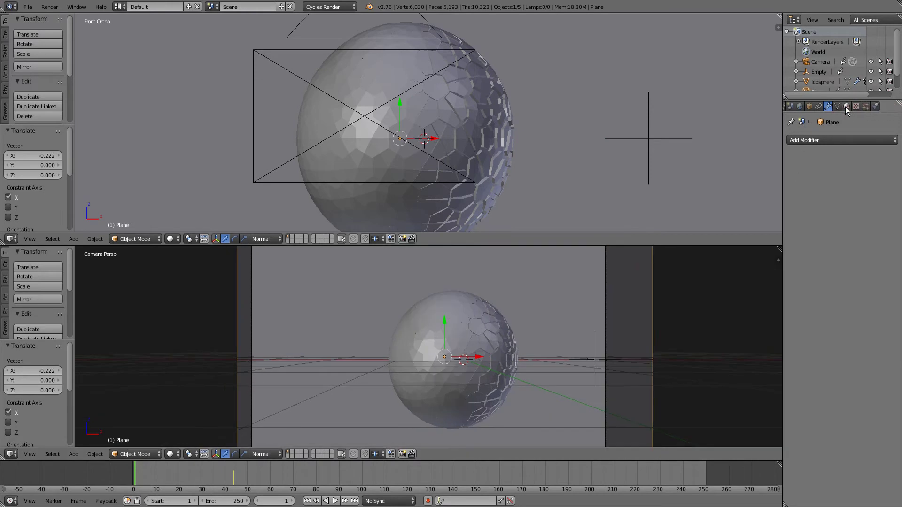
# Create a new material for the background plane and turn the lower viewport into a Node Editor showing its nodes
pyautogui.click(844, 106)
pyautogui.click(832, 165)
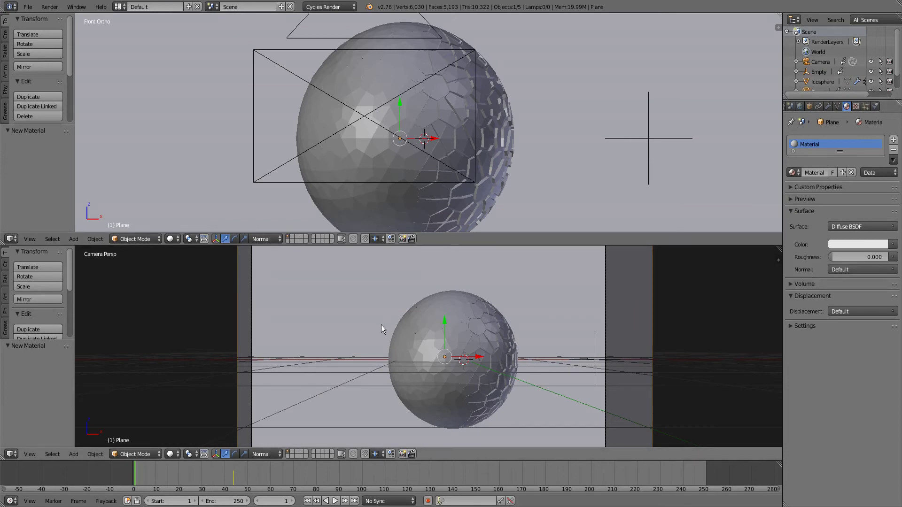
pyautogui.click(11, 453)
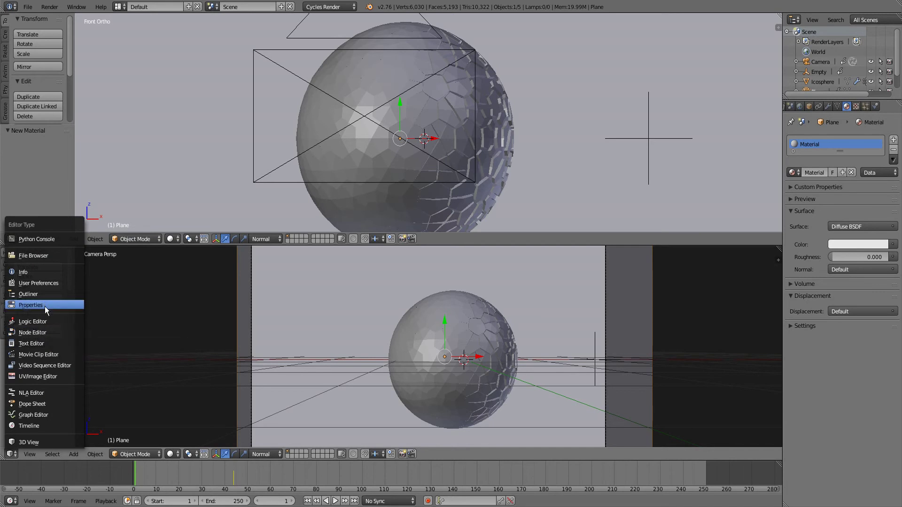
pyautogui.click(45, 330)
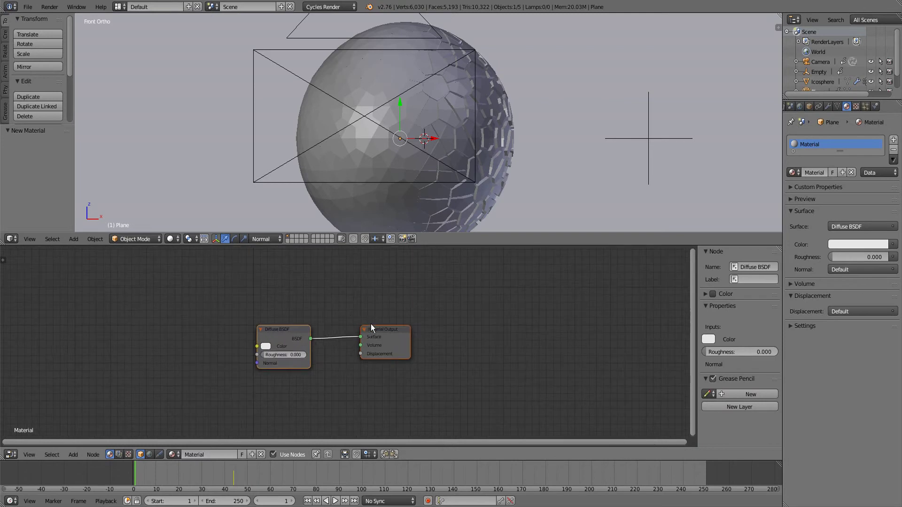
pyautogui.press('Home')
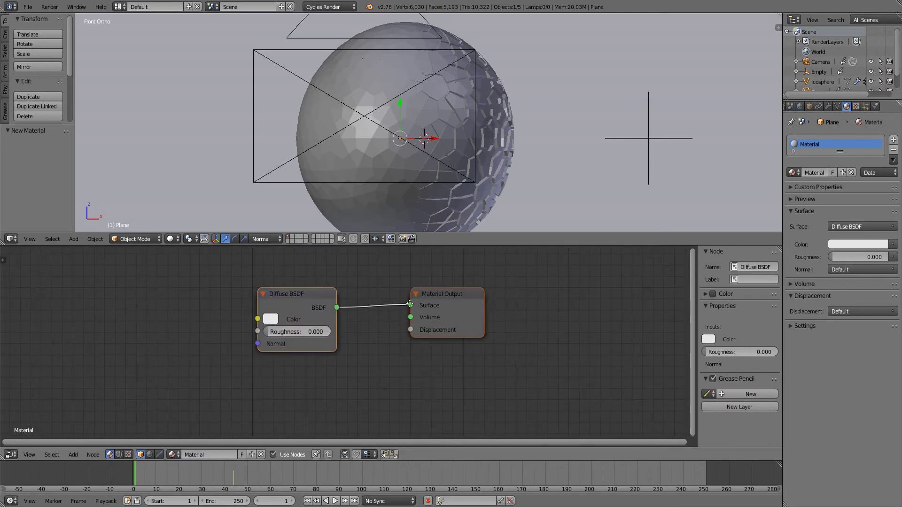
pyautogui.moveTo(364, 304); pyautogui.dragTo(373, 306, button='middle')
# Add a MixRGB node beside the Diffuse BSDF in the background plane's material, leaving room for texture nodes
pyautogui.hotkey('shift', 'a')
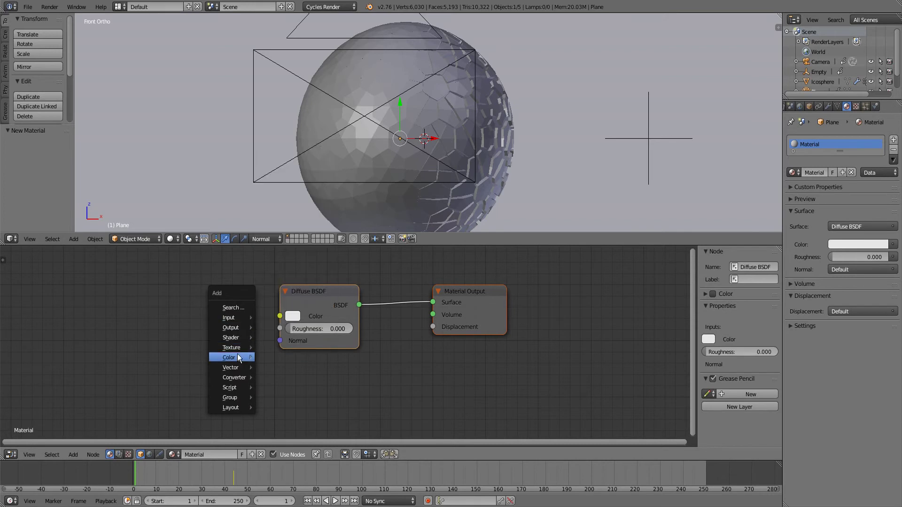
pyautogui.moveTo(236, 349)
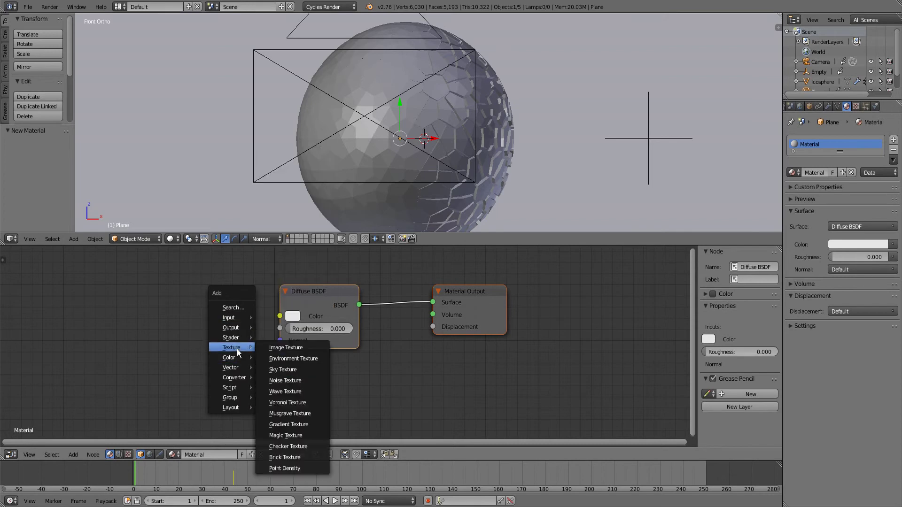
pyautogui.click(235, 307)
pyautogui.write('mix')
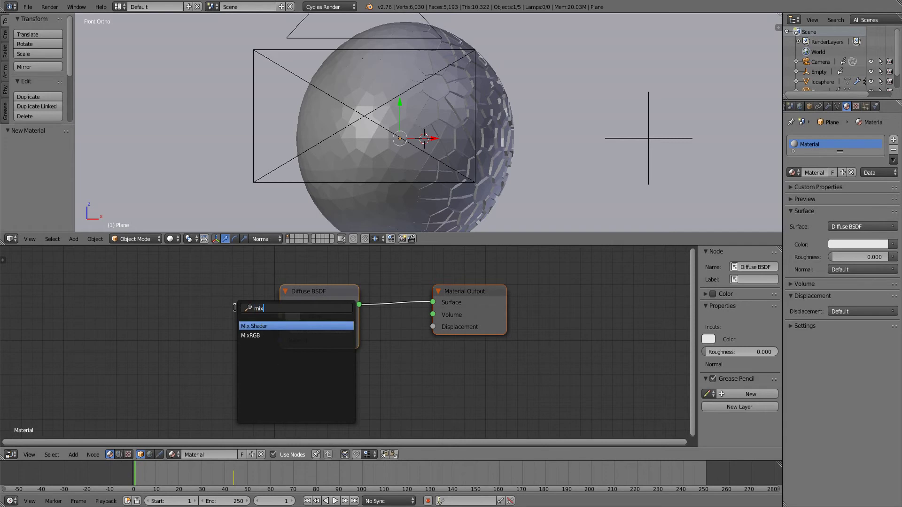
pyautogui.click(258, 336)
pyautogui.click(177, 296)
pyautogui.moveTo(107, 294)
pyautogui.keyDown('ctrl'); pyautogui.keyDown('alt'); pyautogui.mouseDown()
pyautogui.moveTo(122, 387)
pyautogui.moveTo(96, 381)
pyautogui.moveTo(123, 406)
pyautogui.mouseUp(); pyautogui.keyUp('alt'); pyautogui.keyUp('ctrl')
pyautogui.moveTo(209, 371); pyautogui.dragTo(446, 386, button='middle')
pyautogui.scroll(-3, 441, 389)
pyautogui.scroll(3, 365, 375)
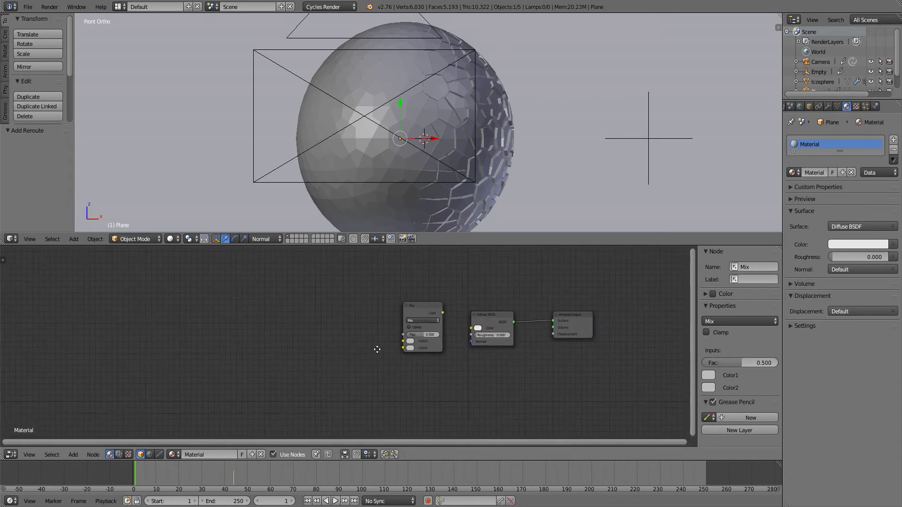
# Add a Noise Texture node ahead of the Mix node
pyautogui.hotkey('shift', 'a')
pyautogui.click(345, 351)
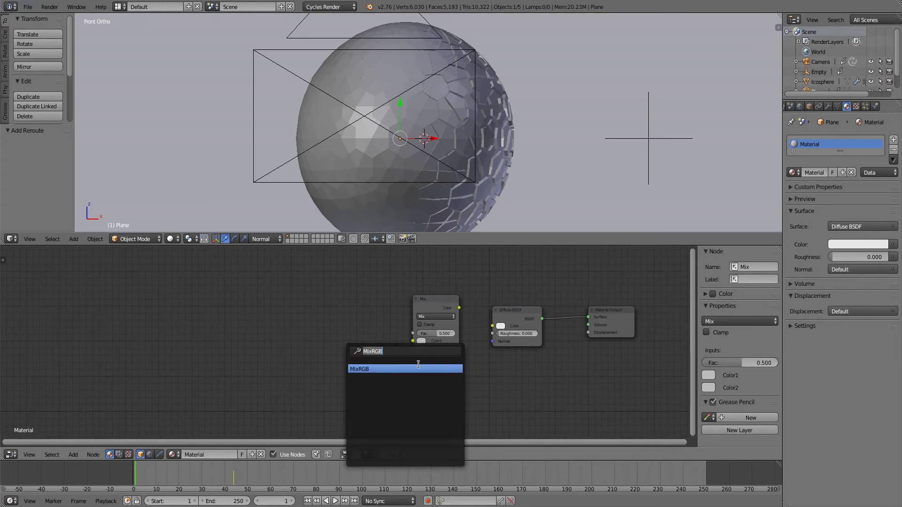
pyautogui.write('no')
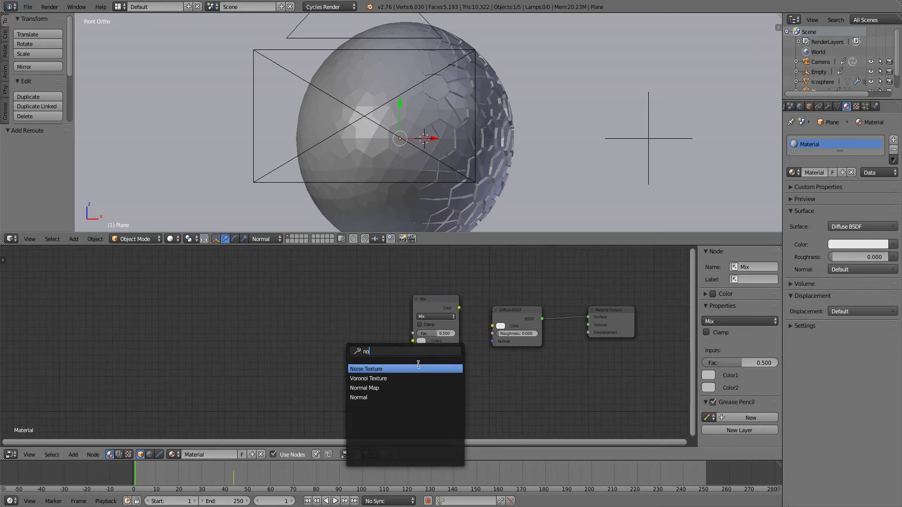
pyautogui.click(380, 370)
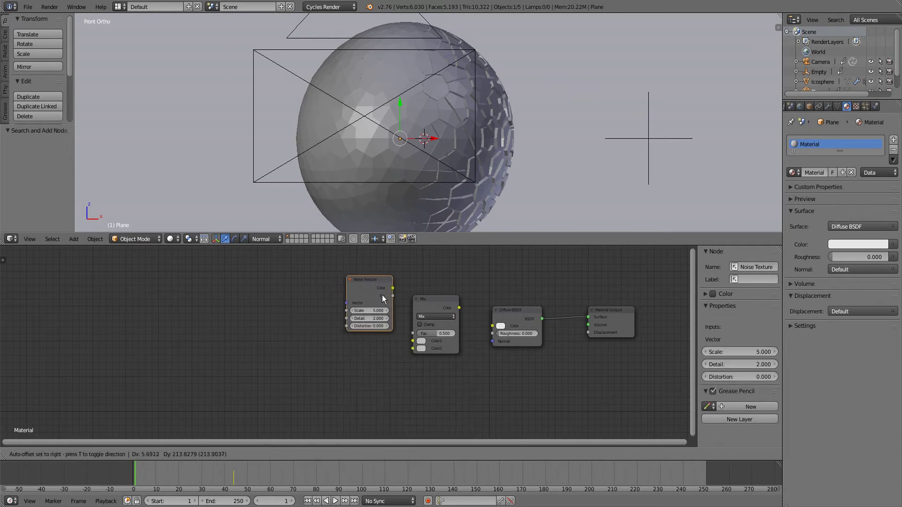
pyautogui.click(385, 295)
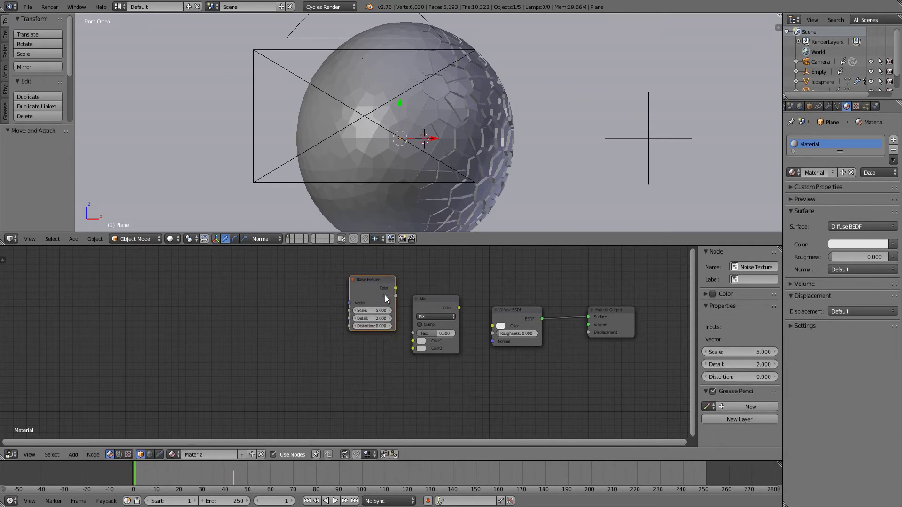
# Add a Mapping node ahead of the Noise Texture node
pyautogui.hotkey('shift', 'a')
pyautogui.click(384, 295)
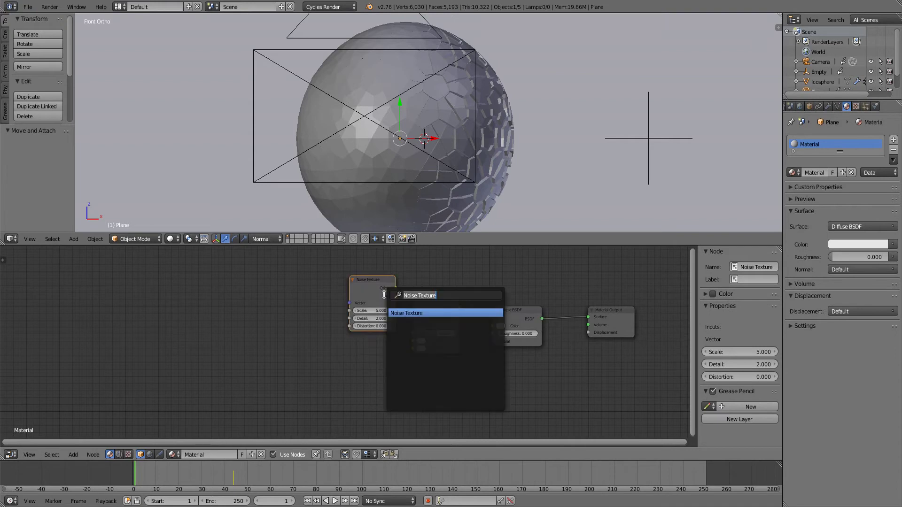
pyautogui.write('mapp')
pyautogui.press('Return')
pyautogui.click(250, 294)
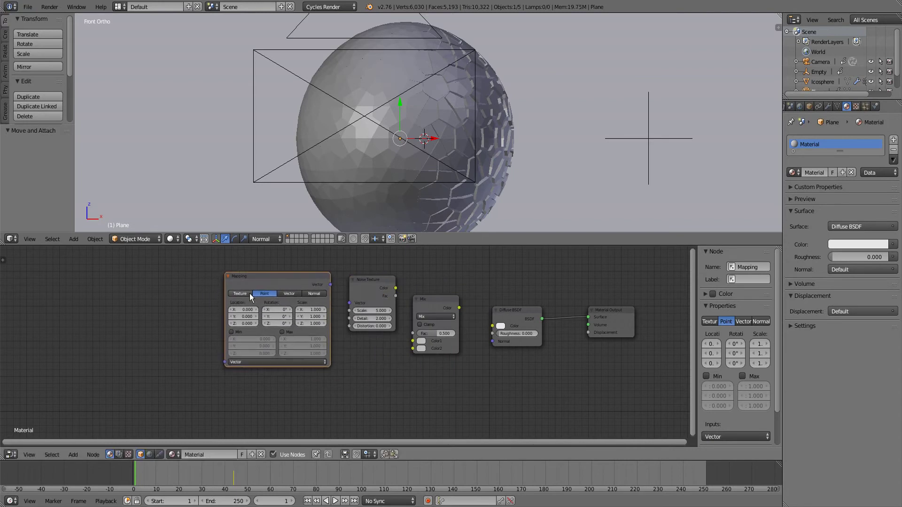
# Add a Texture Coordinate node ahead of the Mapping node
pyautogui.hotkey('shift', 'a')
pyautogui.click(249, 294)
pyautogui.write('te')
pyautogui.click(270, 312)
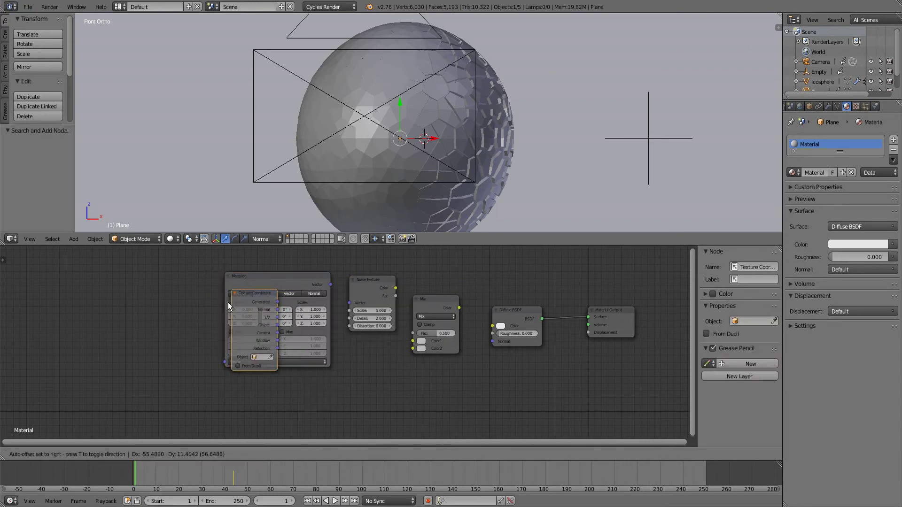
pyautogui.click(173, 292)
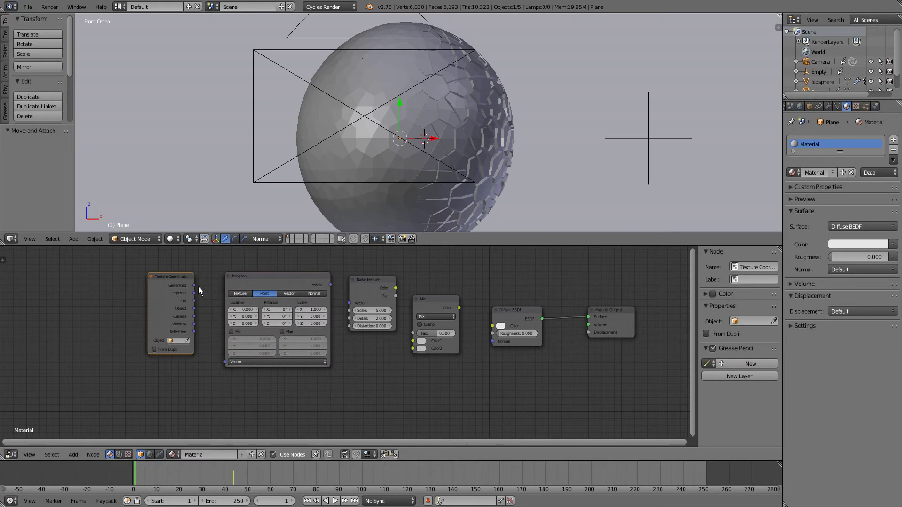
# Link Generated coordinates through Mapping into the Noise Texture's Vector, and the noise Fac into the Mix node's Color1
pyautogui.moveTo(193, 285); pyautogui.dragTo(224, 365)
pyautogui.moveTo(330, 286); pyautogui.dragTo(349, 306)
pyautogui.moveTo(395, 288); pyautogui.dragTo(393, 294)
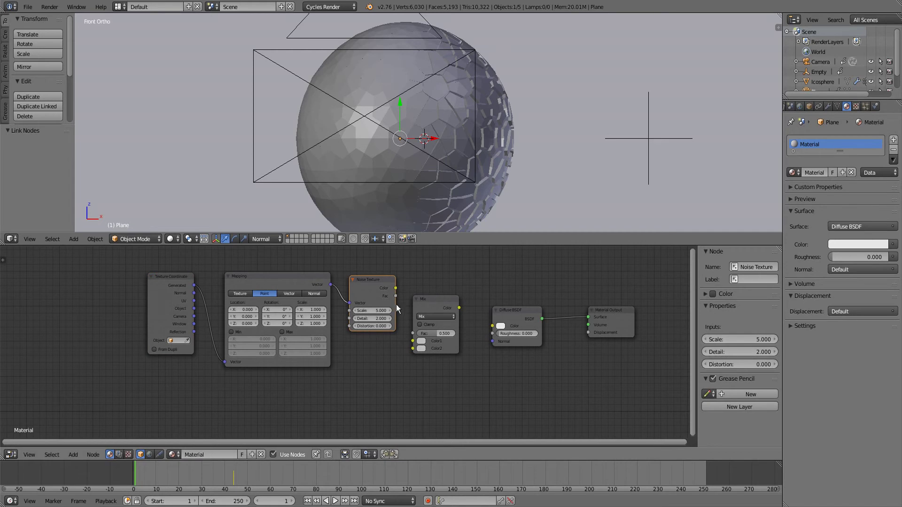
pyautogui.moveTo(395, 296); pyautogui.dragTo(412, 338)
# Switch the upper 3D viewport to Rendered shading
pyautogui.click(175, 455)
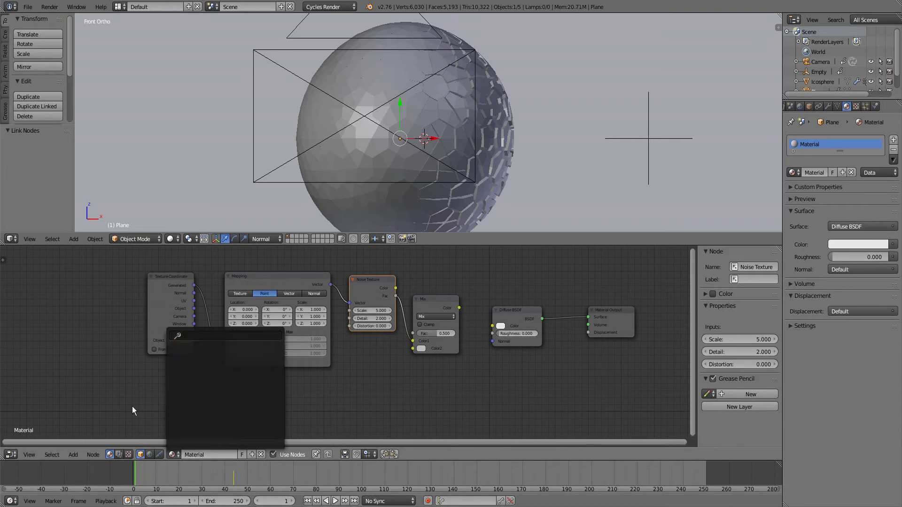
pyautogui.scroll(-2, 316, 406)
pyautogui.scroll(2, 316, 407)
pyautogui.click(131, 239)
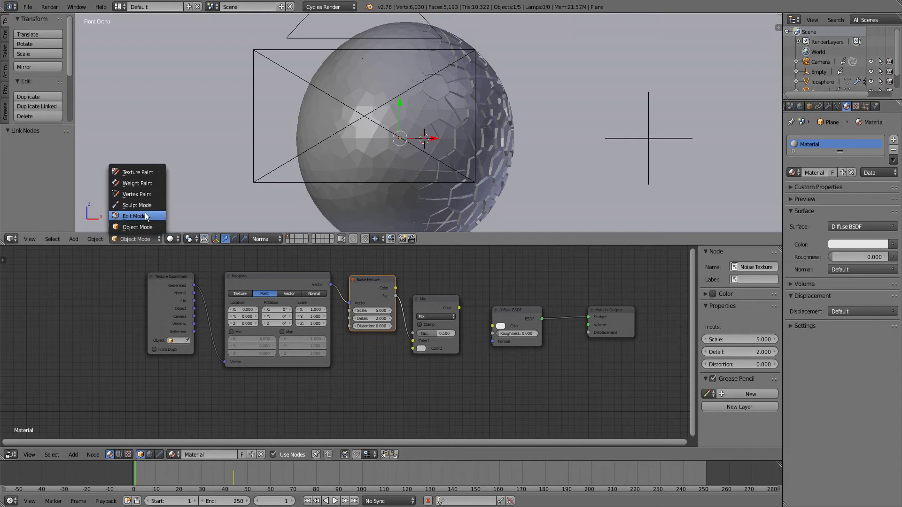
pyautogui.click(171, 239)
pyautogui.click(190, 172)
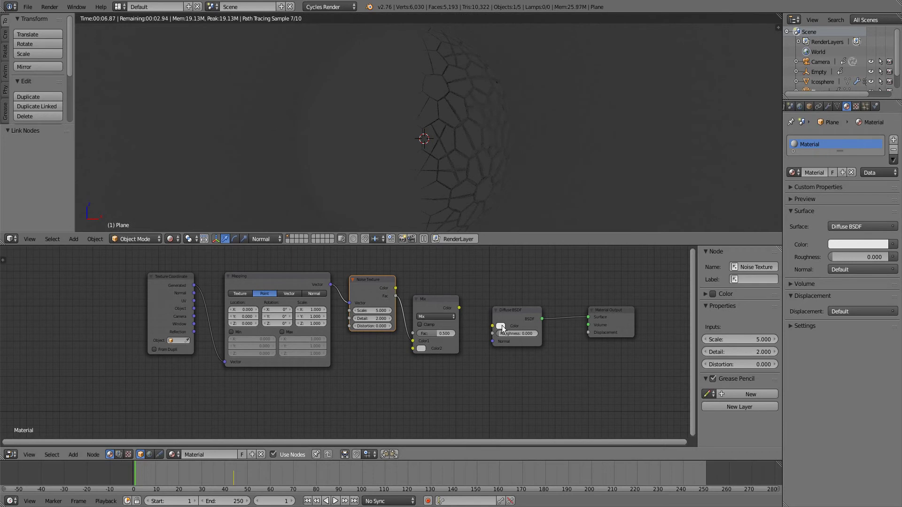
# Connect the Mix color output to the Diffuse BSDF color and set the Noise Texture scale to 1.5
pyautogui.scroll(-2, 502, 329)
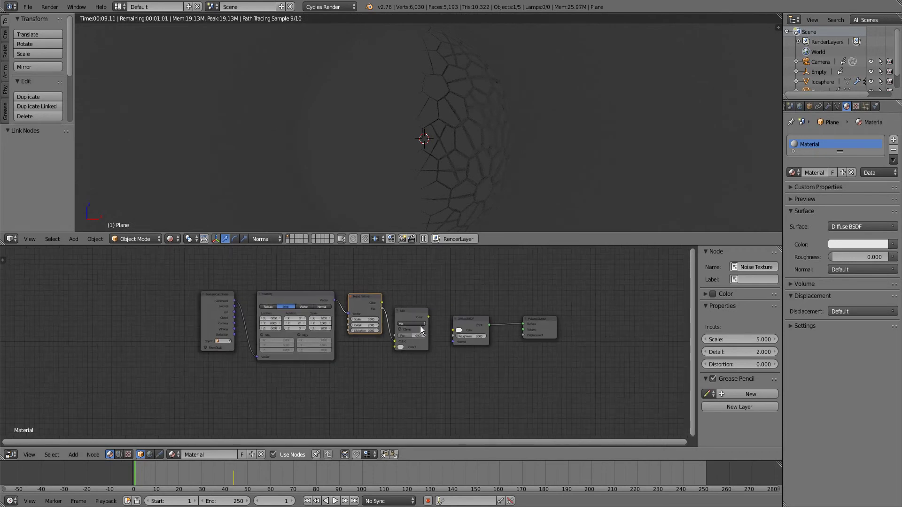
pyautogui.scroll(-1, 420, 326)
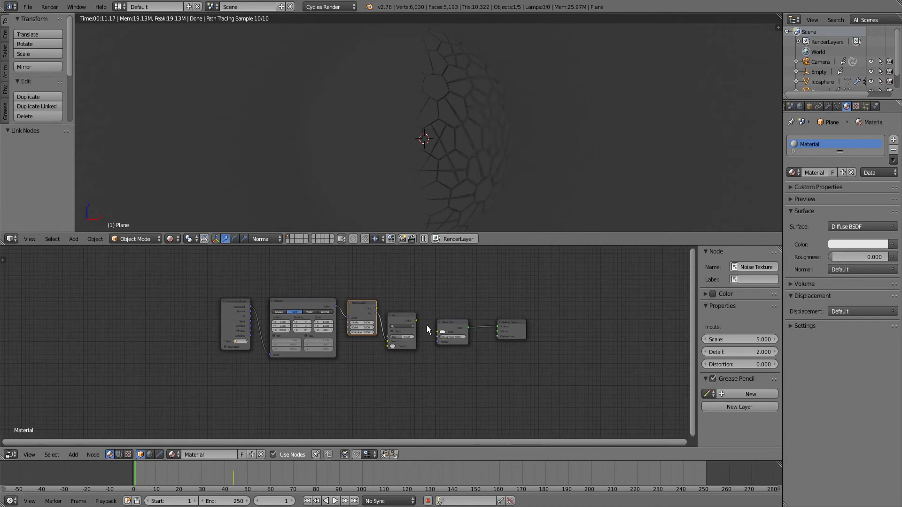
pyautogui.scroll(2, 427, 325)
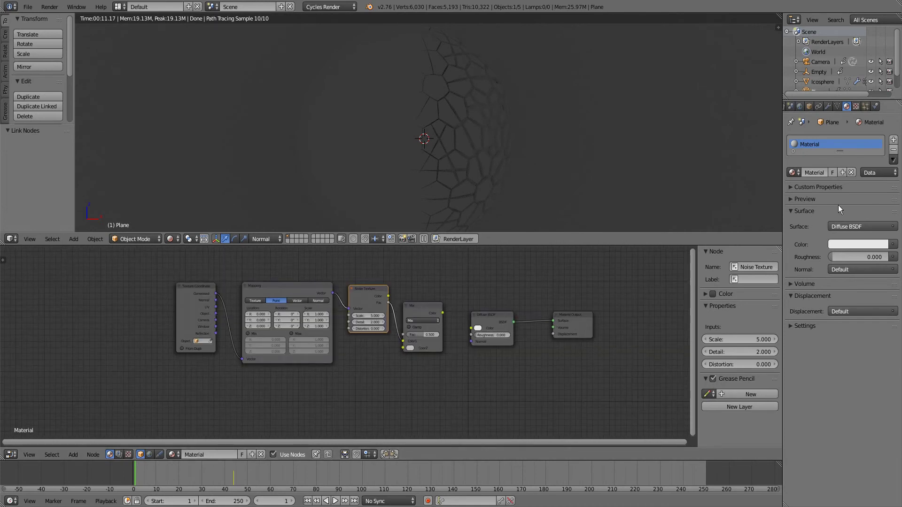
pyautogui.click(860, 257)
pyautogui.write('0.0')
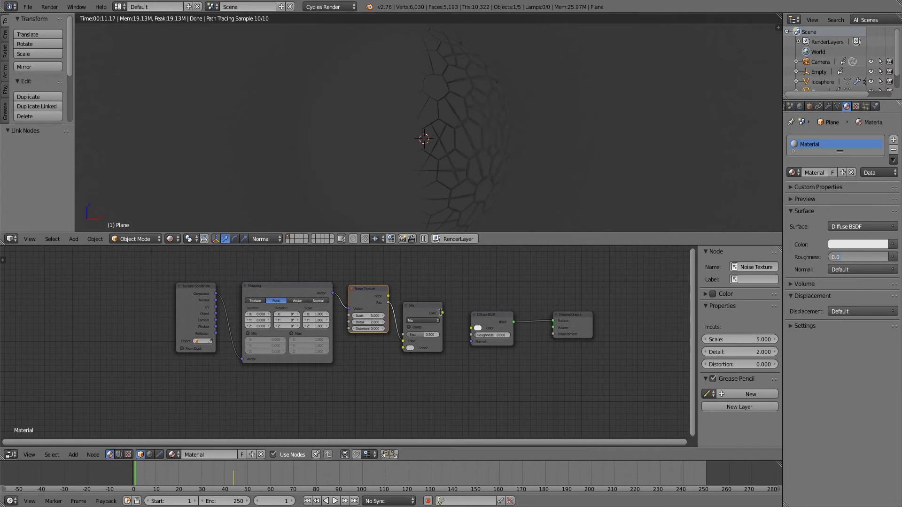
pyautogui.press('Return')
pyautogui.moveTo(443, 312); pyautogui.dragTo(471, 328)
pyautogui.click(368, 316)
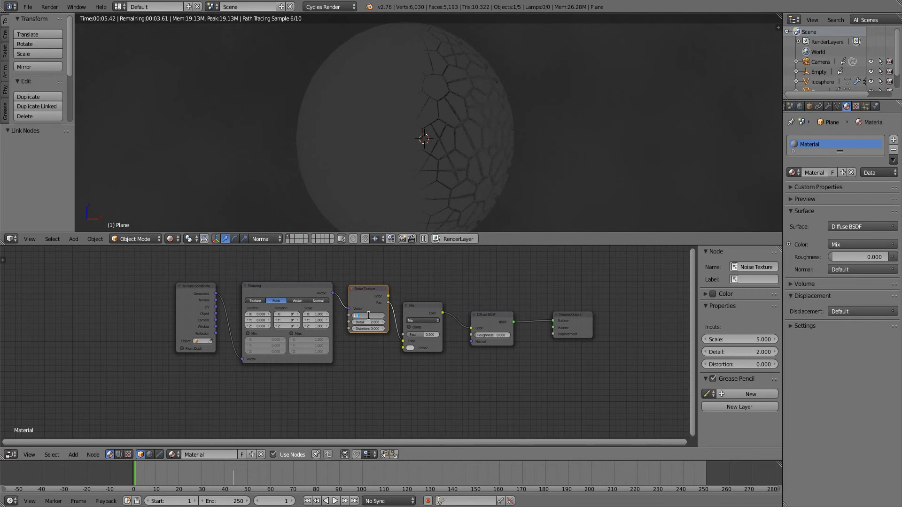
pyautogui.press('Return')
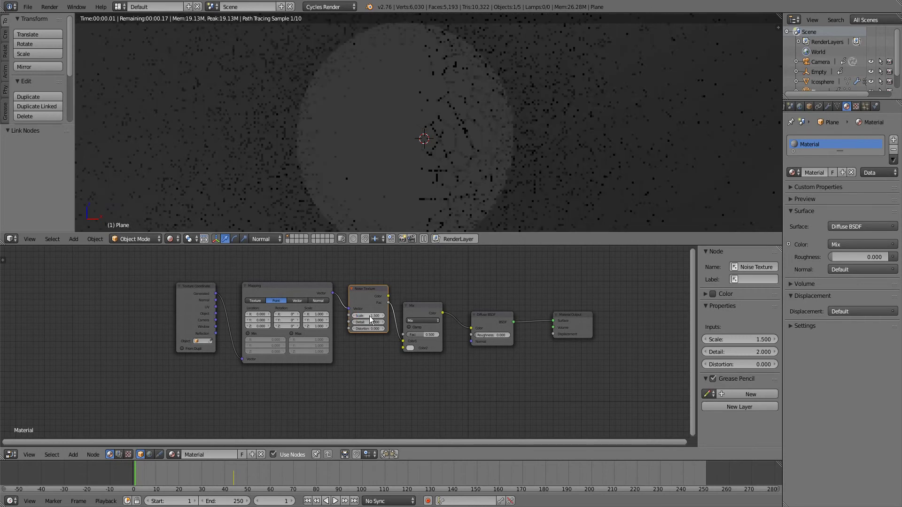
# Enable ambient occlusion for the world with a factor of 0.5
pyautogui.click(801, 105)
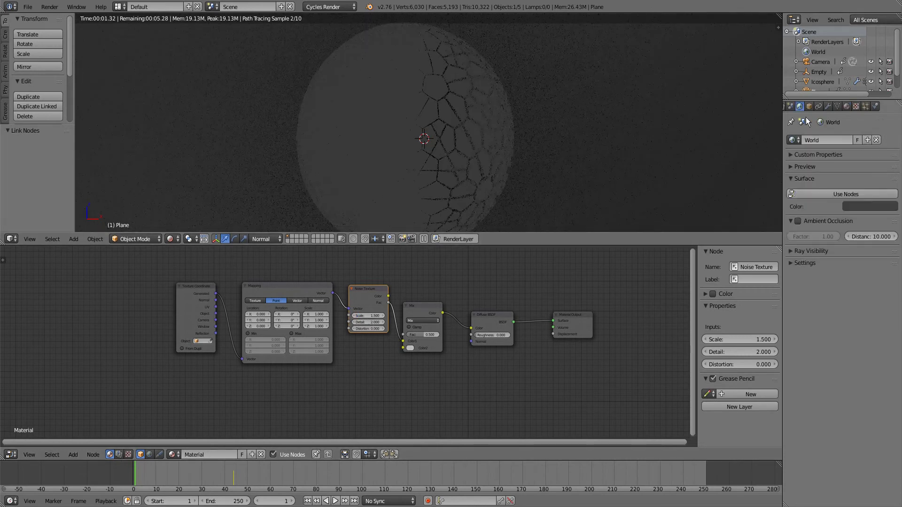
pyautogui.click(796, 221)
pyautogui.click(821, 233)
pyautogui.write('1.0')
pyautogui.write('0')
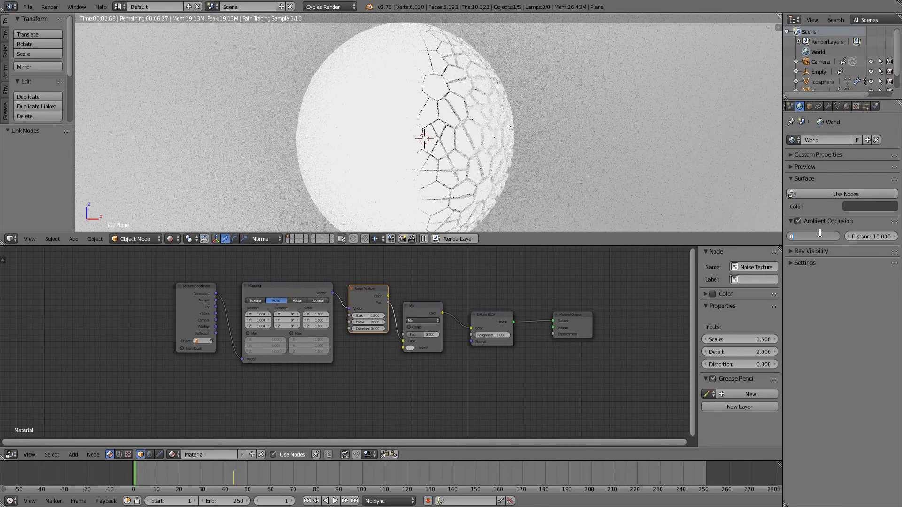
pyautogui.write('.5')
pyautogui.press('Return')
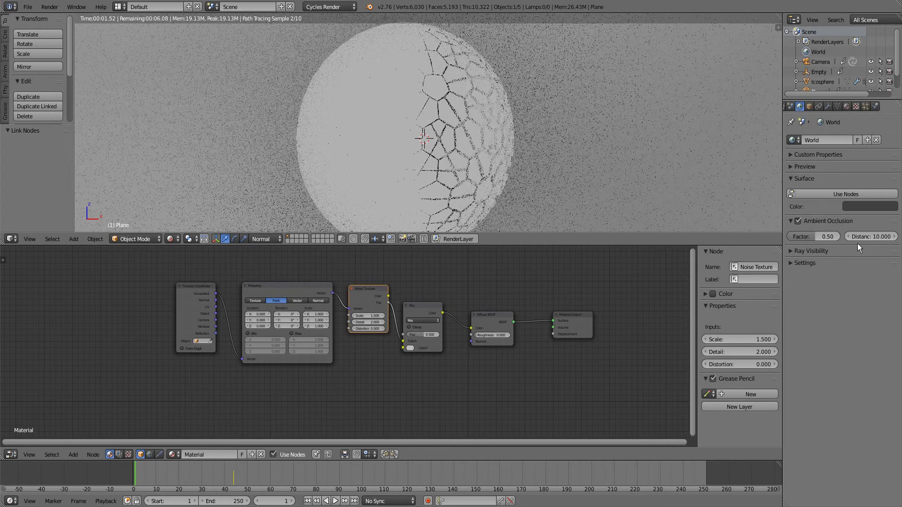
# Enable world nodes, brighten the background color to near white, and set its strength to 1.5
pyautogui.click(850, 194)
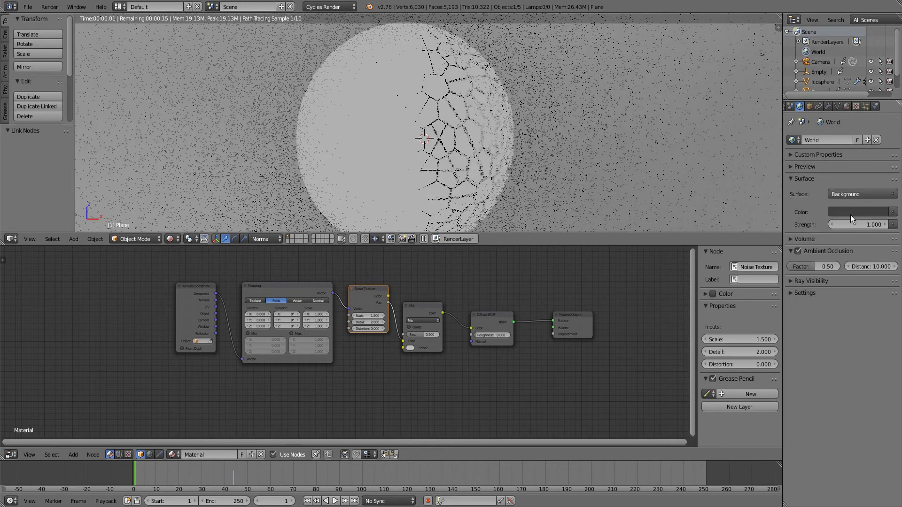
pyautogui.click(848, 211)
pyautogui.moveTo(881, 136); pyautogui.dragTo(881, 81)
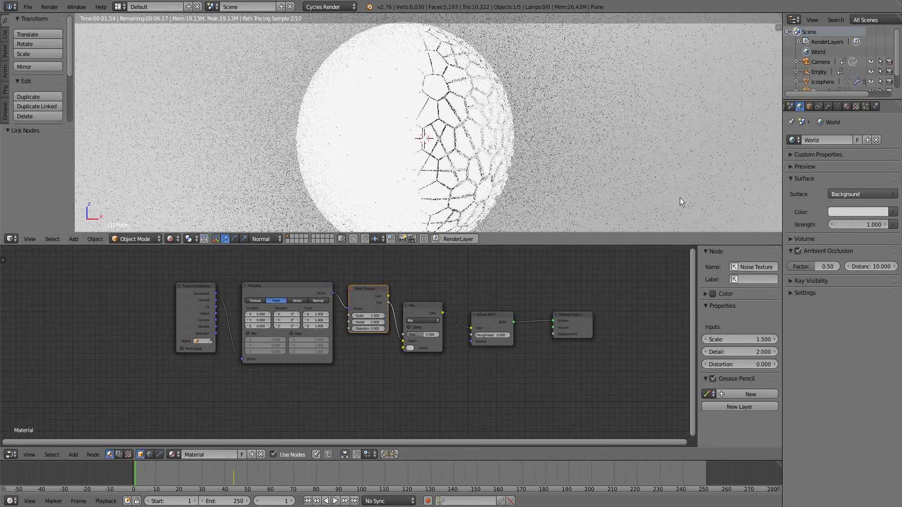
pyautogui.click(864, 224)
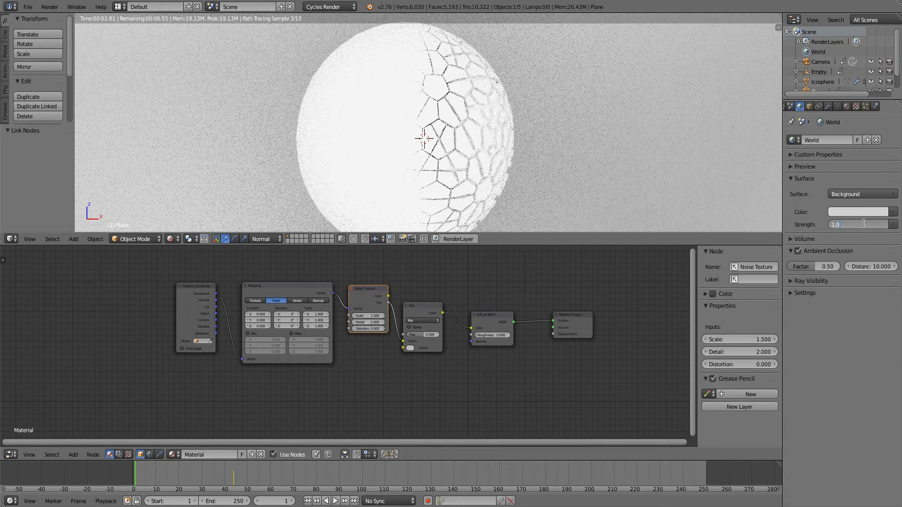
pyautogui.press('Return')
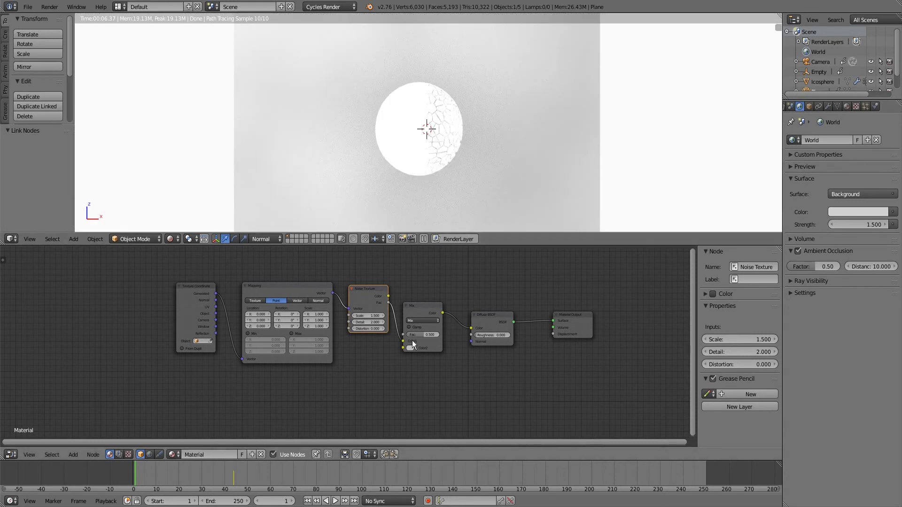
# Brighten the Mix node's Color2 to nearly white
pyautogui.click(410, 349)
pyautogui.moveTo(425, 321)
pyautogui.mouseDown()
pyautogui.moveTo(418, 321)
pyautogui.moveTo(427, 321)
pyautogui.mouseUp()
pyautogui.write('0.5')
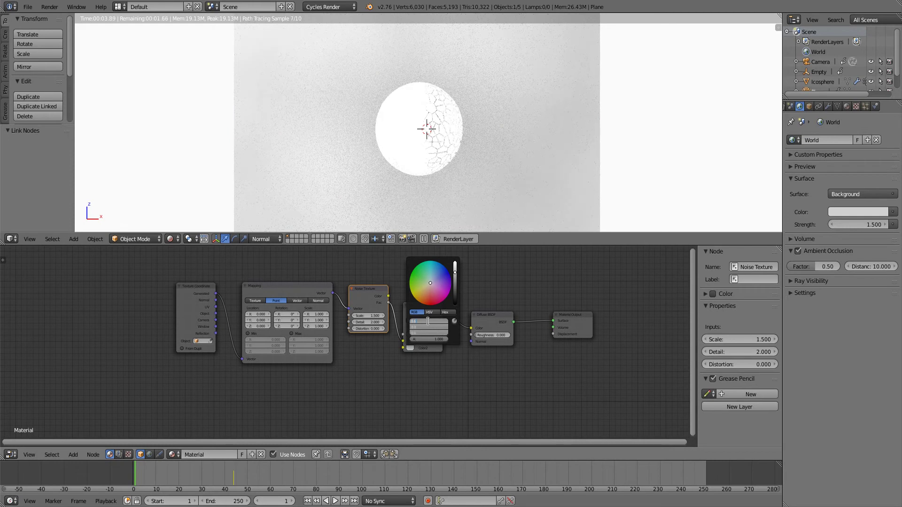
pyautogui.press('Return')
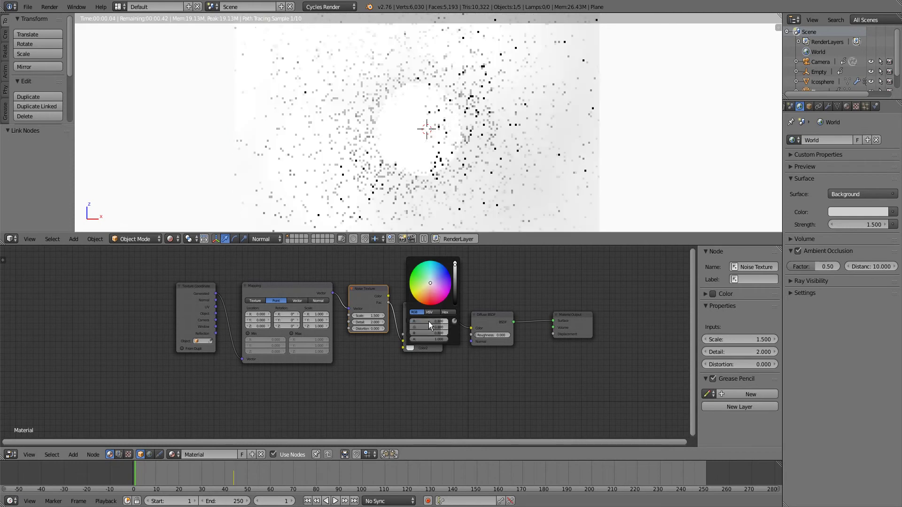
# Select the icosphere in the rendered viewport with its mesh data properties shown
pyautogui.rightClick(396, 125)
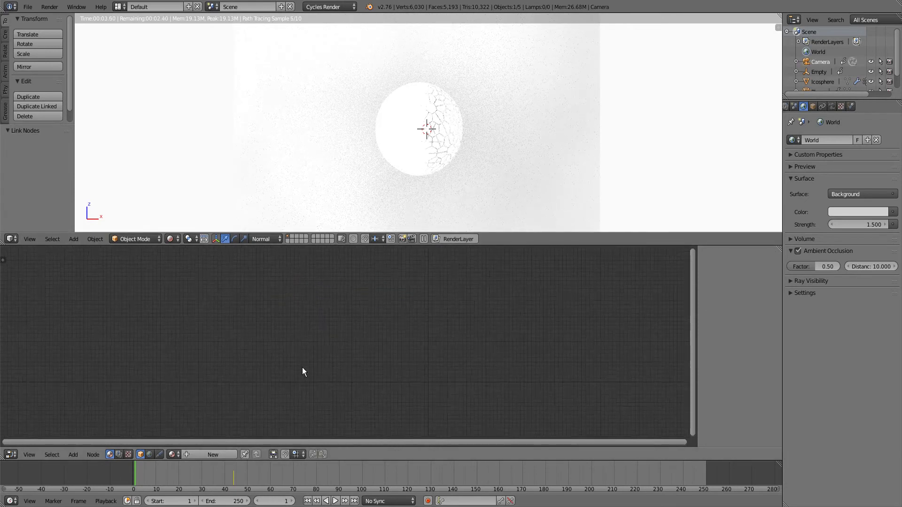
pyautogui.click(821, 107)
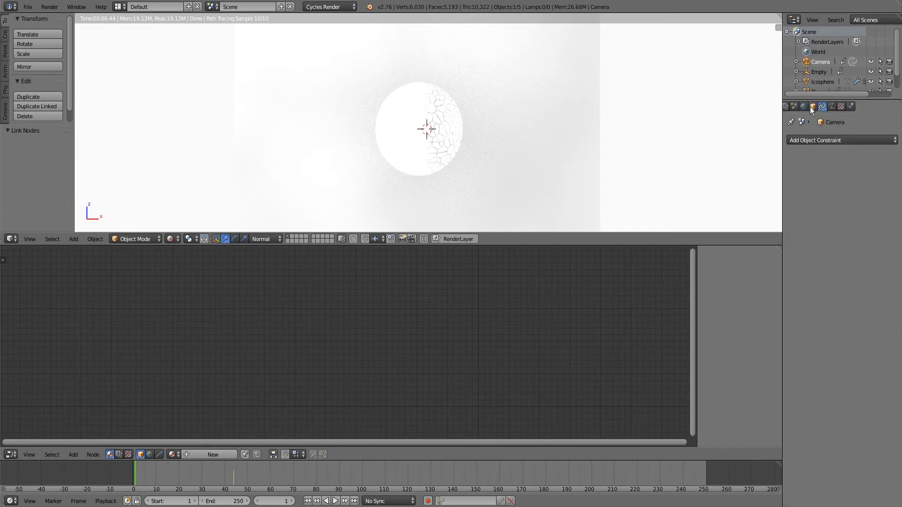
pyautogui.click(829, 106)
pyautogui.rightClick(533, 134)
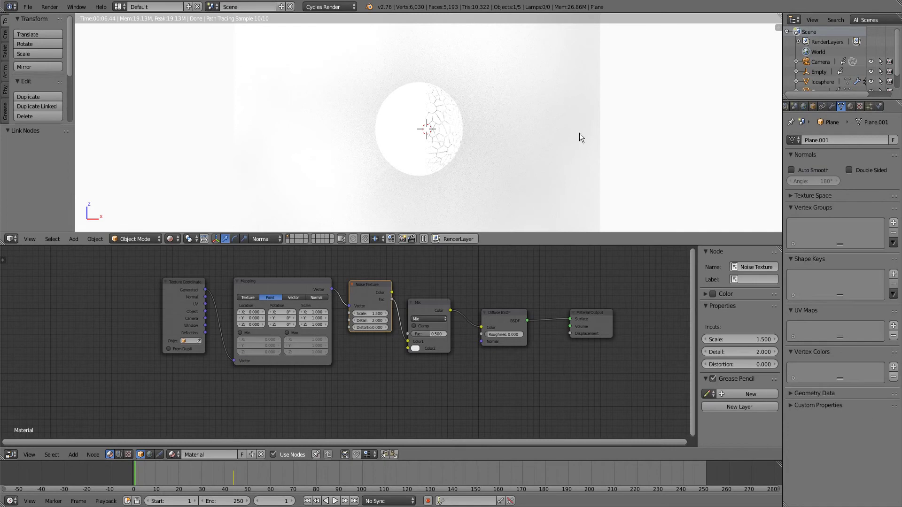
pyautogui.rightClick(419, 106)
pyautogui.rightClick(418, 106)
pyautogui.rightClick(418, 106)
pyautogui.rightClick(401, 133)
pyautogui.hotkey('ctrl', 'z')
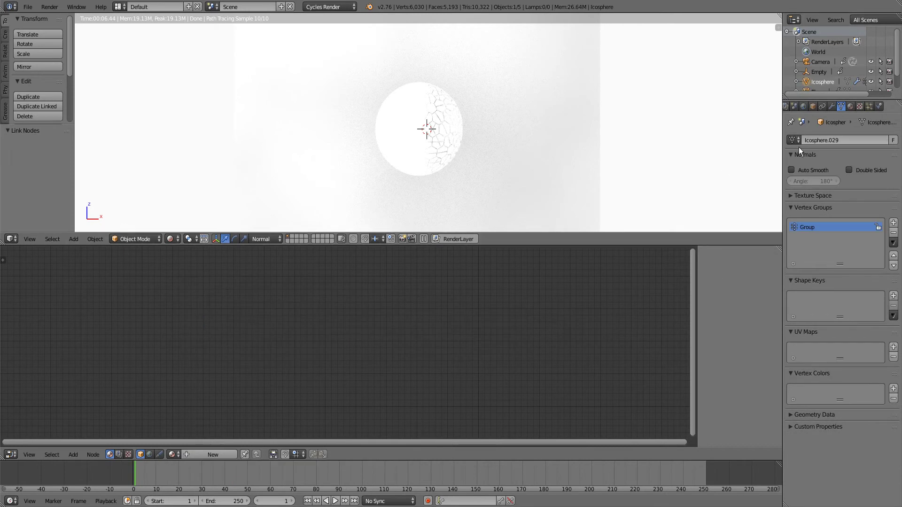
# Create a new material for the icosphere and delete its default Diffuse BSDF node
pyautogui.click(850, 106)
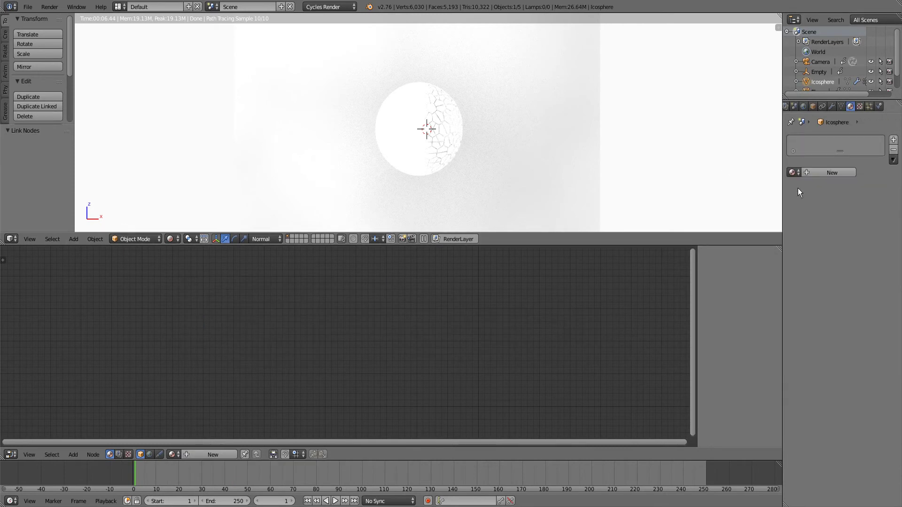
pyautogui.click(818, 172)
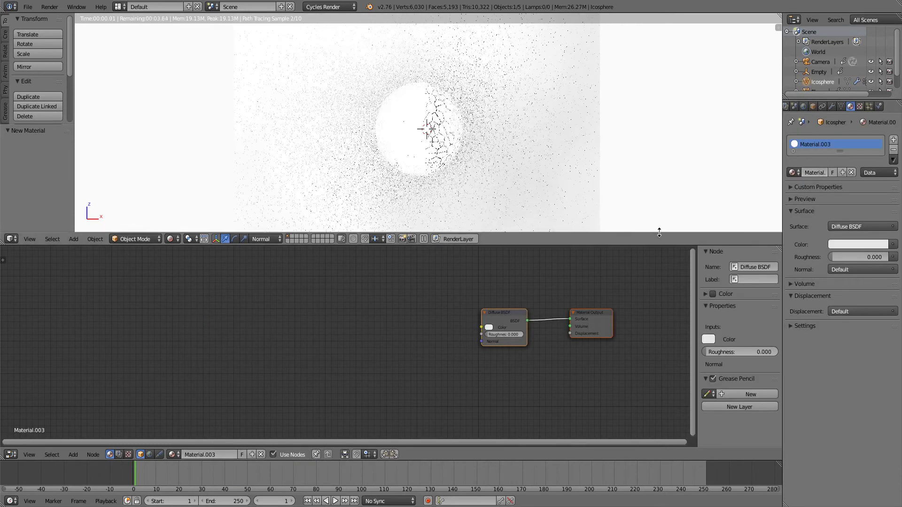
pyautogui.click(499, 319)
pyautogui.press('x')
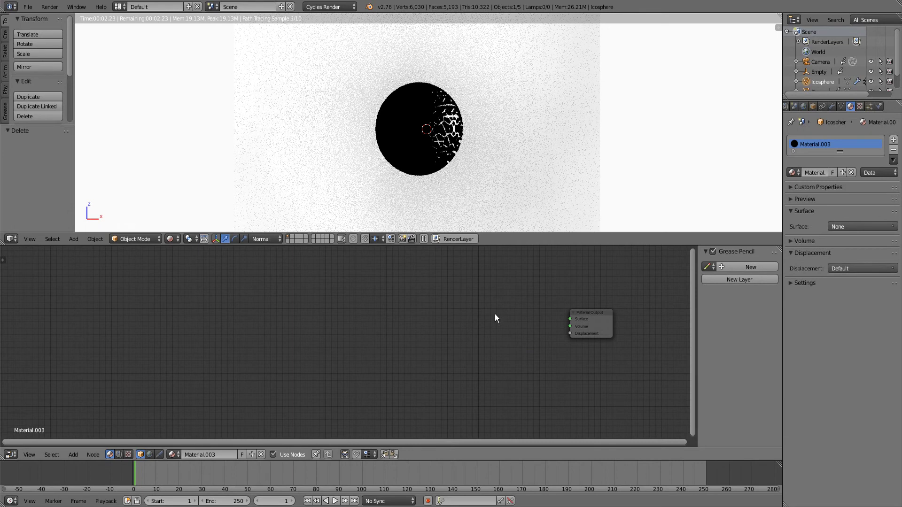
# Add a Diffuse BSDF node to the icosphere's material, well before the Material Output node
pyautogui.hotkey('shift', 'a')
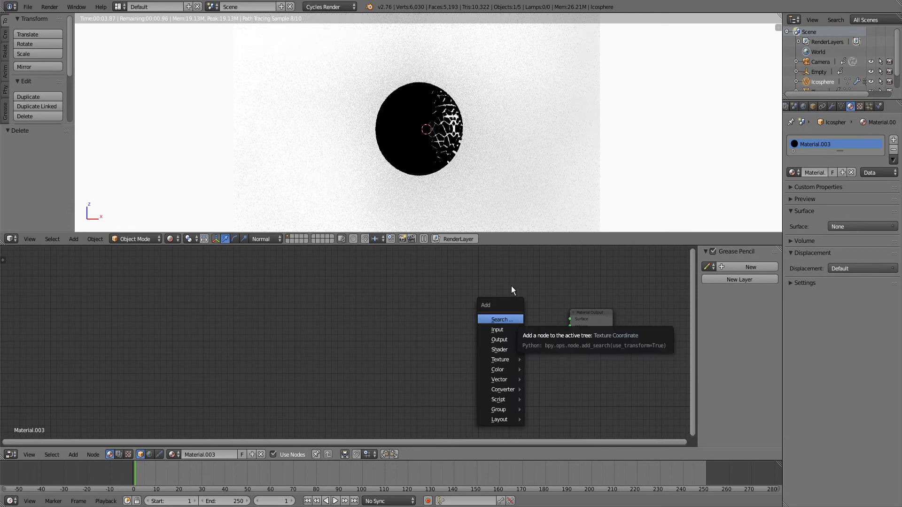
pyautogui.click(501, 319)
pyautogui.write('di')
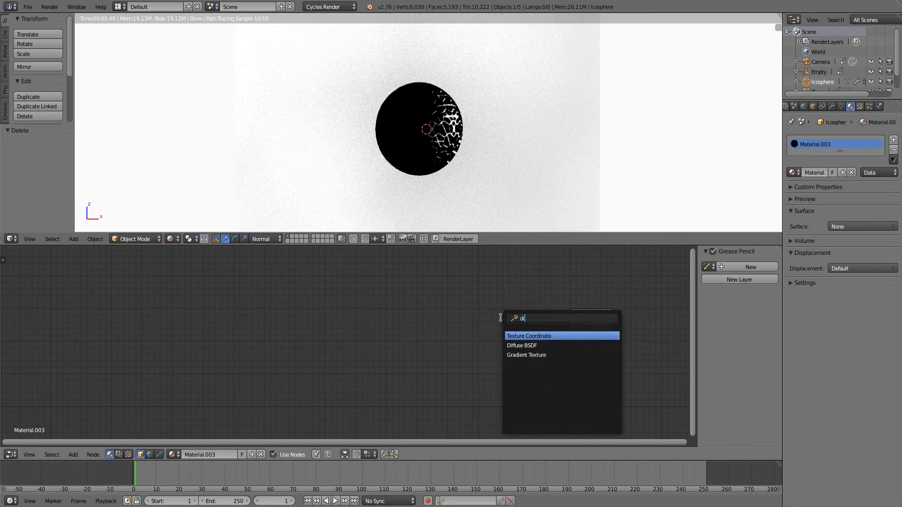
pyautogui.click(512, 345)
pyautogui.click(452, 321)
# Add a Mix Shader node between the Diffuse BSDF and Material Output nodes
pyautogui.hotkey('shift', 'a')
pyautogui.click(504, 314)
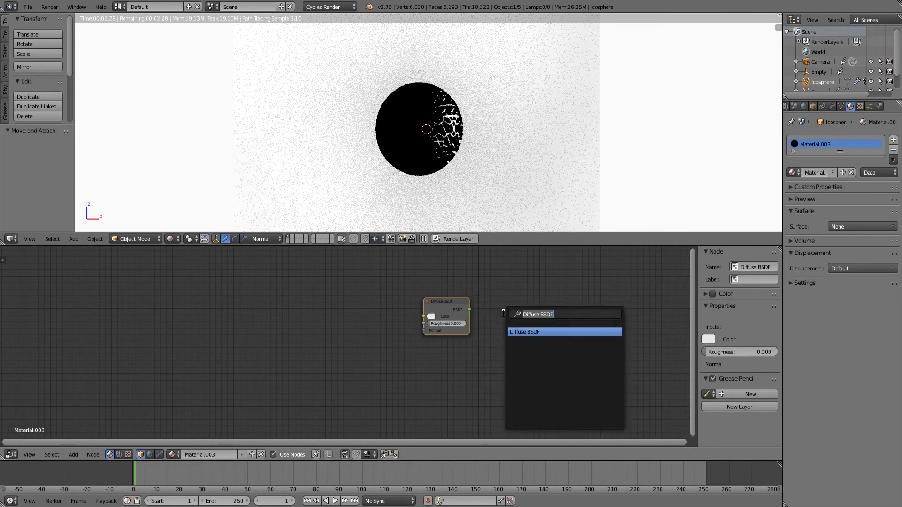
pyautogui.write('mix')
pyautogui.press('Return')
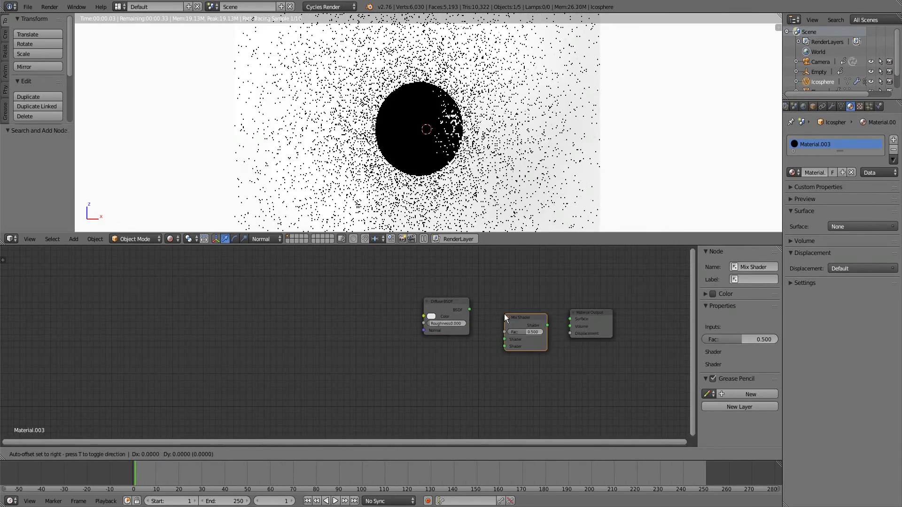
pyautogui.click(499, 312)
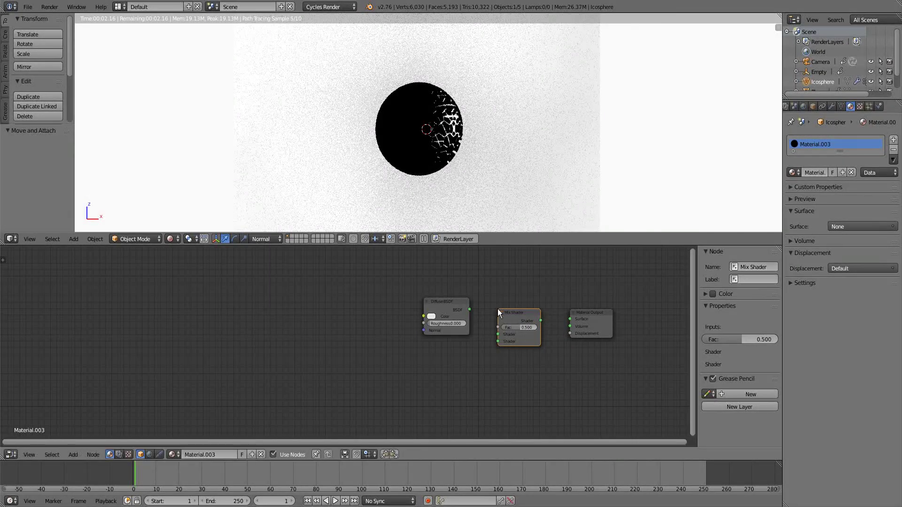
# Add a Glossy BSDF node below the Diffuse BSDF node
pyautogui.hotkey('shift', 'a')
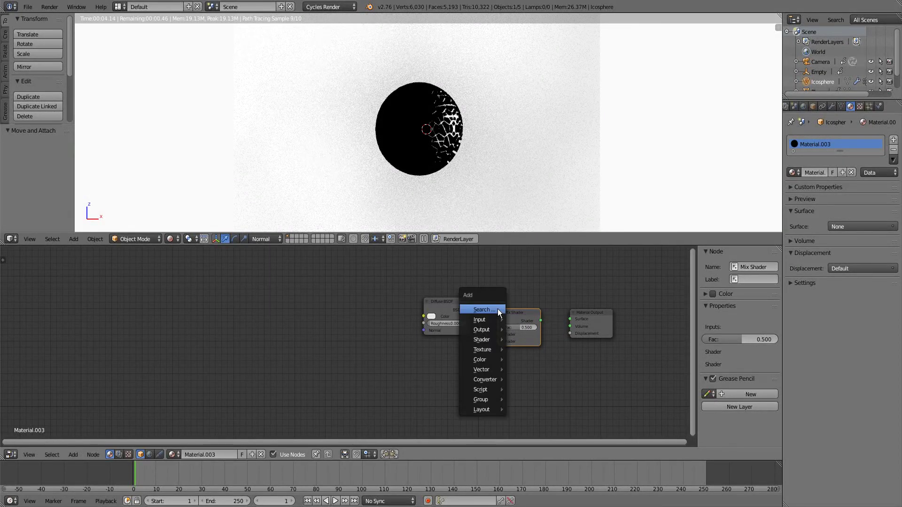
pyautogui.click(498, 309)
pyautogui.write('glo')
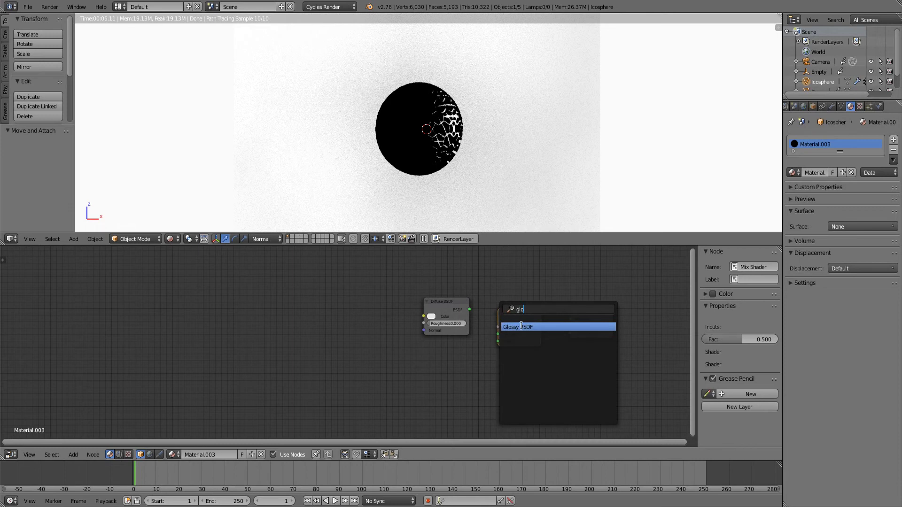
pyautogui.press('Return')
pyautogui.click(452, 373)
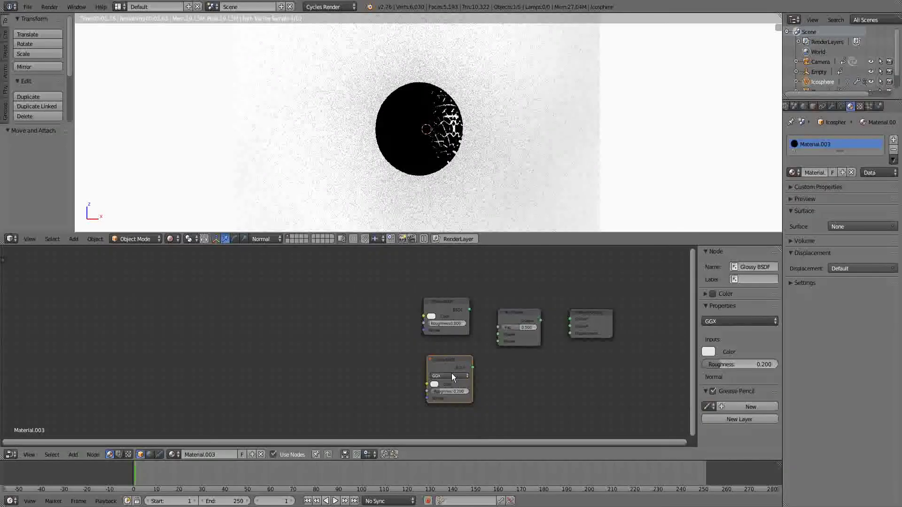
# Link Diffuse BSDF and Glossy BSDF to the Mix Shader's first and second shader inputs, and the Mix Shader to the output's Surface
pyautogui.moveTo(473, 368); pyautogui.dragTo(498, 341)
pyautogui.moveTo(540, 321); pyautogui.dragTo(570, 319)
pyautogui.moveTo(471, 308); pyautogui.dragTo(498, 335)
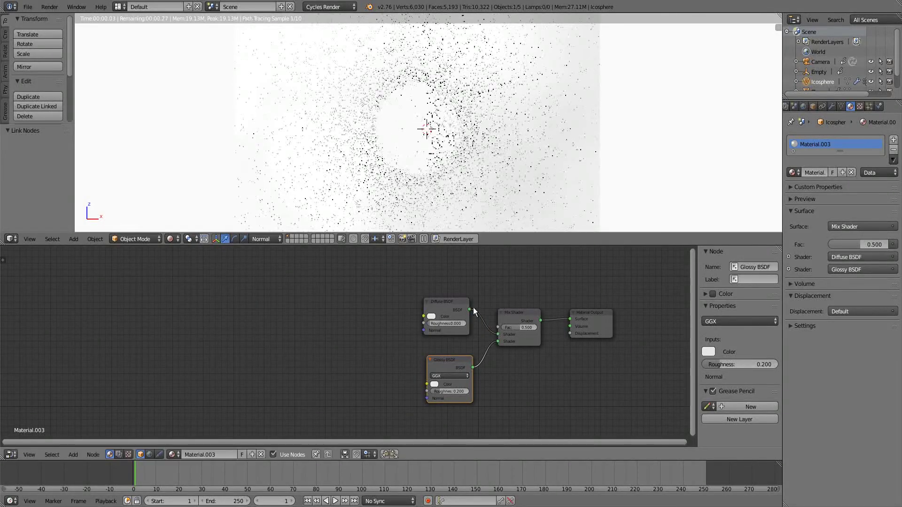
# Add an RGB Curves node above the shaders and link its color output to the Mix Shader's Fac
pyautogui.scroll(-3, 465, 286)
pyautogui.press('space')
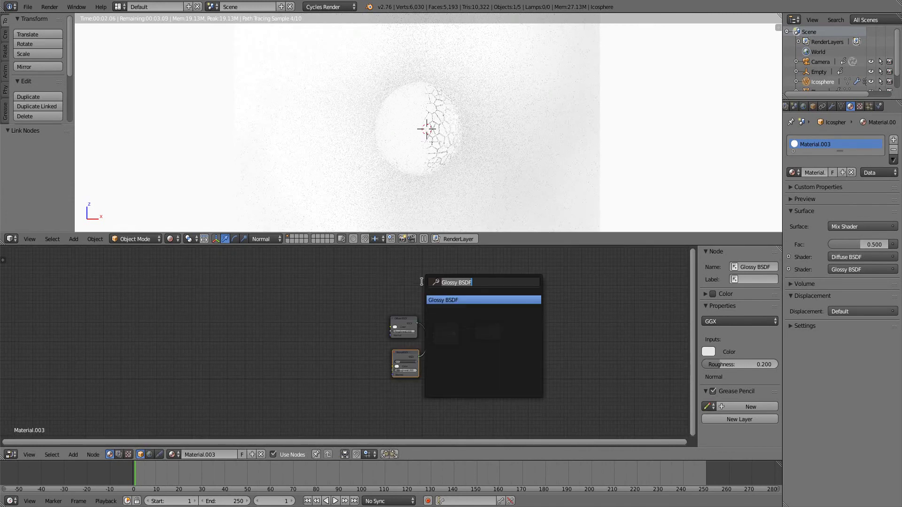
pyautogui.write('r')
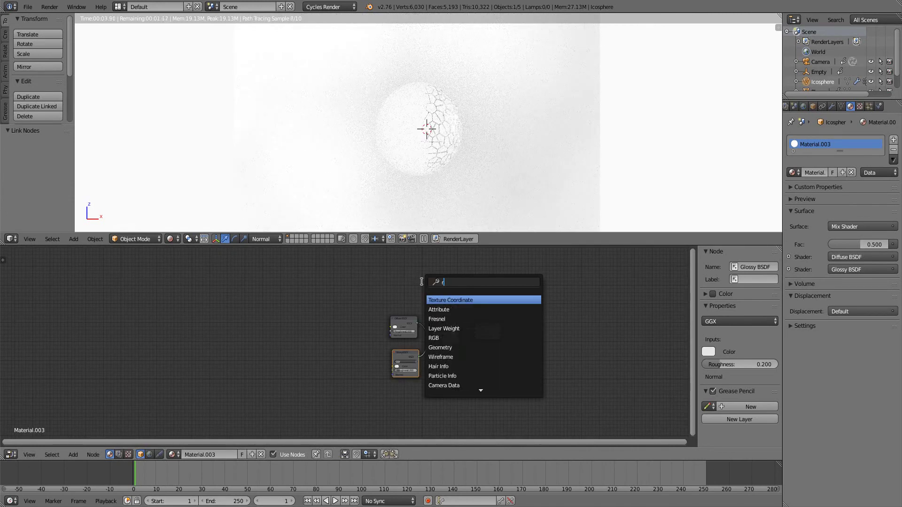
pyautogui.write('gb')
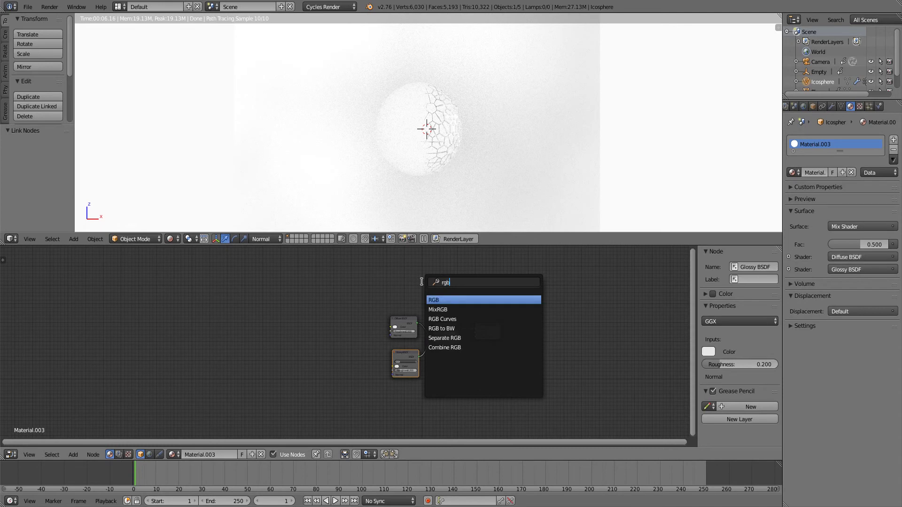
pyautogui.click(447, 319)
pyautogui.click(392, 287)
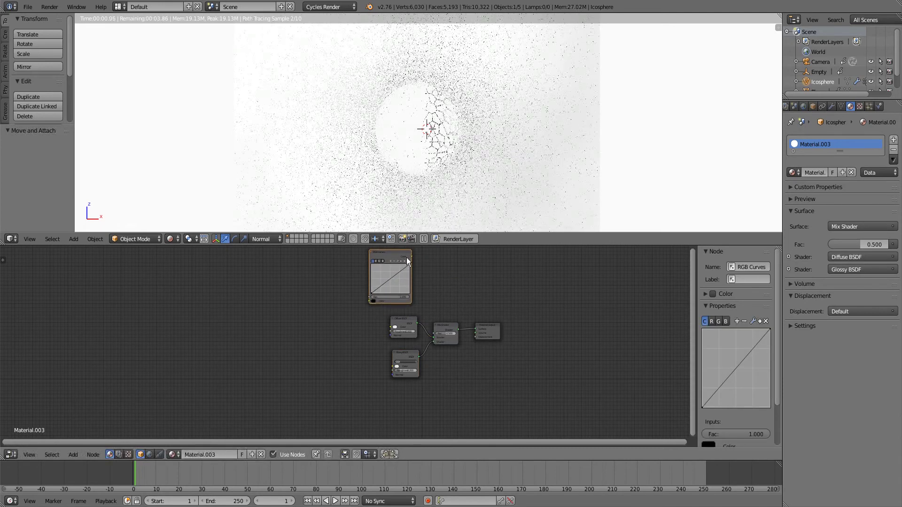
pyautogui.moveTo(411, 256); pyautogui.dragTo(416, 264)
pyautogui.moveTo(430, 329); pyautogui.dragTo(434, 334)
# Add a Fresnel node and link its Fac output to the RGB Curves node's Color input
pyautogui.scroll(2, 425, 305)
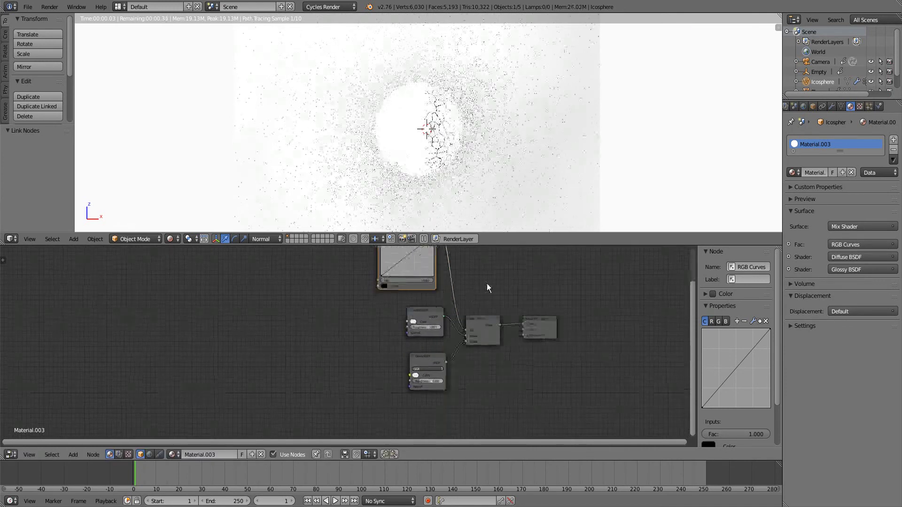
pyautogui.scroll(2, 489, 329)
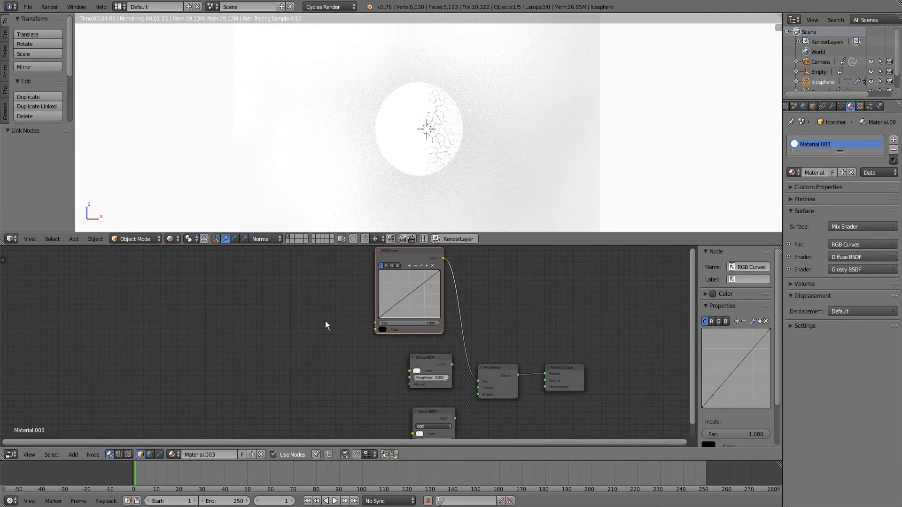
pyautogui.hotkey('shift', 'a')
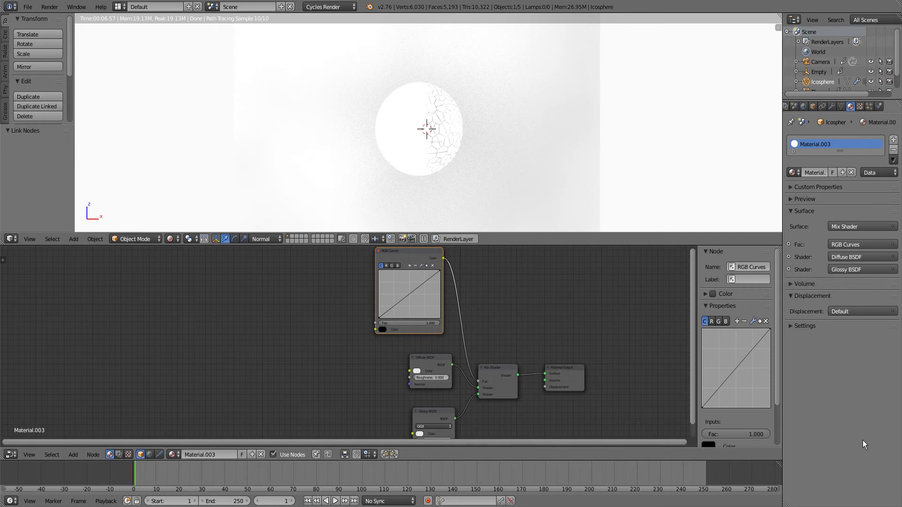
pyautogui.hotkey('shift', 'a')
pyautogui.moveTo(309, 340)
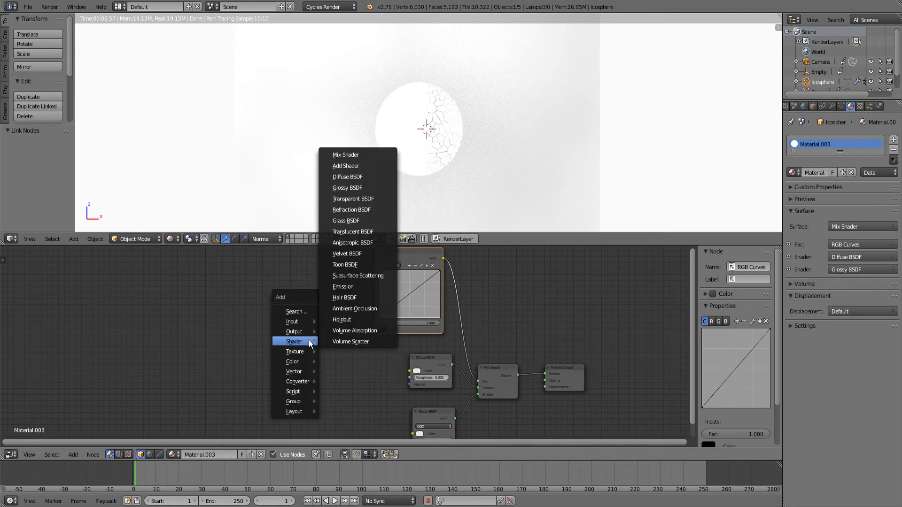
pyautogui.moveTo(300, 321)
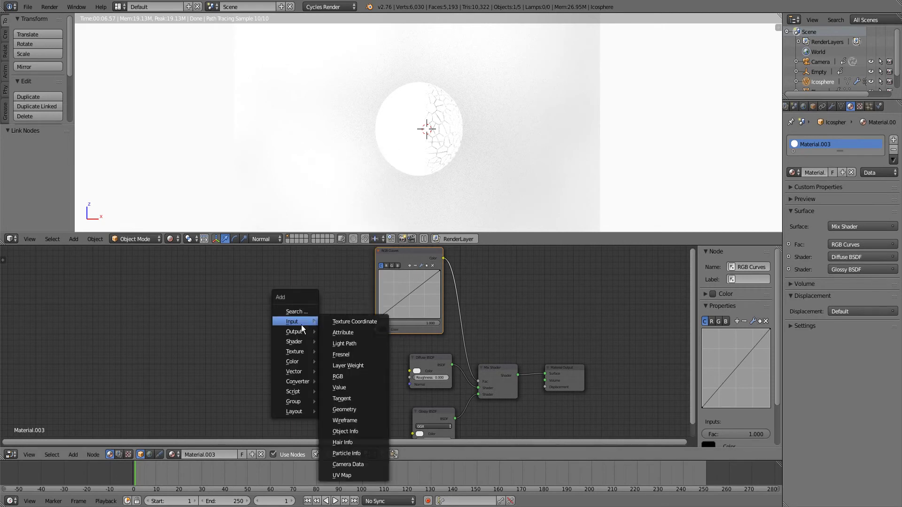
pyautogui.click(343, 354)
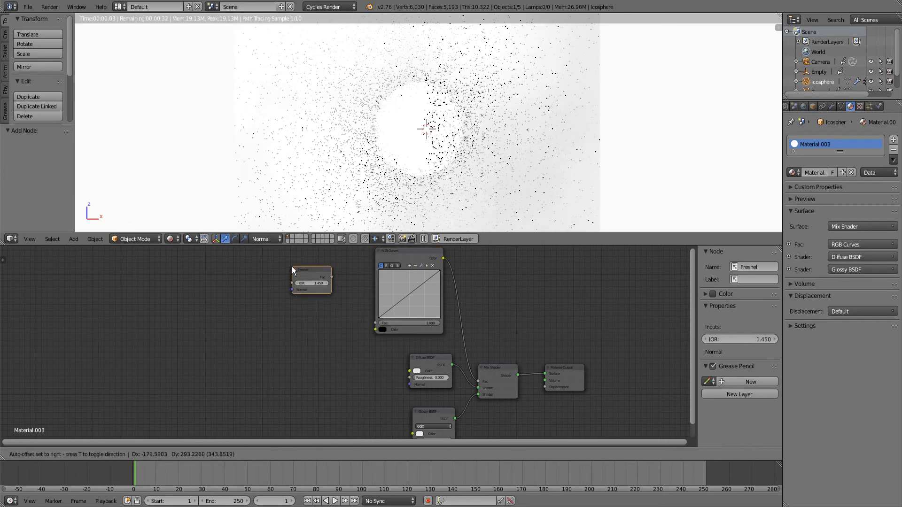
pyautogui.click(291, 266)
pyautogui.moveTo(331, 278); pyautogui.dragTo(375, 331)
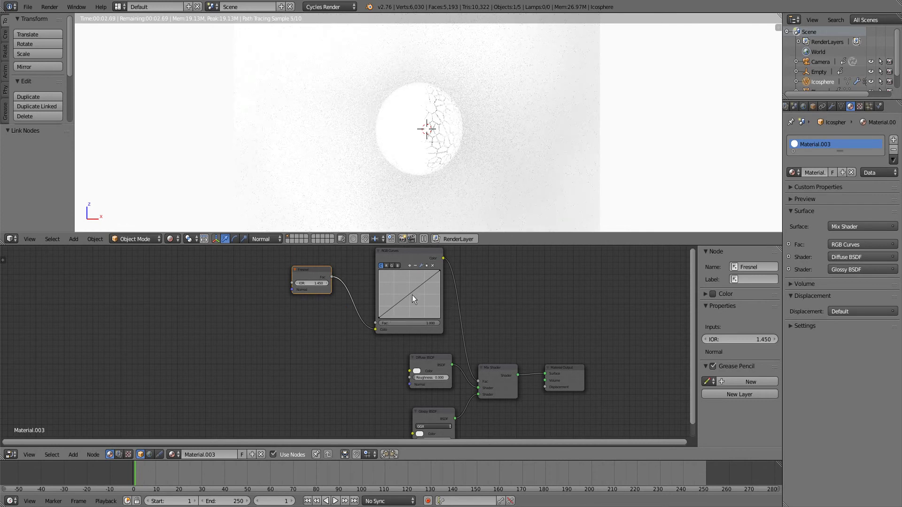
# Bend the RGB curve down to about X 0.80, Y 0.18, and darken the Diffuse BSDF color to dark gray
pyautogui.moveTo(410, 295); pyautogui.dragTo(428, 310)
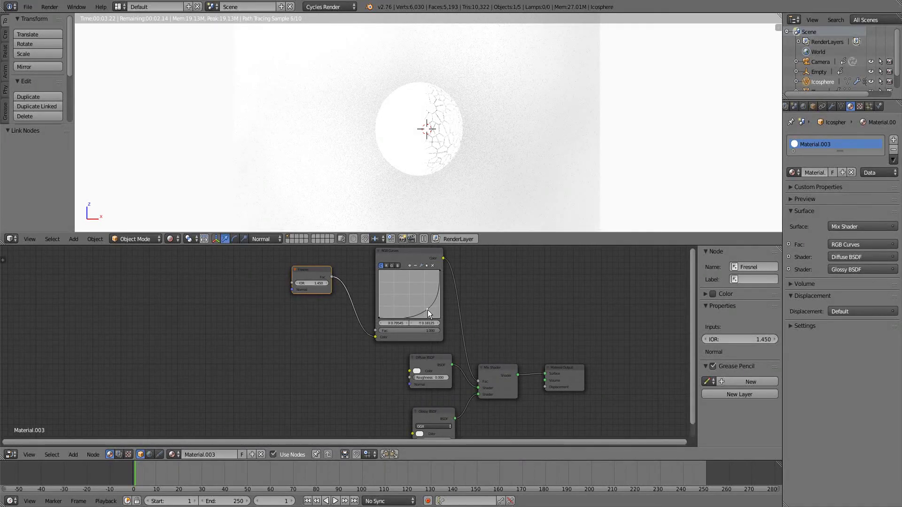
pyautogui.click(418, 372)
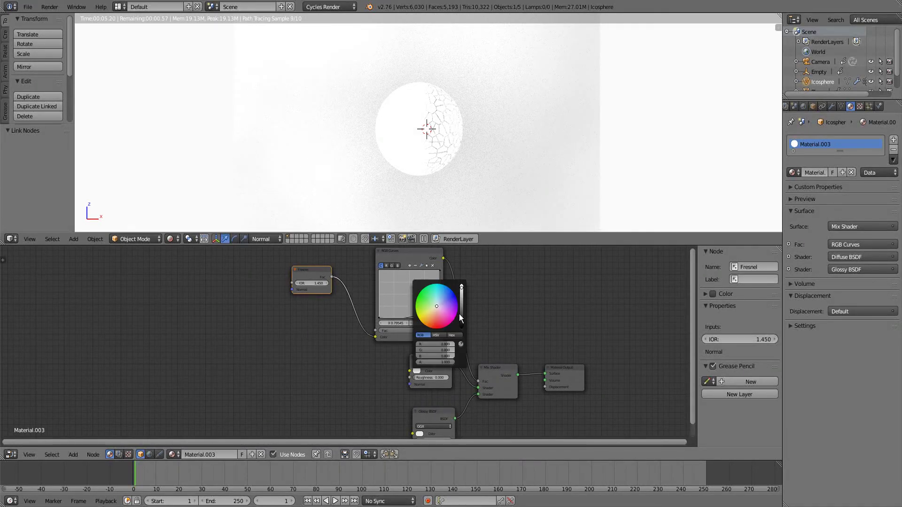
pyautogui.click(462, 327)
pyautogui.moveTo(461, 328); pyautogui.dragTo(462, 322)
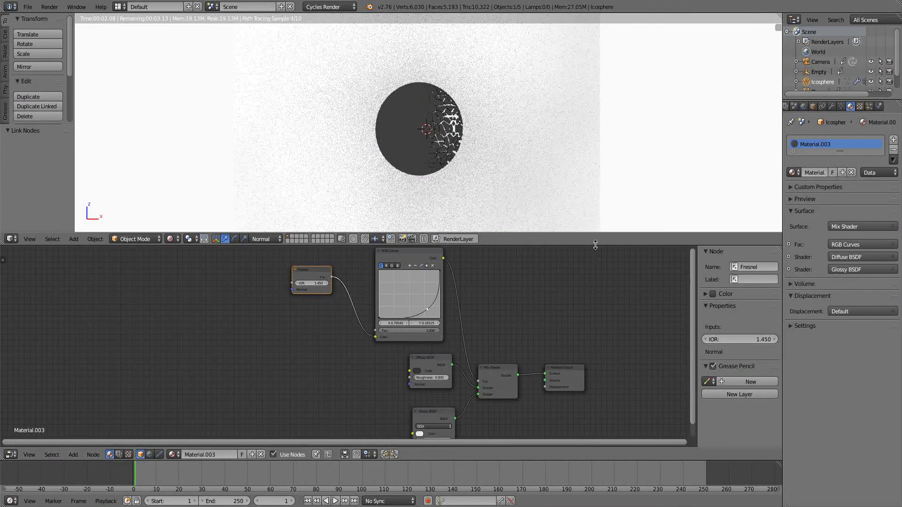
# Give the inner sphere a new material and delete its default Diffuse BSDF node
pyautogui.moveTo(477, 304); pyautogui.dragTo(503, 314, button='middle')
pyautogui.scroll(-2, 502, 291)
pyautogui.click(812, 106)
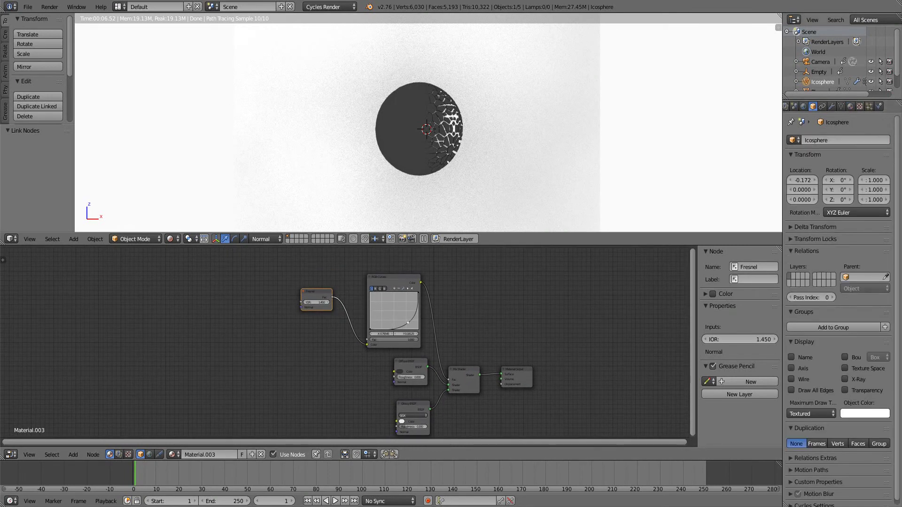
pyautogui.rightClick(455, 132)
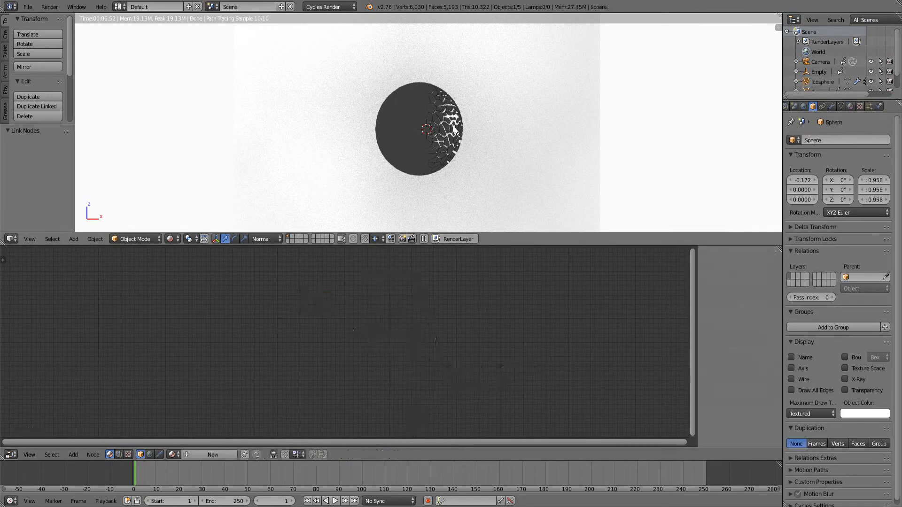
pyautogui.click(852, 107)
pyautogui.click(832, 173)
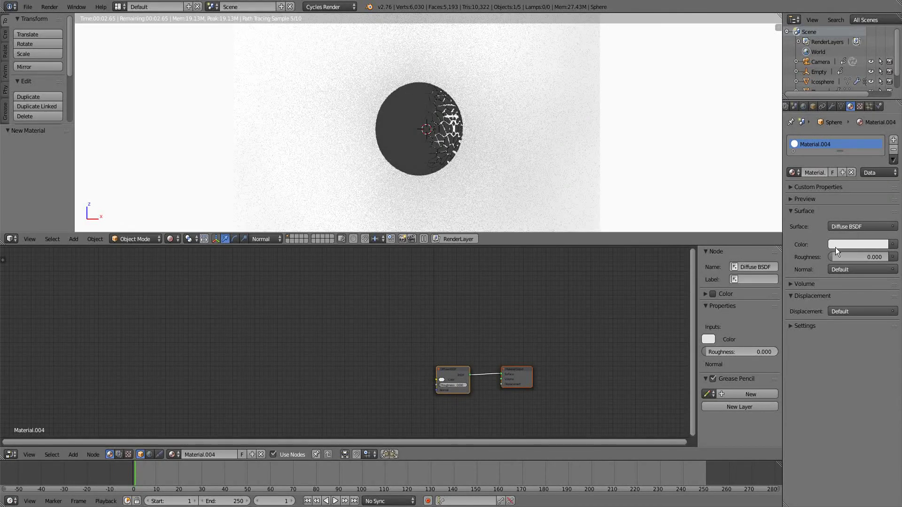
pyautogui.scroll(2, 512, 362)
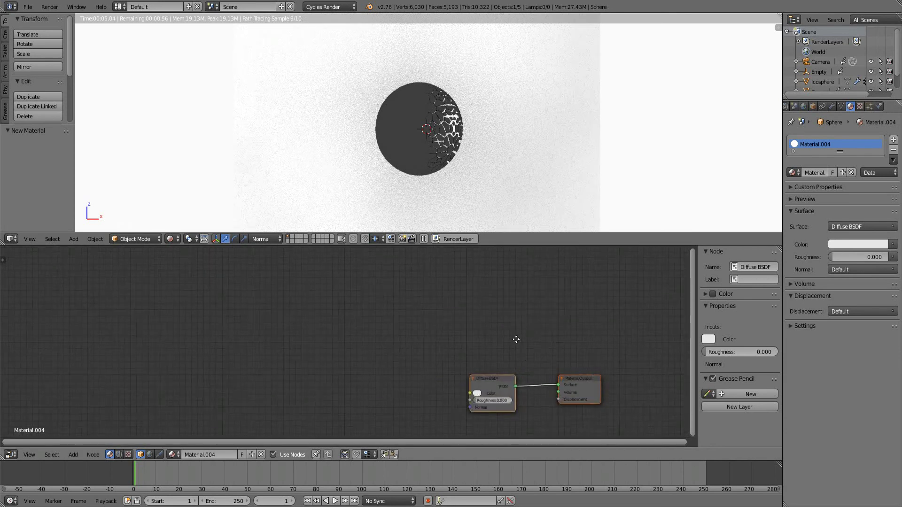
pyautogui.moveTo(521, 351); pyautogui.dragTo(476, 286, button='middle')
pyautogui.click(452, 321)
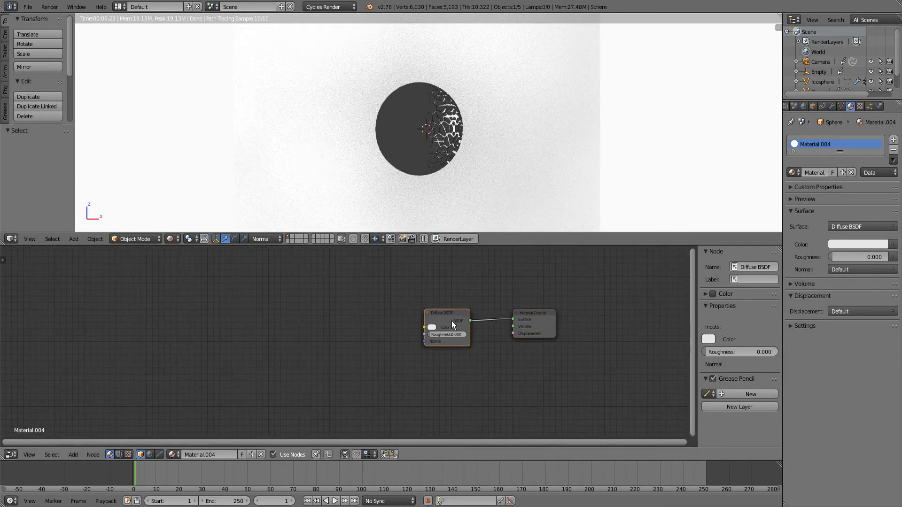
pyautogui.press('x')
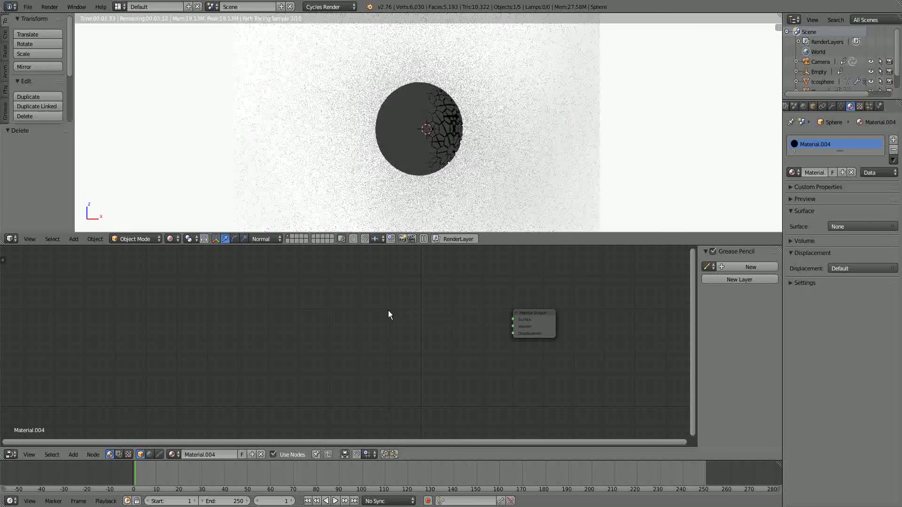
# Add two Emission nodes to the inner sphere's material, stacked one below the other
pyautogui.hotkey('shift', 'a')
pyautogui.moveTo(388, 312)
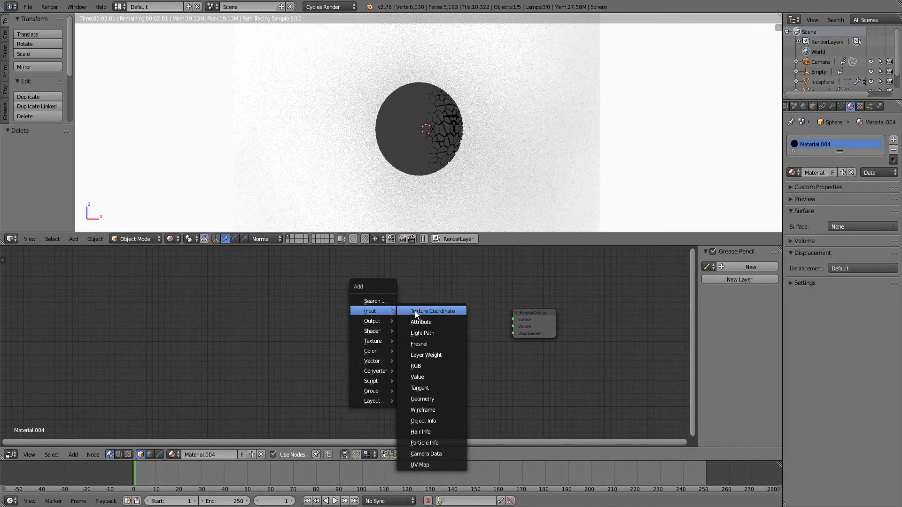
pyautogui.click(376, 299)
pyautogui.write('em')
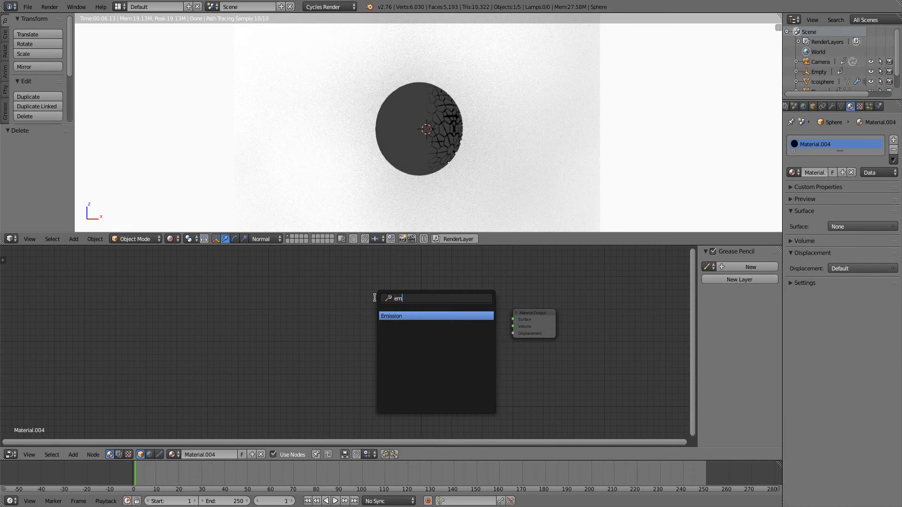
pyautogui.click(390, 317)
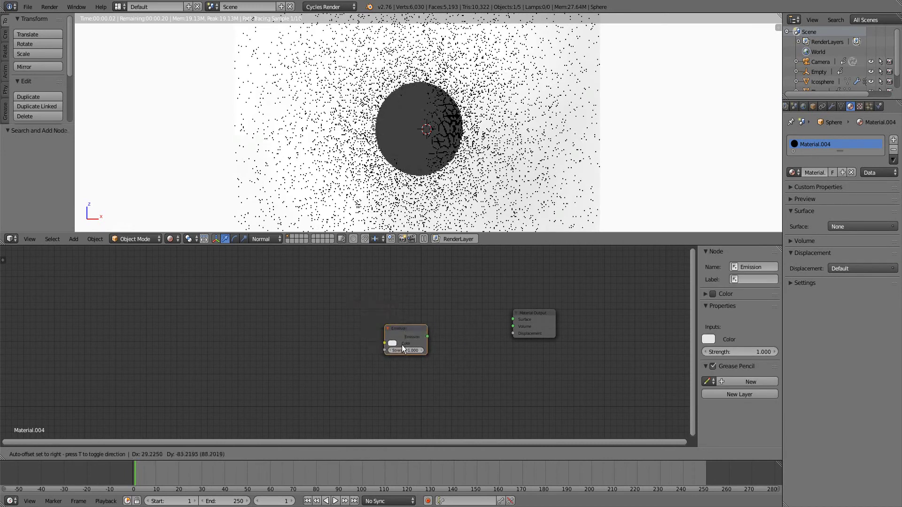
pyautogui.click(389, 325)
pyautogui.hotkey('shift', 'a')
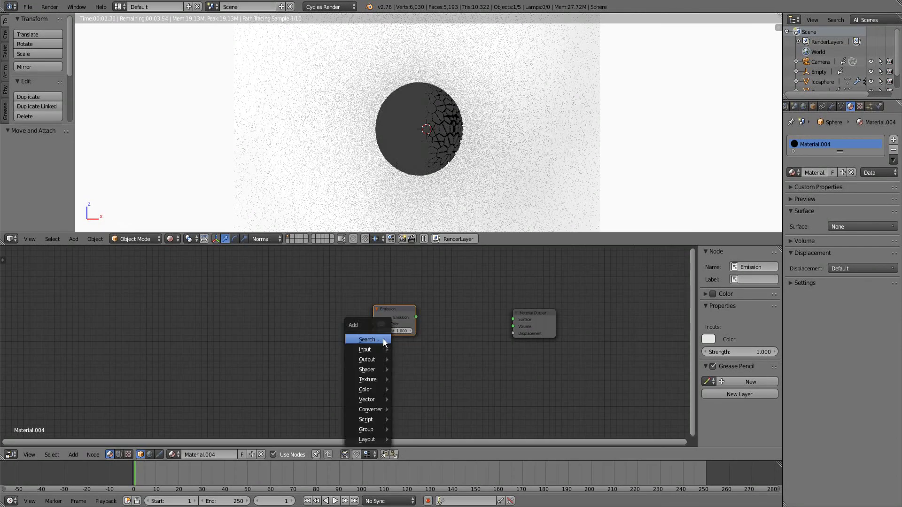
pyautogui.click(382, 340)
pyautogui.click(400, 356)
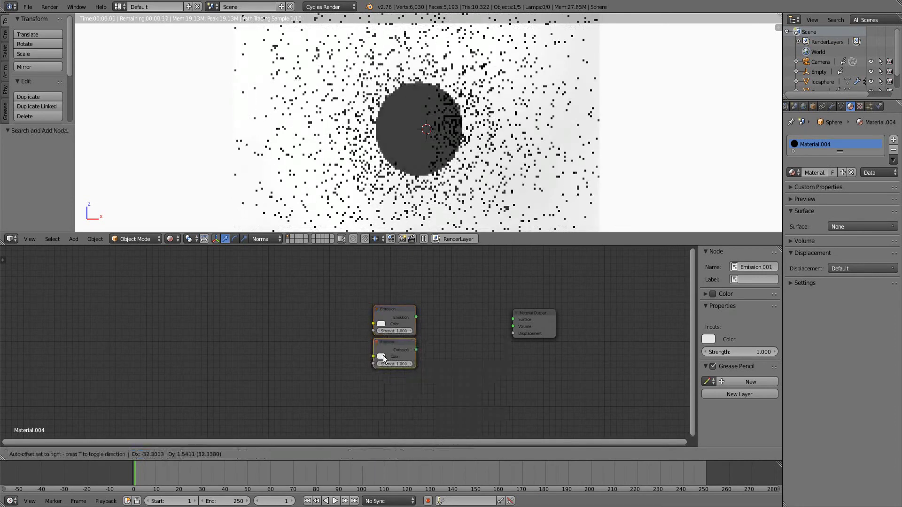
pyautogui.click(400, 371)
# Add a Mix Shader before the Material Output and link both Emission outputs to its two shader inputs
pyautogui.hotkey('shift', 'a')
pyautogui.click(450, 332)
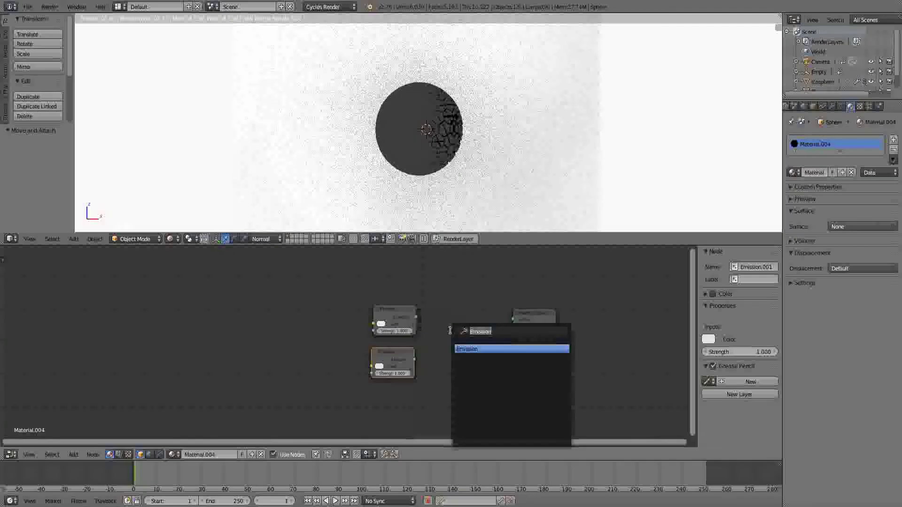
pyautogui.write('mix')
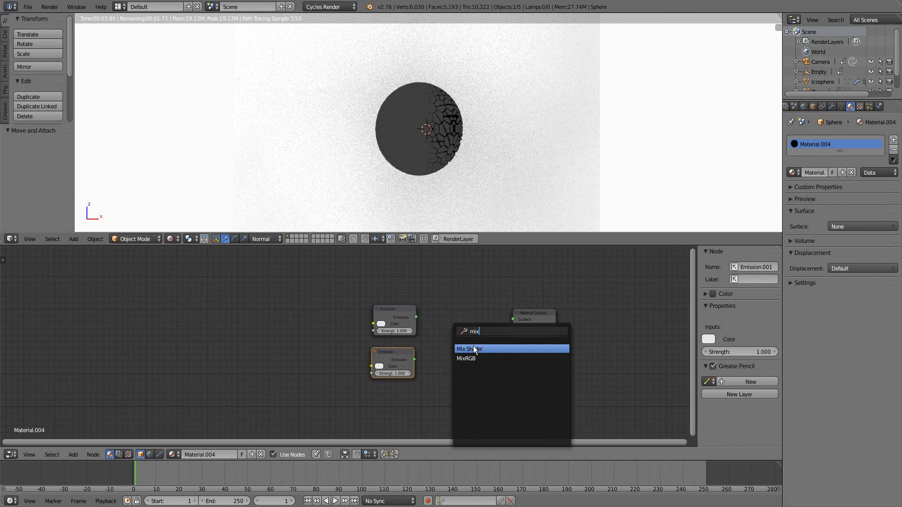
pyautogui.click(473, 349)
pyautogui.click(472, 319)
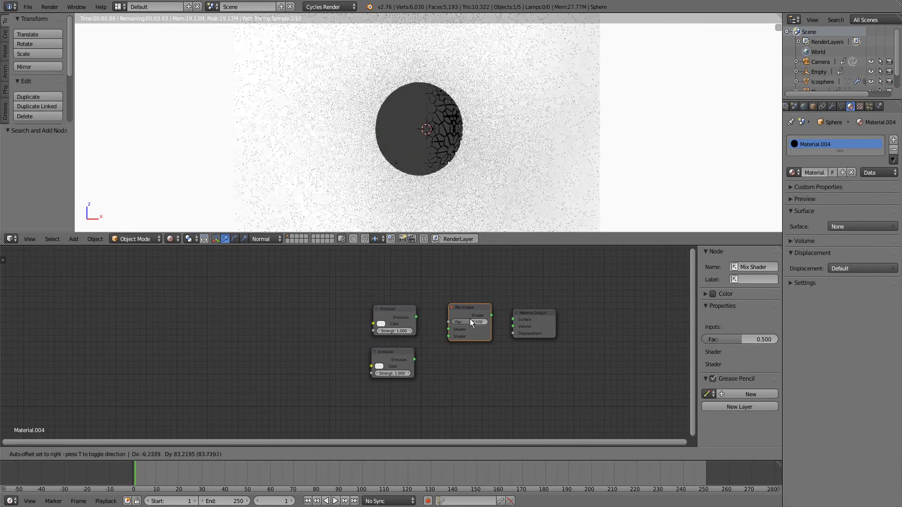
pyautogui.moveTo(416, 317); pyautogui.dragTo(447, 332)
pyautogui.moveTo(414, 360); pyautogui.dragTo(448, 337)
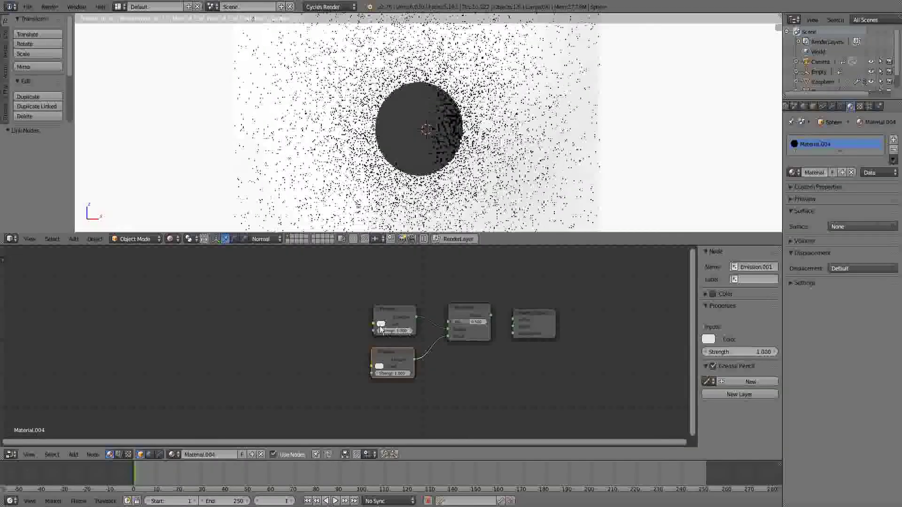
# Color the upper Emission node yellow and link the Mix Shader to the Material Output's Surface input
pyautogui.click(381, 324)
pyautogui.moveTo(411, 273); pyautogui.dragTo(387, 266)
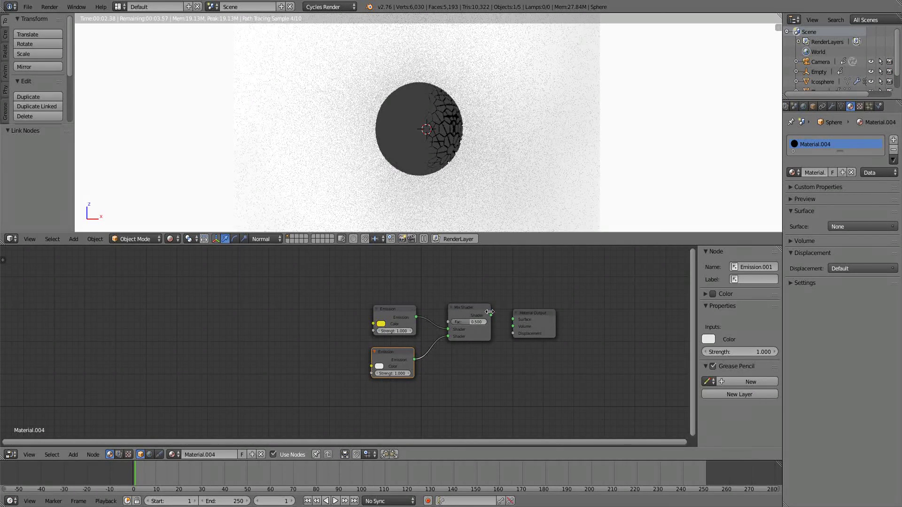
pyautogui.moveTo(490, 315); pyautogui.dragTo(514, 317)
# Set the lower Emission node's color to orange, about R 0.800, G 0.308, B 0.033
pyautogui.click(379, 366)
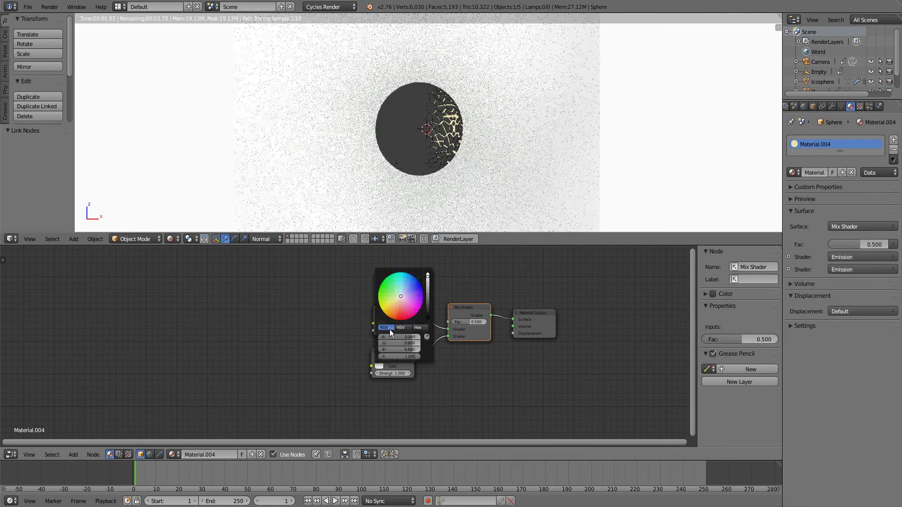
pyautogui.click(396, 312)
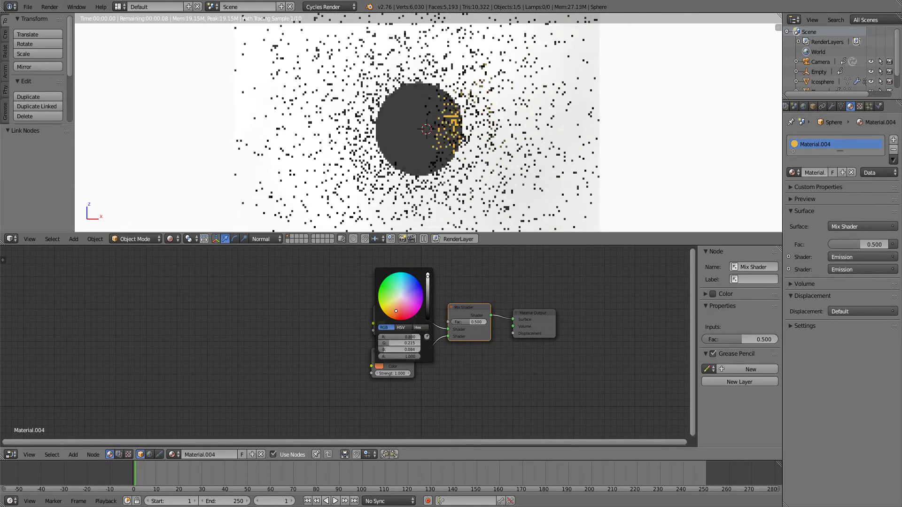
pyautogui.moveTo(396, 312); pyautogui.dragTo(390, 312)
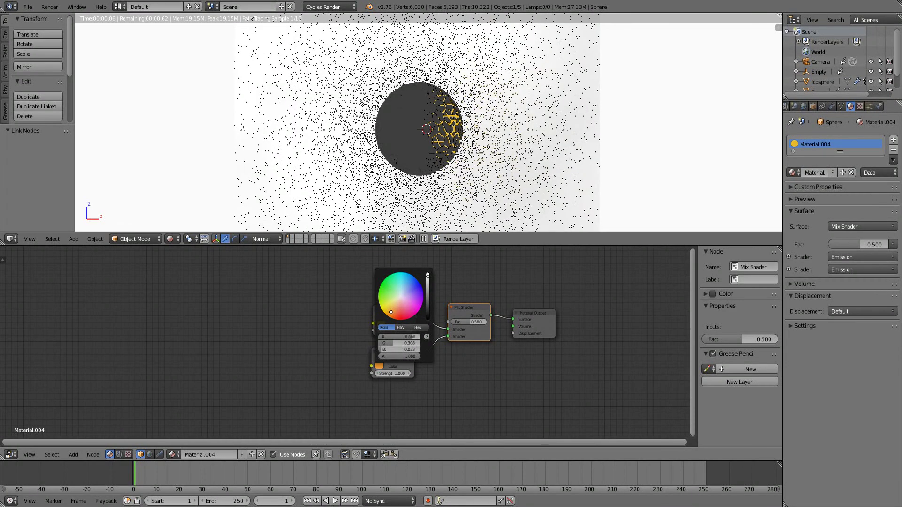
# Add a Light Path node above the Emission nodes and link its Ray Depth output to the Mix Shader's Fac
pyautogui.scroll(-1, 470, 282)
pyautogui.moveTo(469, 283); pyautogui.dragTo(459, 347, button='middle')
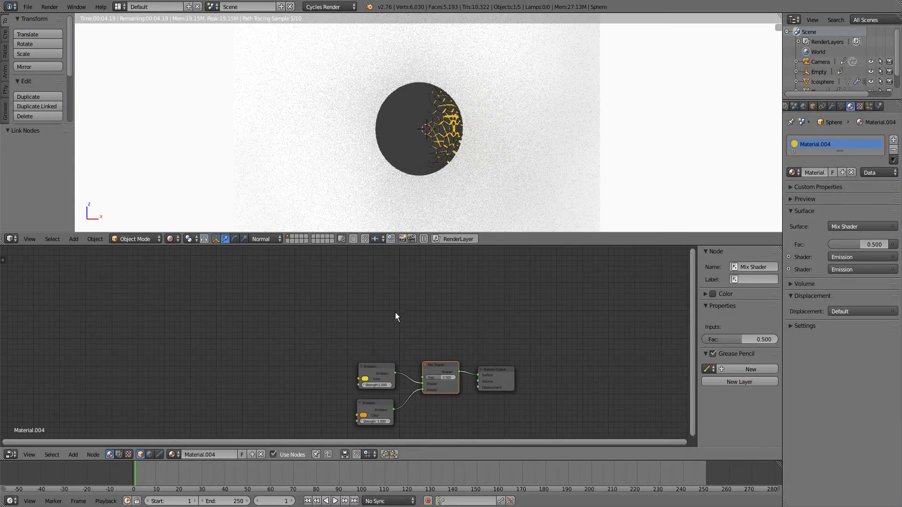
pyautogui.hotkey('shift', 'a')
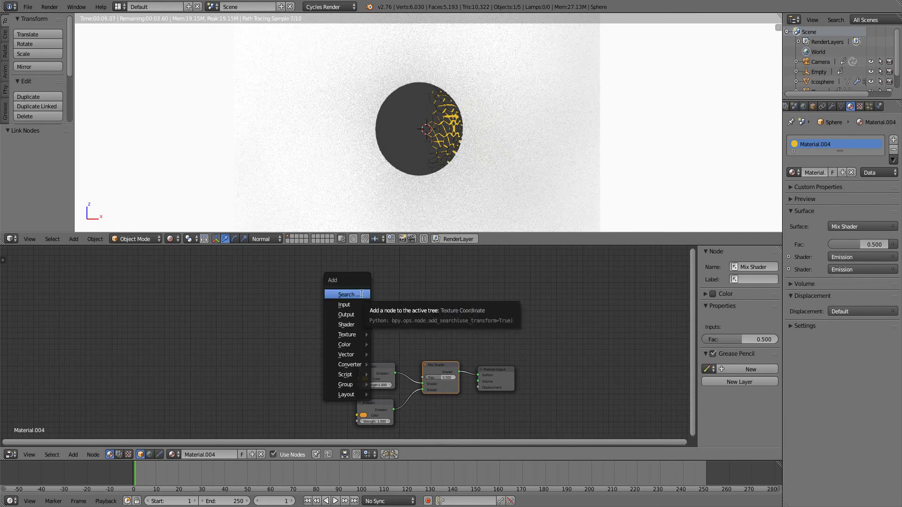
pyautogui.click(362, 294)
pyautogui.write('li')
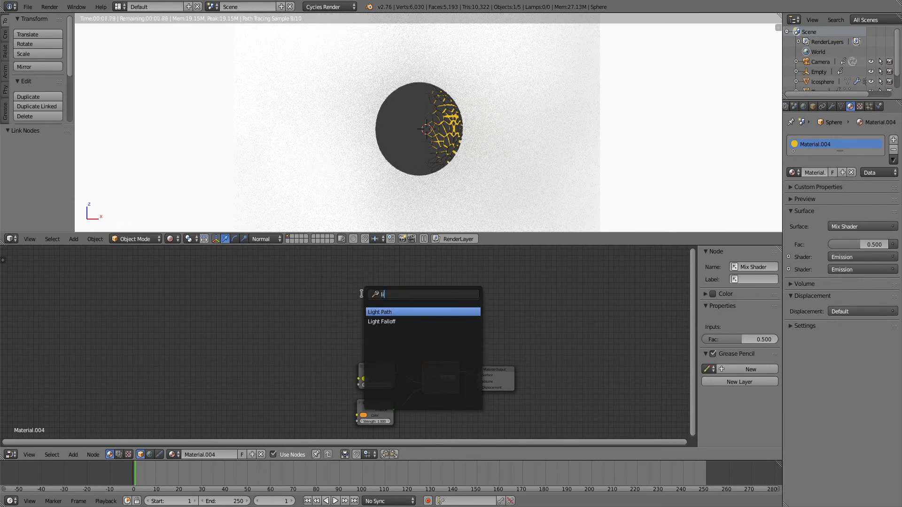
pyautogui.click(382, 312)
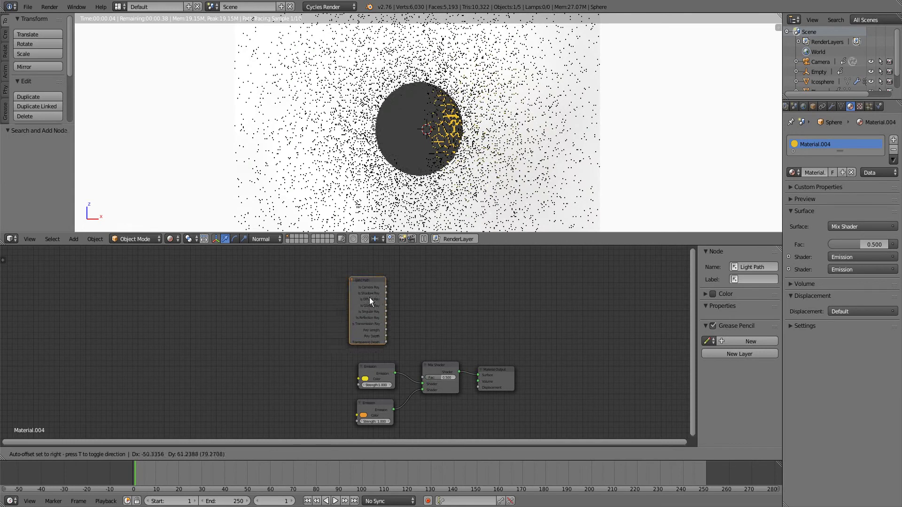
pyautogui.click(370, 300)
pyautogui.moveTo(386, 337); pyautogui.dragTo(421, 376)
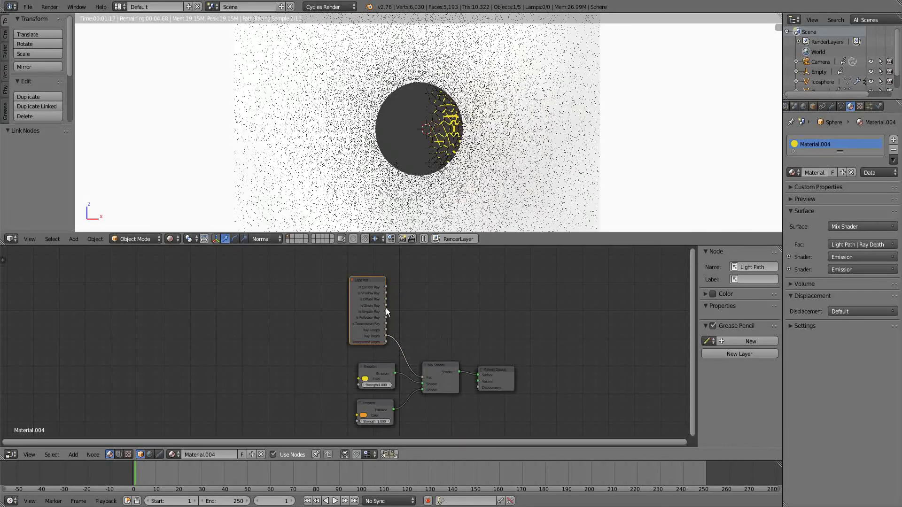
pyautogui.moveTo(373, 280)
pyautogui.mouseDown()
pyautogui.moveTo(384, 280)
pyautogui.moveTo(376, 282)
pyautogui.mouseUp()
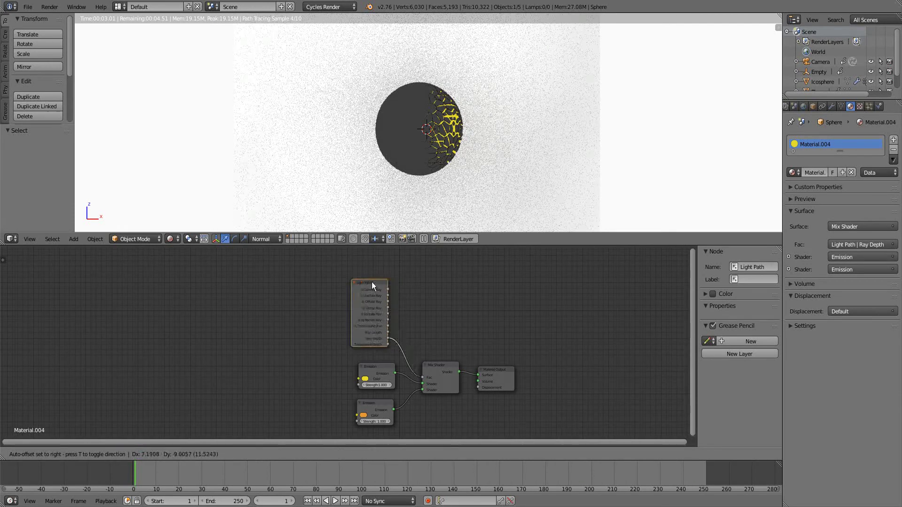
# Set the yellow Emission node's strength to 2 and the orange Emission node's strength to 10
pyautogui.click(375, 403)
pyautogui.click(377, 385)
pyautogui.write('3')
pyautogui.press('Return')
pyautogui.moveTo(374, 387); pyautogui.dragTo(364, 387)
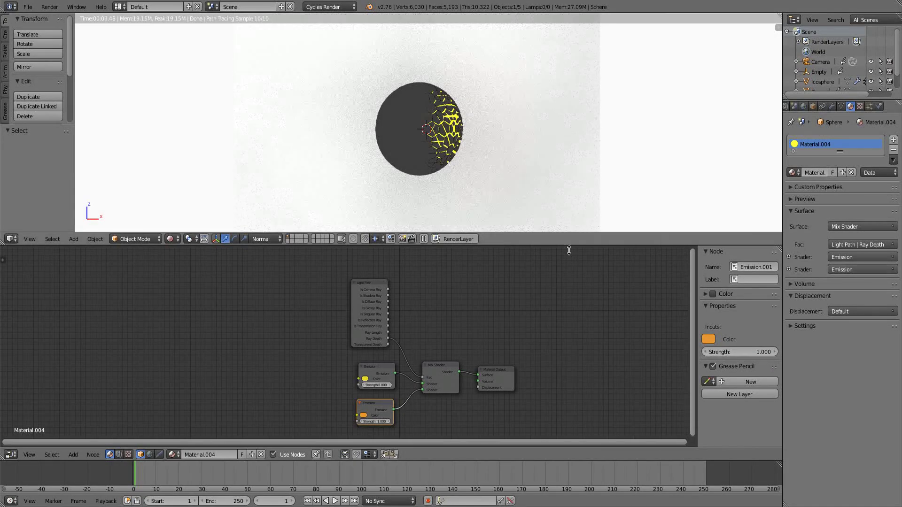
pyautogui.click(383, 421)
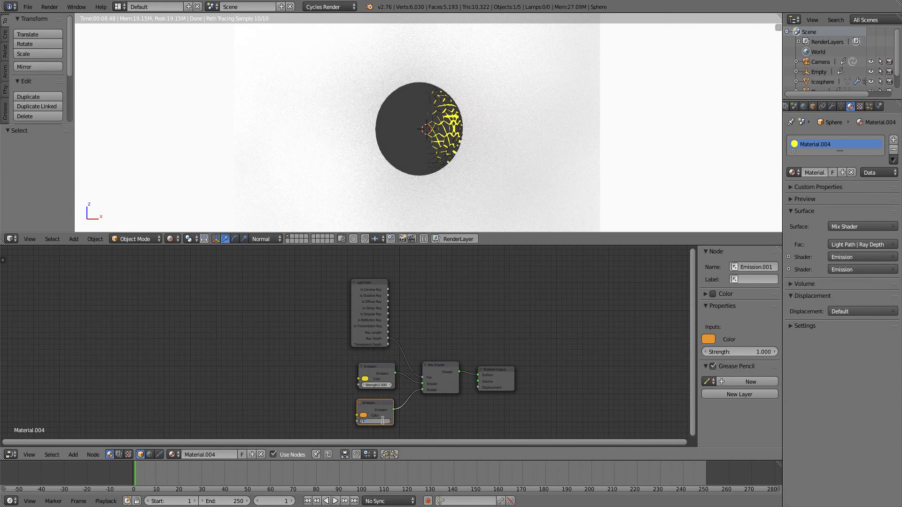
pyautogui.write('10')
pyautogui.press('Return')
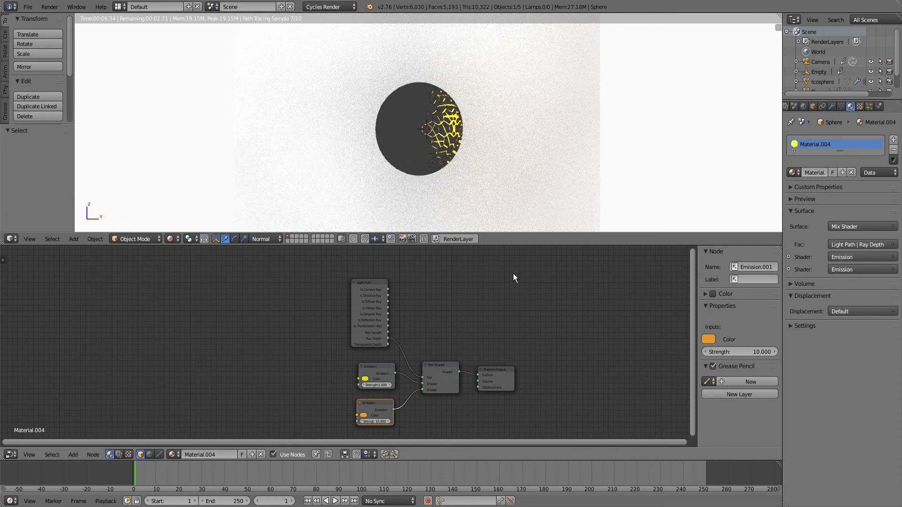
# Turn the node editor back into a 3D View and merge it with the rendered viewport into one large view
pyautogui.click(10, 455)
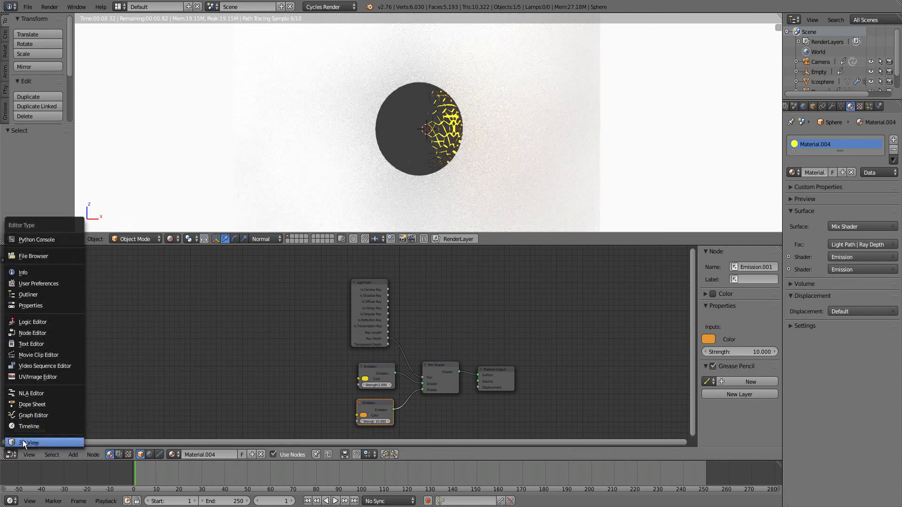
pyautogui.click(17, 442)
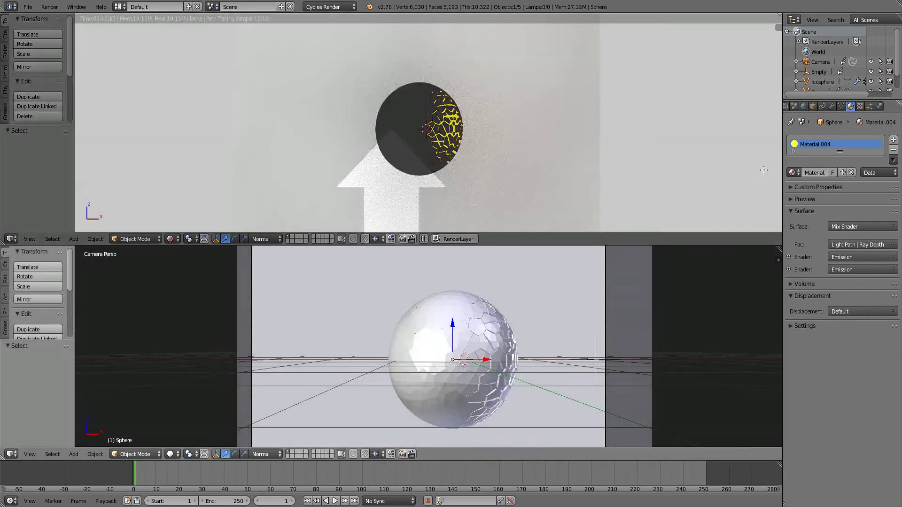
pyautogui.moveTo(763, 170); pyautogui.dragTo(757, 164)
# Select the camera and move it about 0.33 along X and -0.03 along Z to reframe the sphere
pyautogui.scroll(-3, 569, 159)
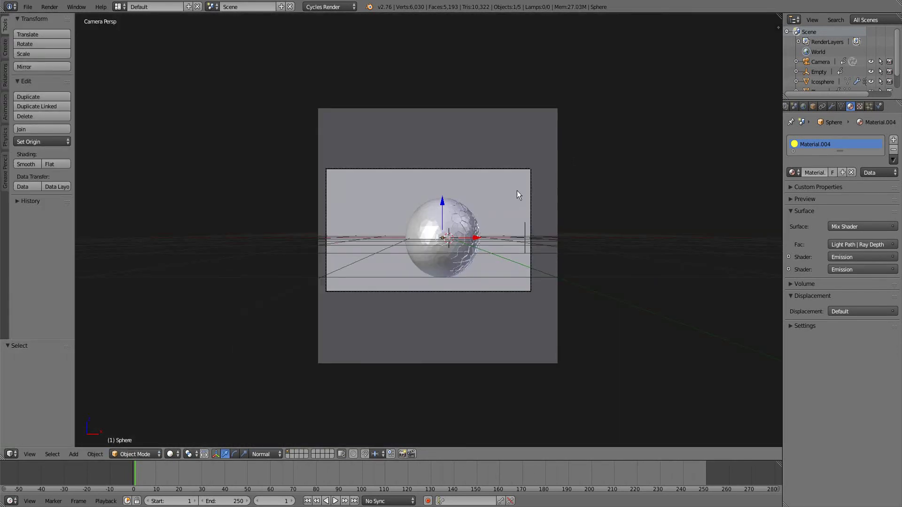
pyautogui.rightClick(530, 225)
pyautogui.scroll(-1, 529, 225)
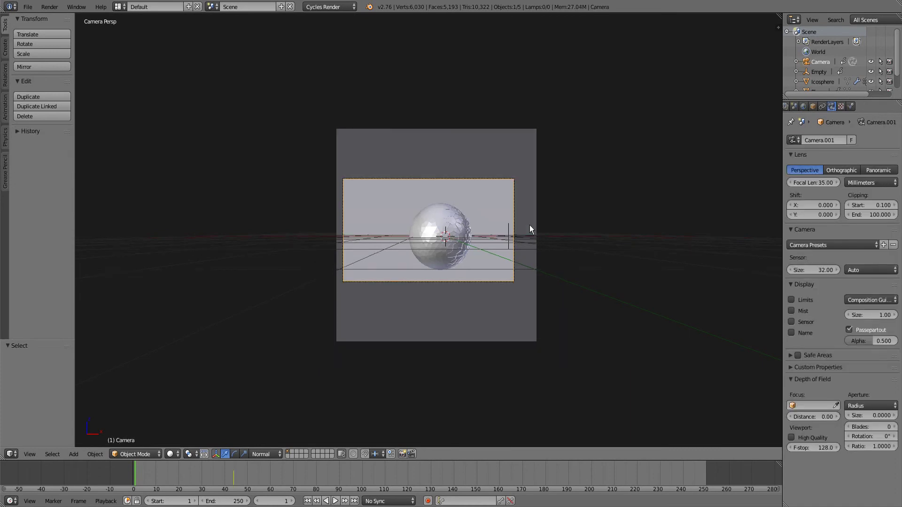
pyautogui.press('g')
pyautogui.click(536, 230)
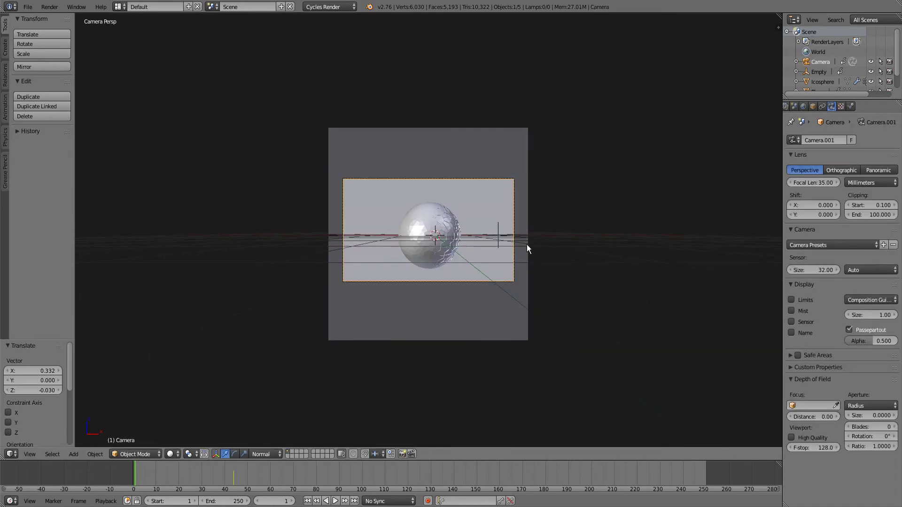
pyautogui.moveTo(525, 247); pyautogui.dragTo(547, 219, button='middle')
pyautogui.press('KP_0')
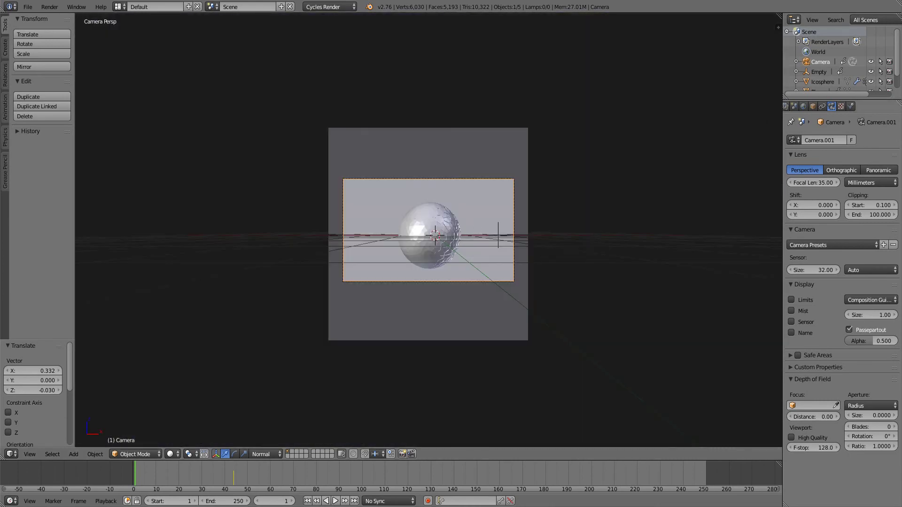
# Select the cracked icosphere and keyframe its rotation at frame 1
pyautogui.scroll(4, 509, 209)
pyautogui.rightClick(400, 225)
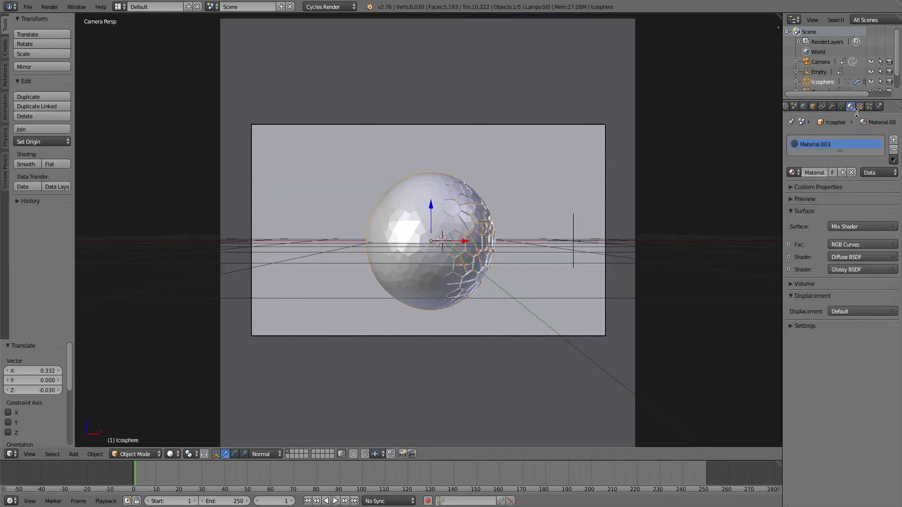
pyautogui.click(813, 107)
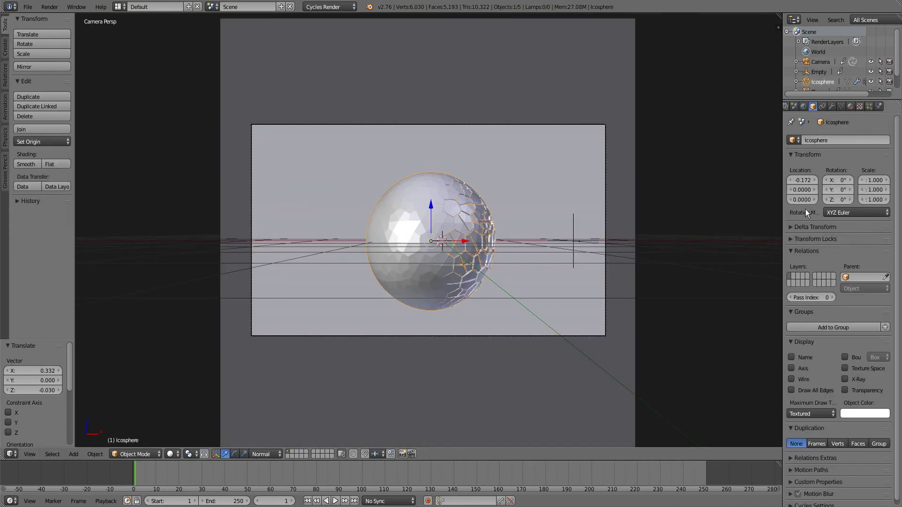
pyautogui.press('i')
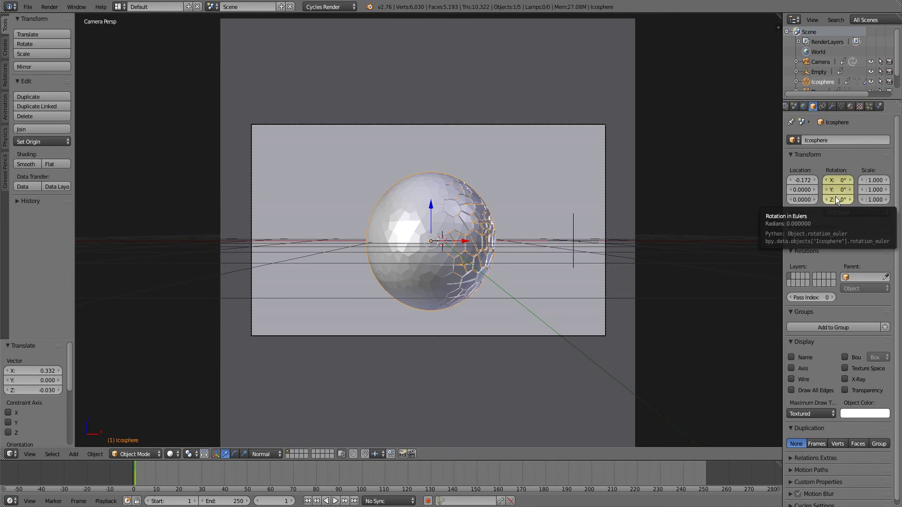
# Go to frame 200 and set the icosphere's Z rotation to 250°
pyautogui.click(705, 477)
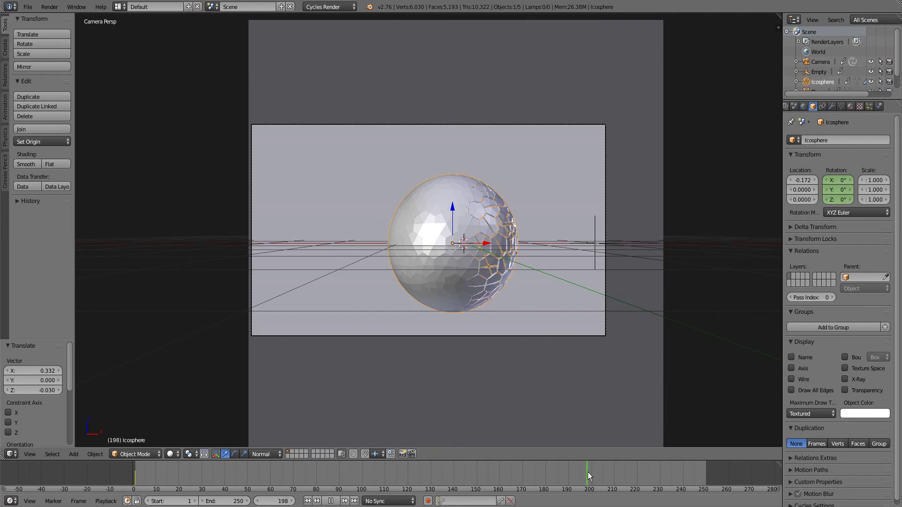
pyautogui.hotkey('alt', 'a')
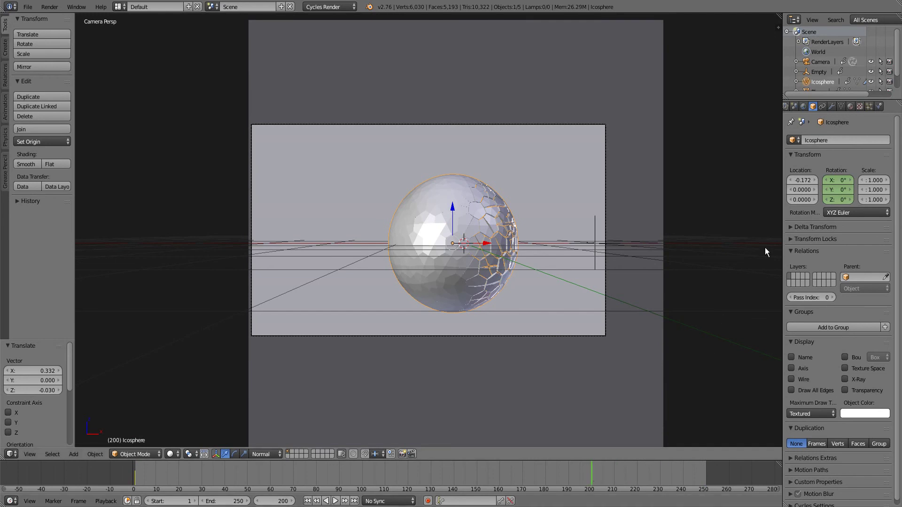
pyautogui.click(840, 199)
pyautogui.write('2')
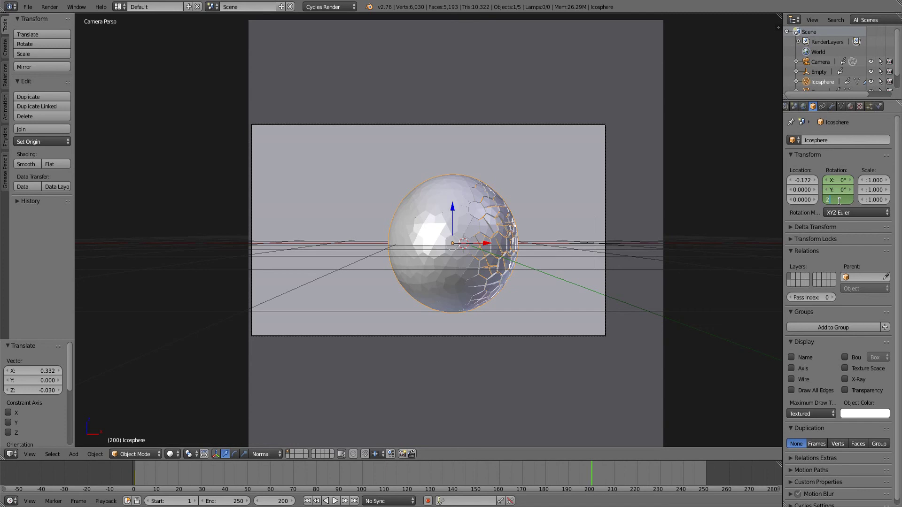
pyautogui.write('50')
pyautogui.press('Return')
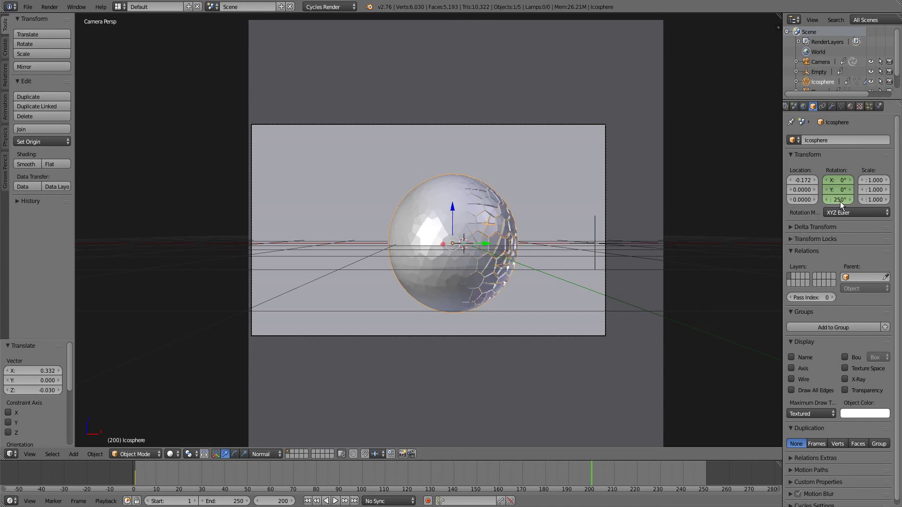
# At frame 250, set the icosphere's Z rotation to 250° and keyframe its rotation
pyautogui.hotkey('alt', 'a')
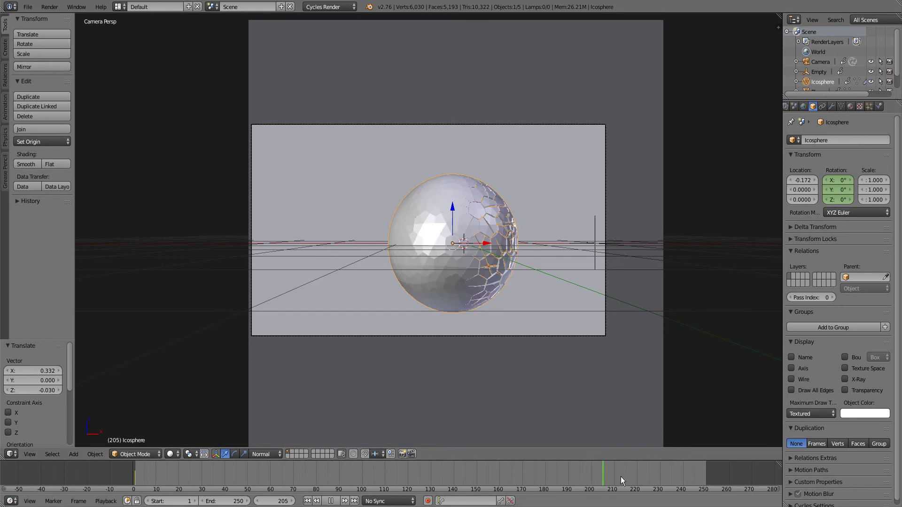
pyautogui.hotkey('alt', 'a')
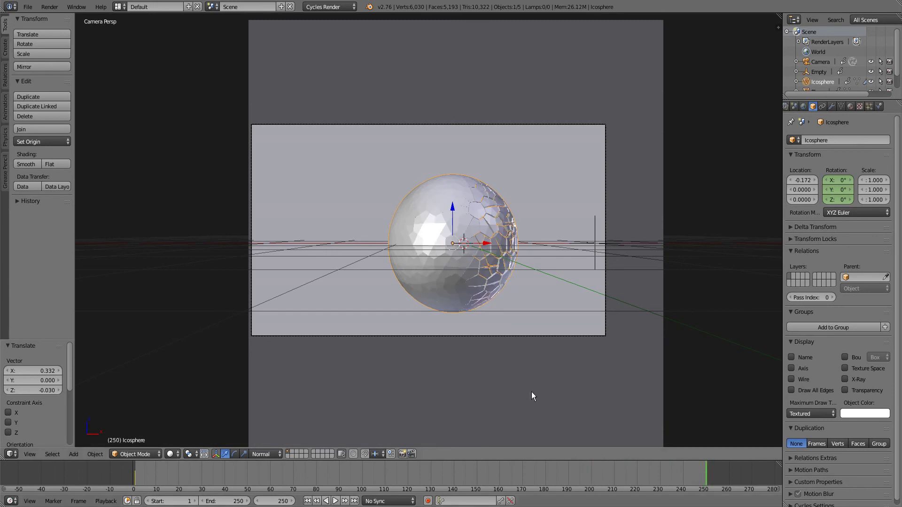
pyautogui.hotkey('alt', 'a')
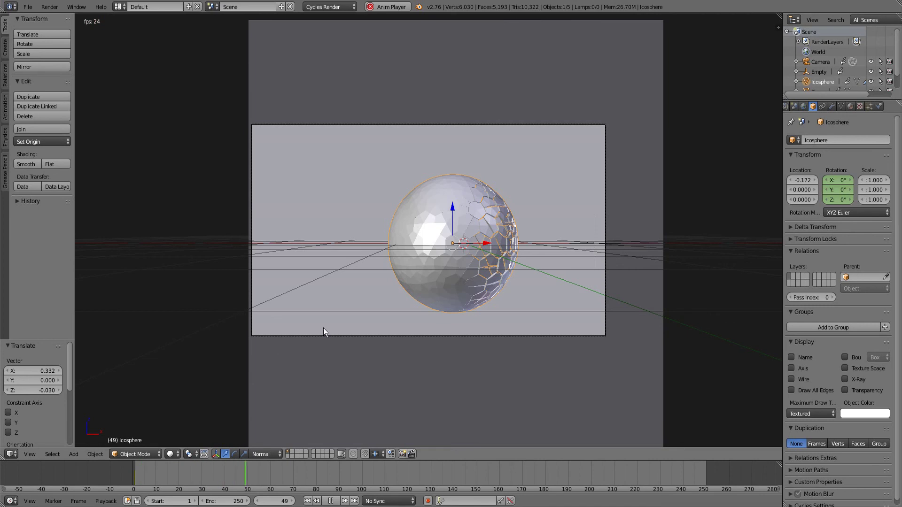
pyautogui.press('Escape')
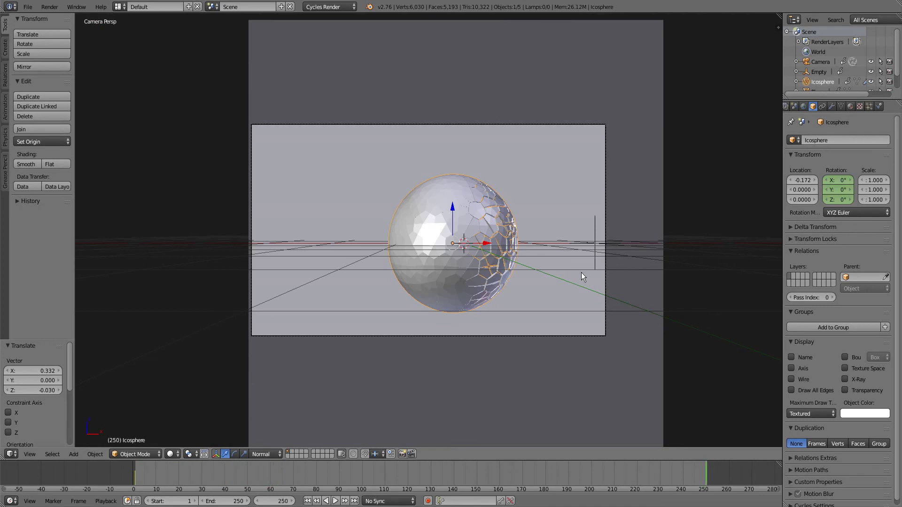
pyautogui.click(841, 200)
pyautogui.write('250')
pyautogui.press('Return')
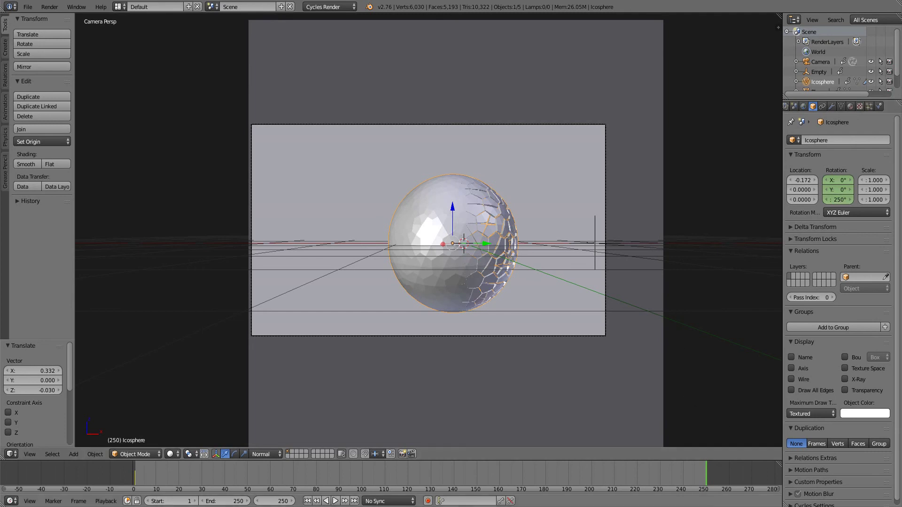
pyautogui.press('i')
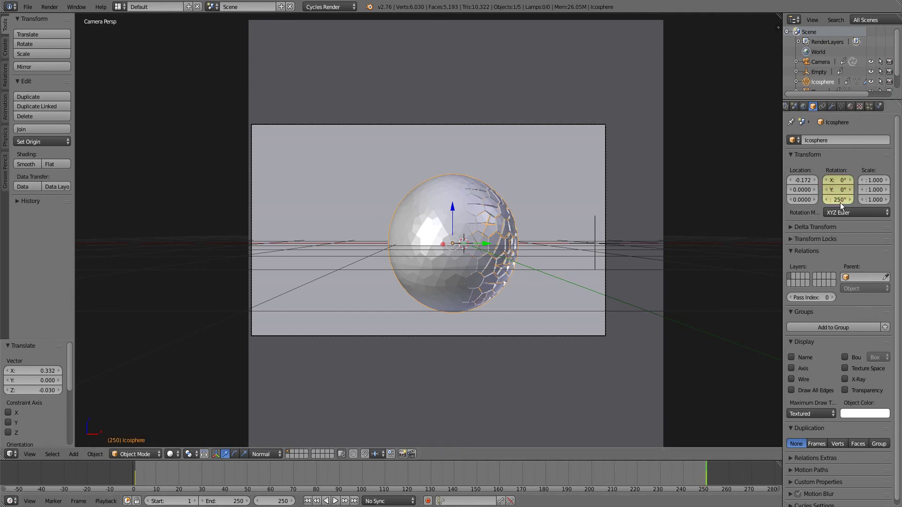
# Play back the rotation, then set the icosphere's rotation keyframes to Linear interpolation in the Graph Editor
pyautogui.hotkey('alt', 'a')
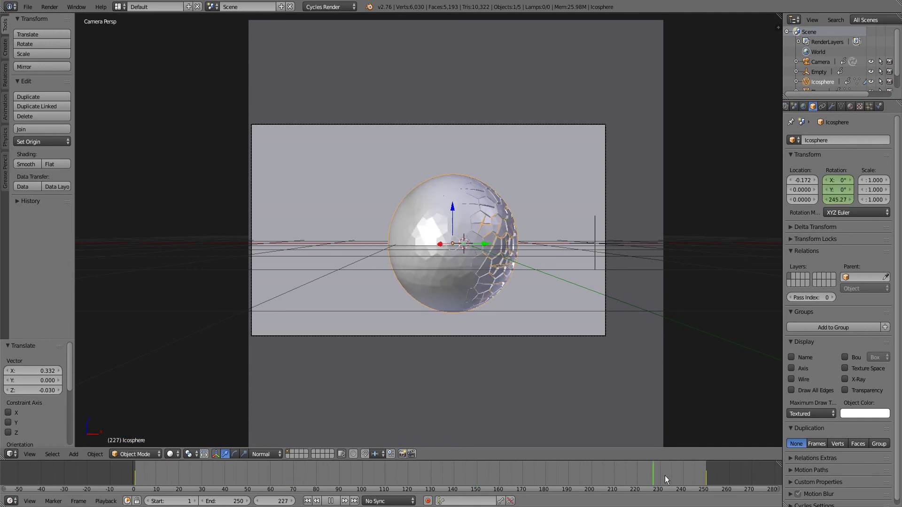
pyautogui.hotkey('alt', 'a')
pyautogui.hotkey('alt', 'a')
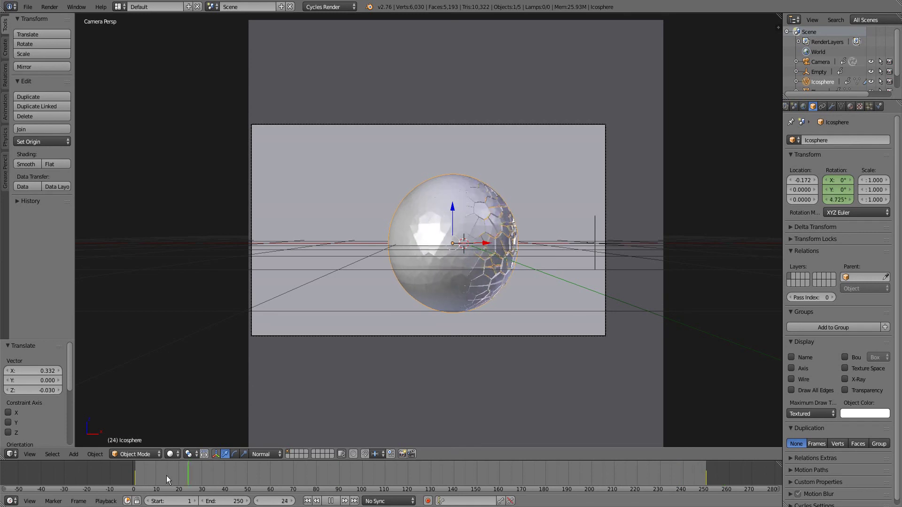
pyautogui.press('Escape')
pyautogui.click(11, 454)
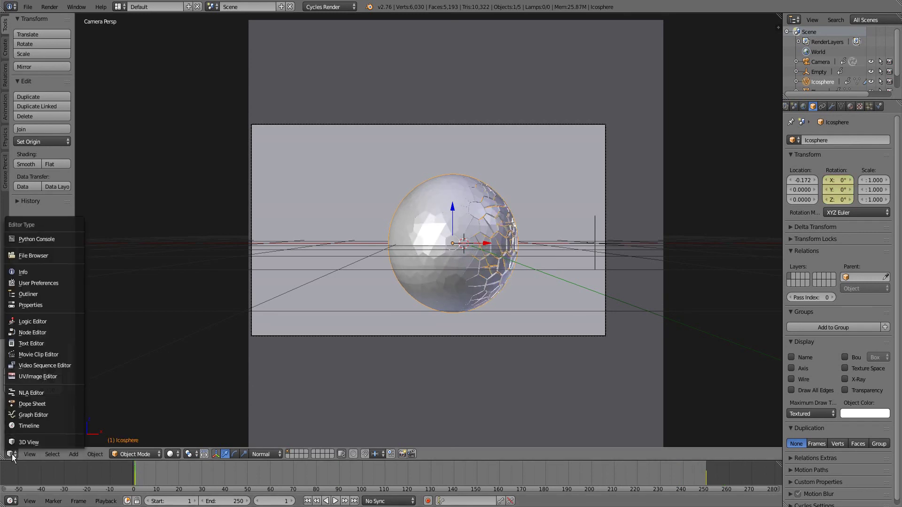
pyautogui.click(27, 412)
pyautogui.scroll(-4, 196, 207)
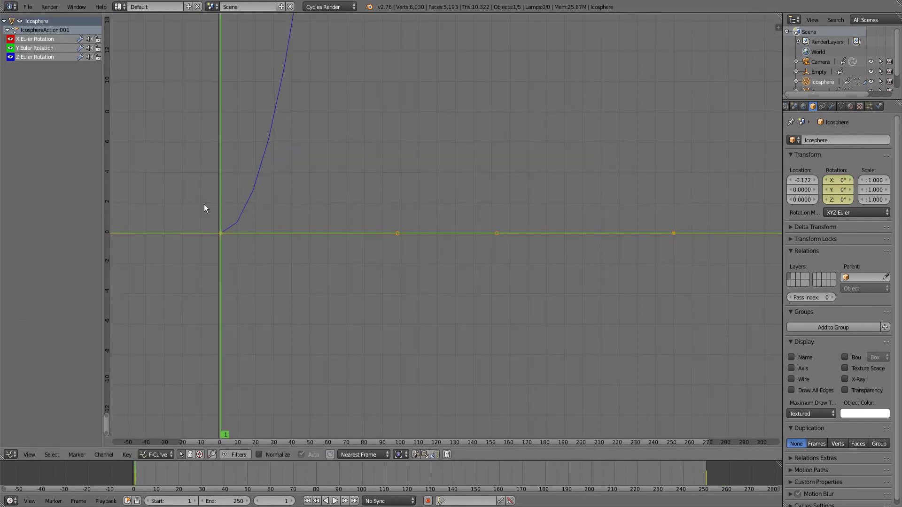
pyautogui.moveTo(374, 146); pyautogui.dragTo(359, 266, button='middle')
pyautogui.press('t')
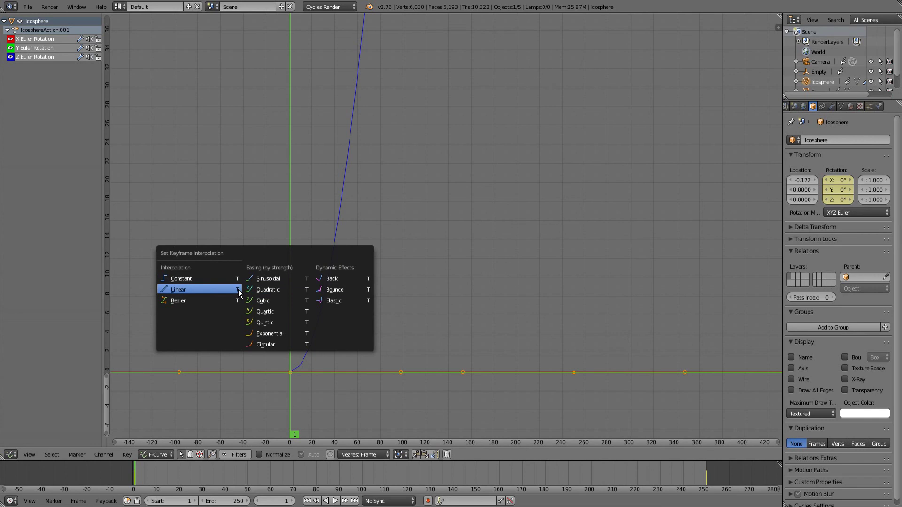
pyautogui.click(199, 291)
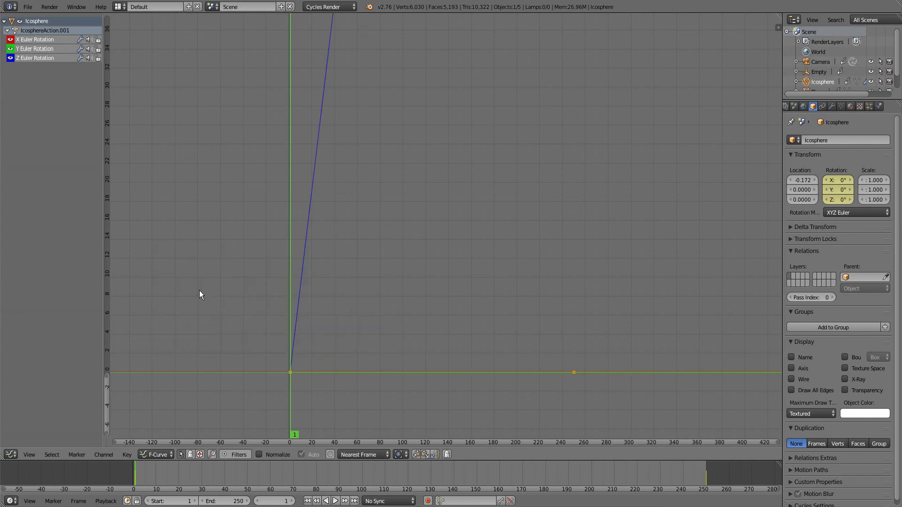
# Return the Graph Editor area to the 3D View and play back the icosphere's rotation
pyautogui.click(10, 455)
pyautogui.click(13, 443)
pyautogui.hotkey('alt', 'a')
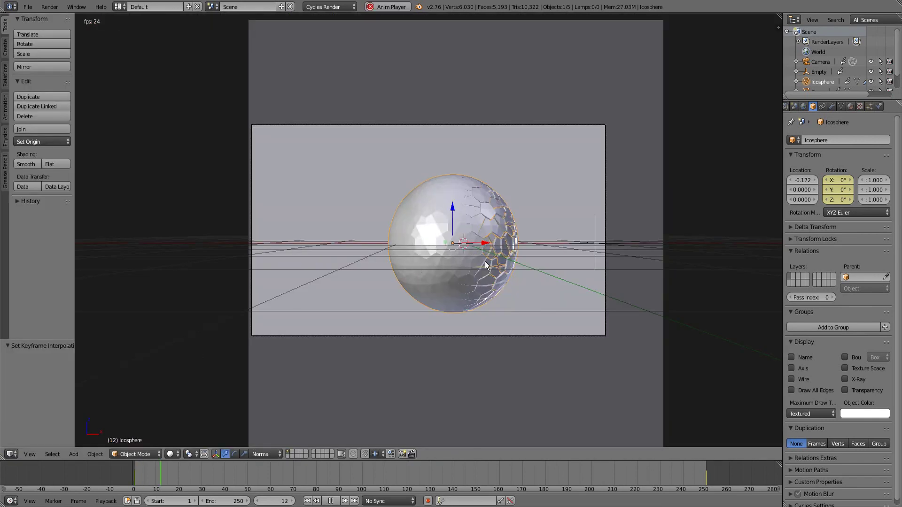
pyautogui.press('Escape')
# Select the empty, turn on automatic keyframing and move it about 1.04 along X at frame 1
pyautogui.rightClick(595, 244)
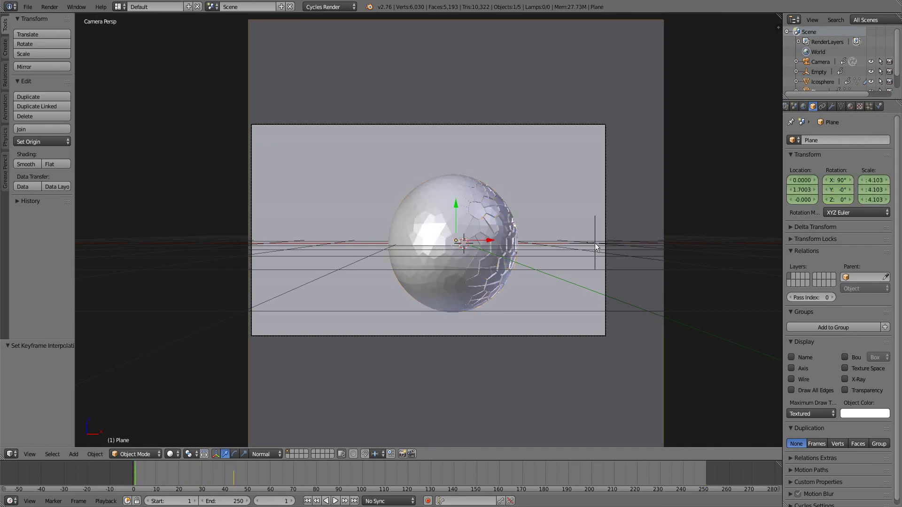
pyautogui.press('g')
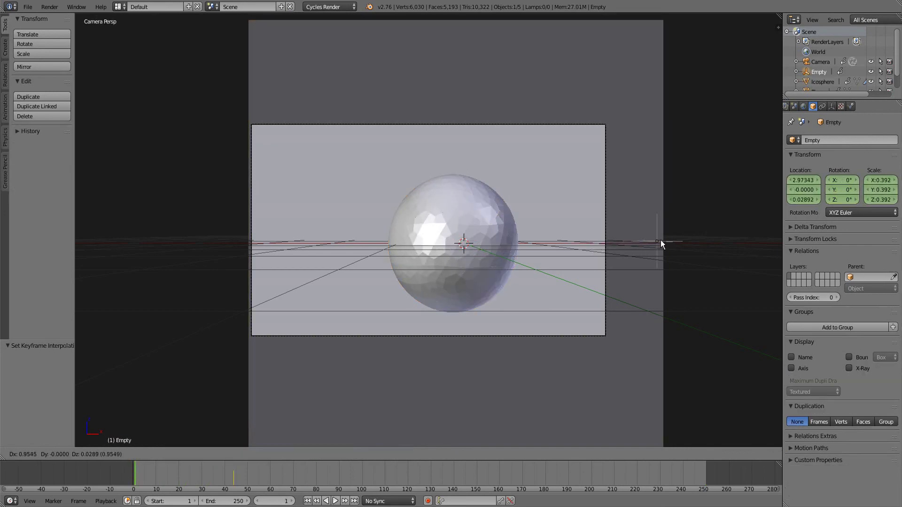
pyautogui.click(667, 241)
pyautogui.click(428, 501)
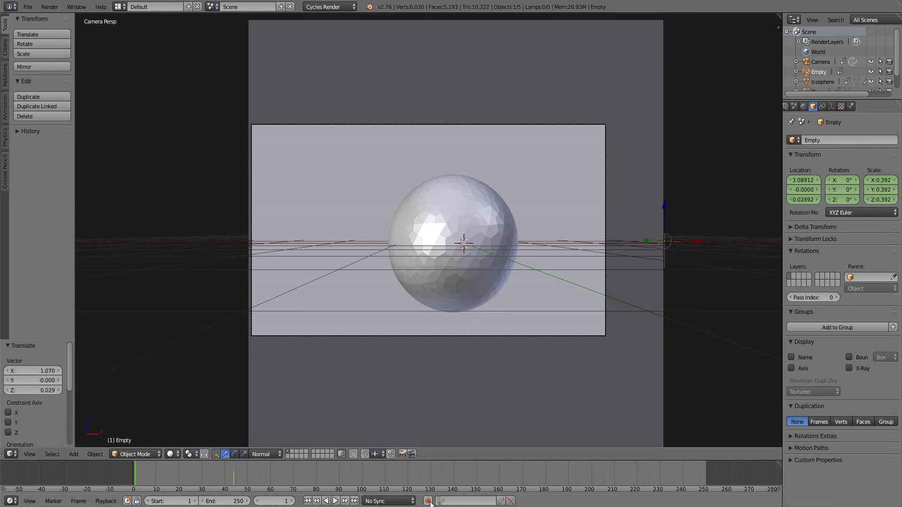
pyautogui.moveTo(234, 475); pyautogui.dragTo(136, 480)
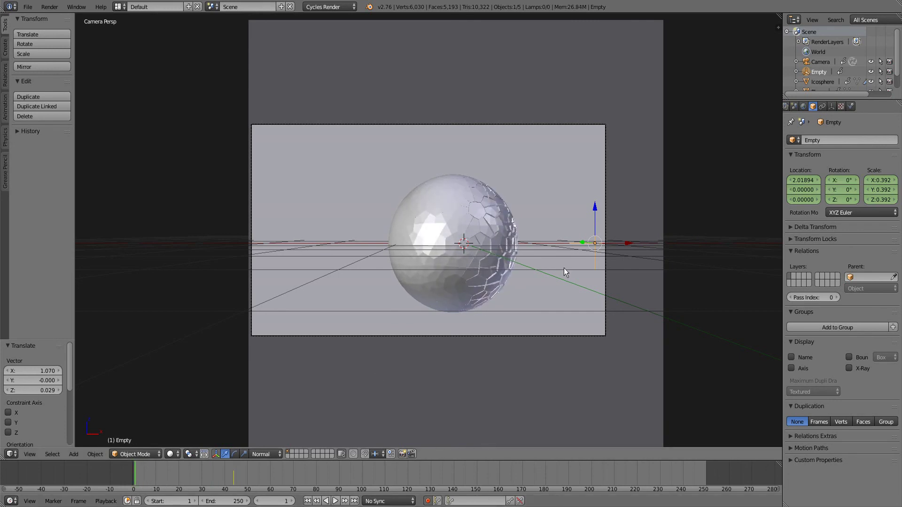
pyautogui.moveTo(629, 245); pyautogui.dragTo(695, 239)
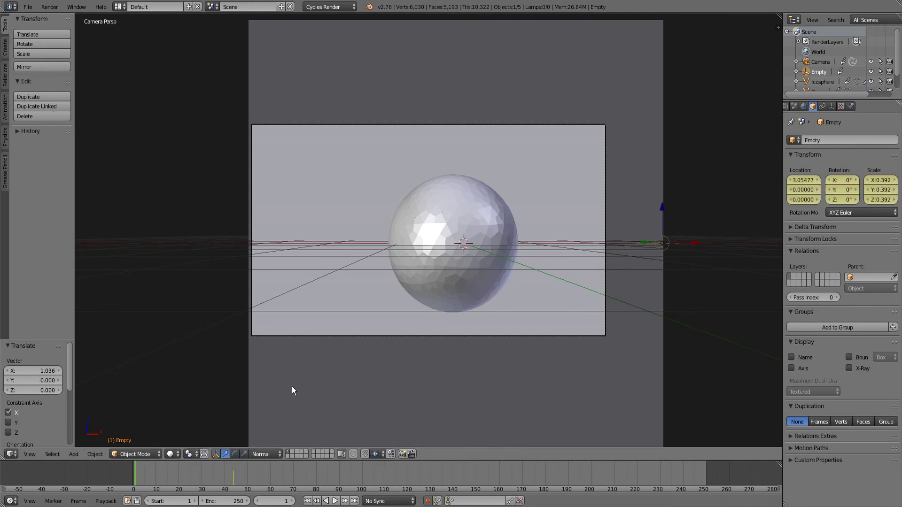
# Move the empty about -5.55 along X at frame 50, and about 3.36 along X and 1.93 along Z at frame 100
pyautogui.click(247, 473)
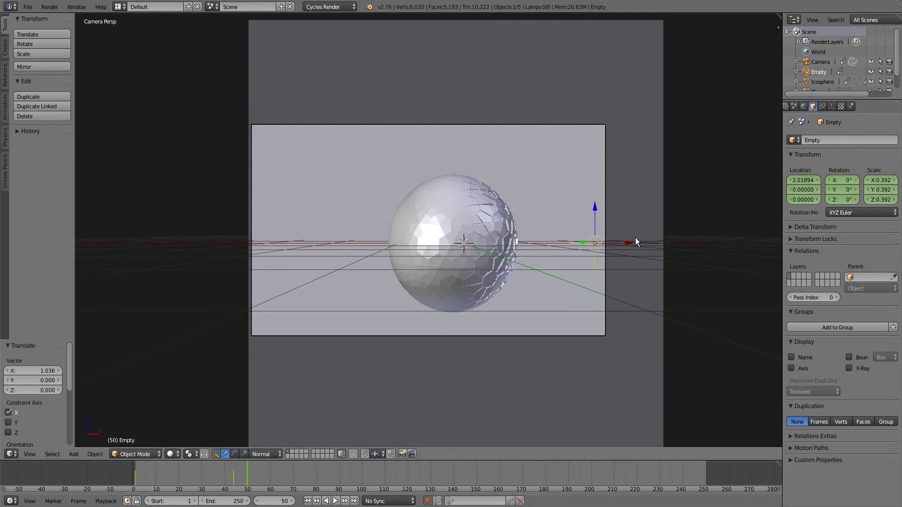
pyautogui.moveTo(630, 243); pyautogui.dragTo(271, 226)
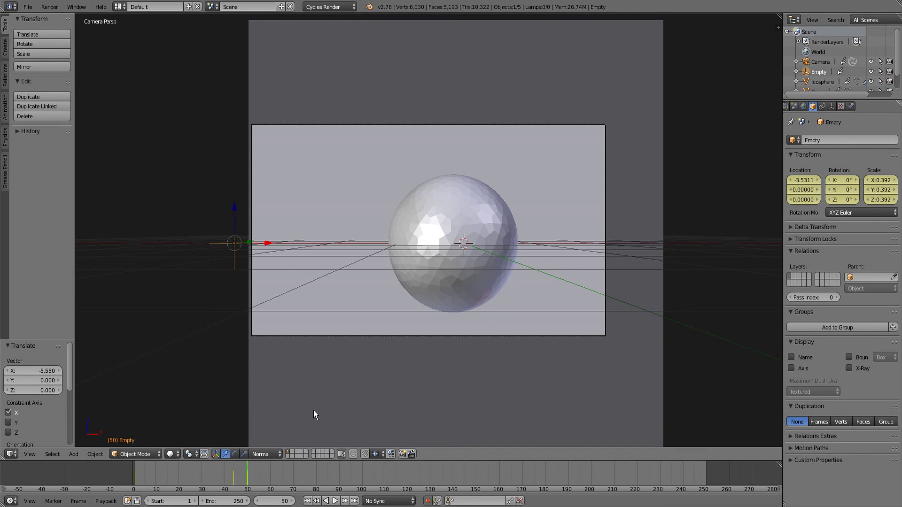
pyautogui.click(362, 471)
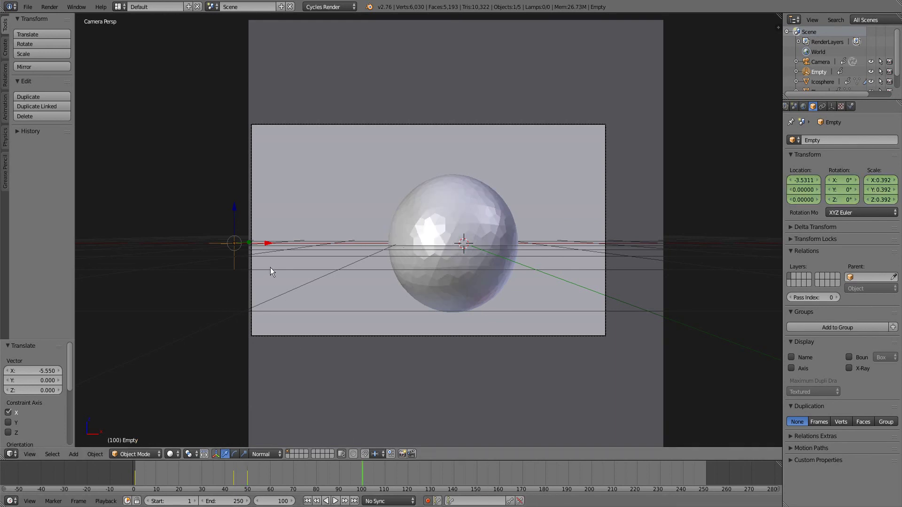
pyautogui.press('g')
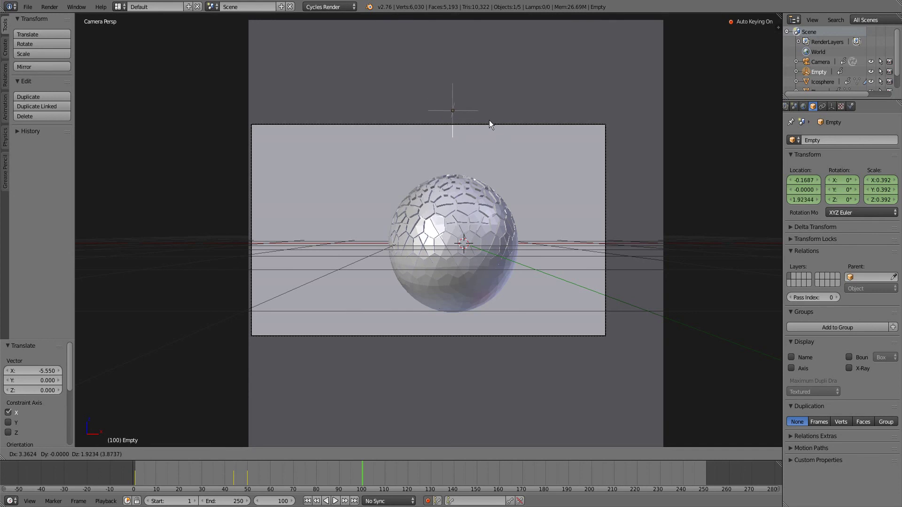
pyautogui.click(485, 134)
# At frame 150, move the empty well below the sphere, about -0.08 along X and -5.17 along Z
pyautogui.click(478, 476)
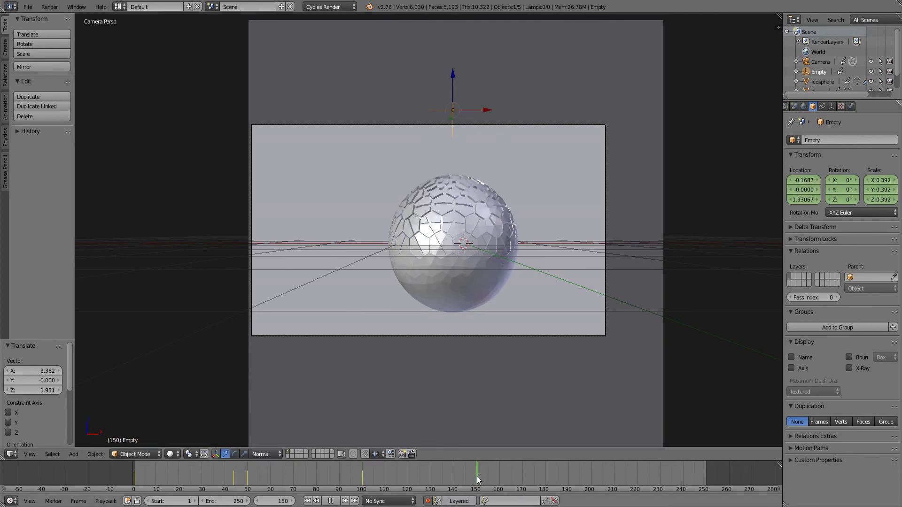
pyautogui.click(477, 472)
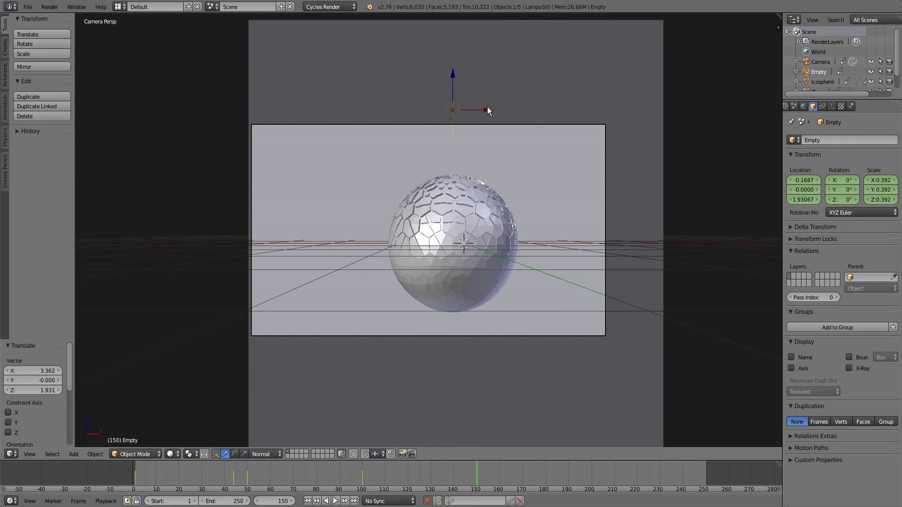
pyautogui.press('g')
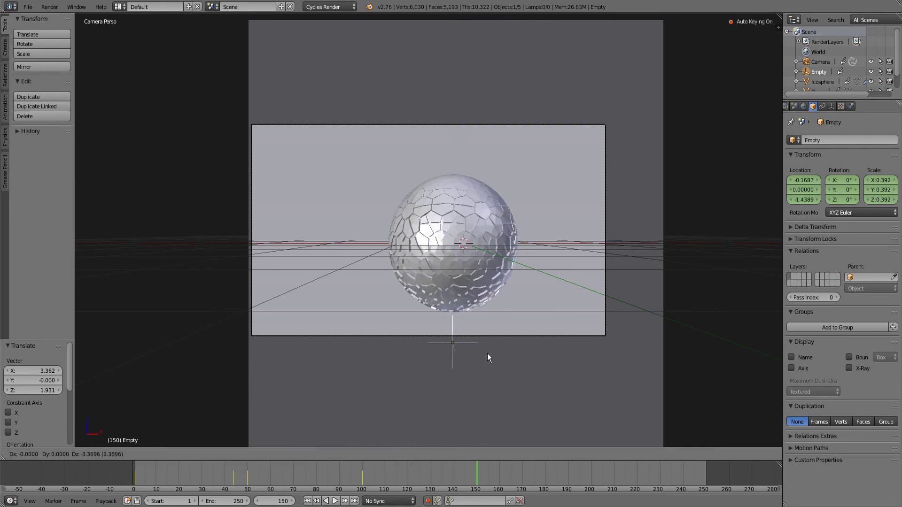
pyautogui.click(482, 32)
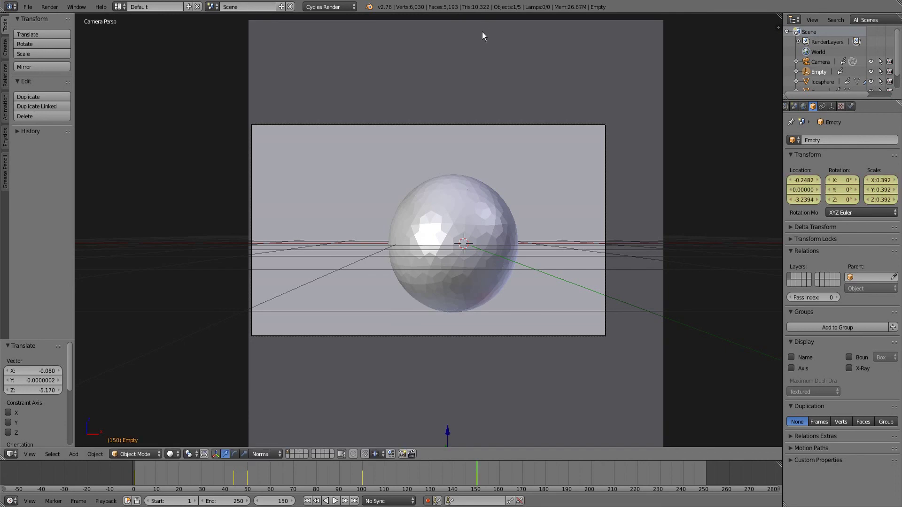
# Move the empty up beside the sphere on its negative X side at frame 200, and about 7.33 along X at frame 250
pyautogui.moveTo(588, 475); pyautogui.dragTo(591, 477)
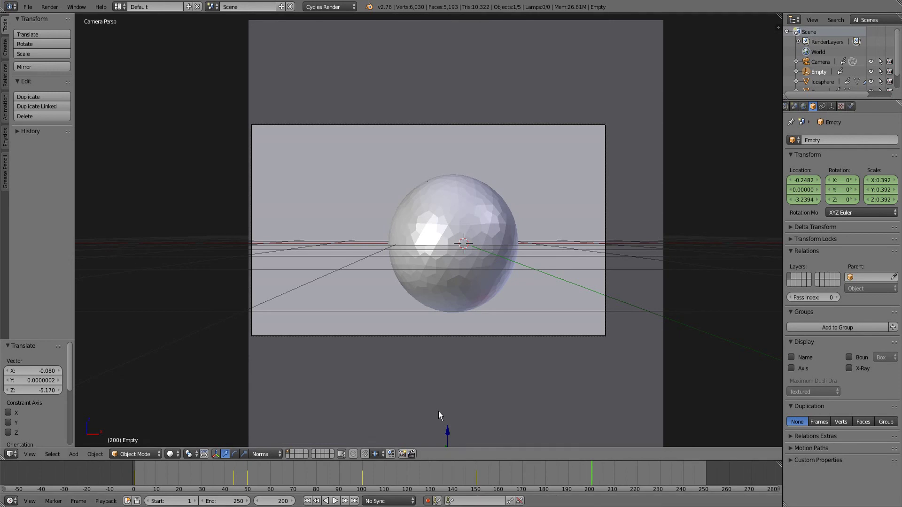
pyautogui.press('g')
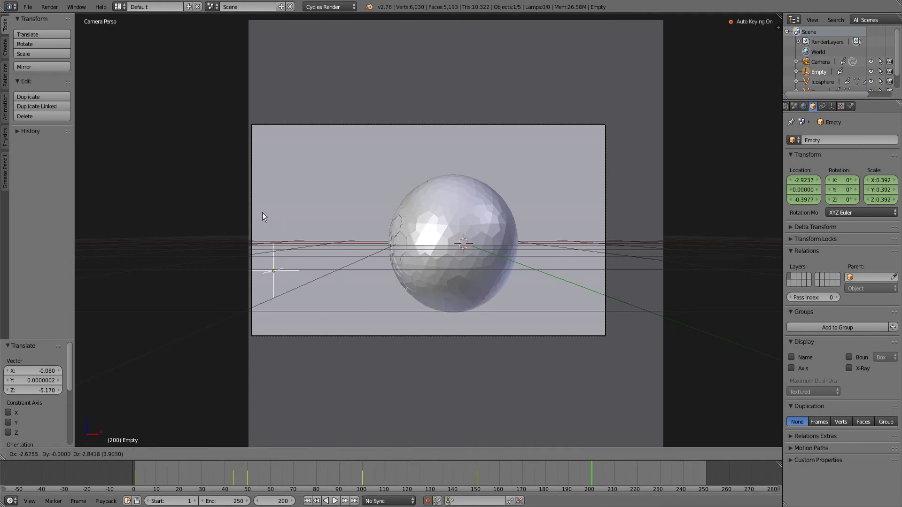
pyautogui.click(227, 195)
pyautogui.moveTo(669, 491); pyautogui.dragTo(706, 475)
pyautogui.moveTo(261, 244)
pyautogui.mouseDown()
pyautogui.moveTo(419, 257)
pyautogui.moveTo(737, 244)
pyautogui.mouseUp()
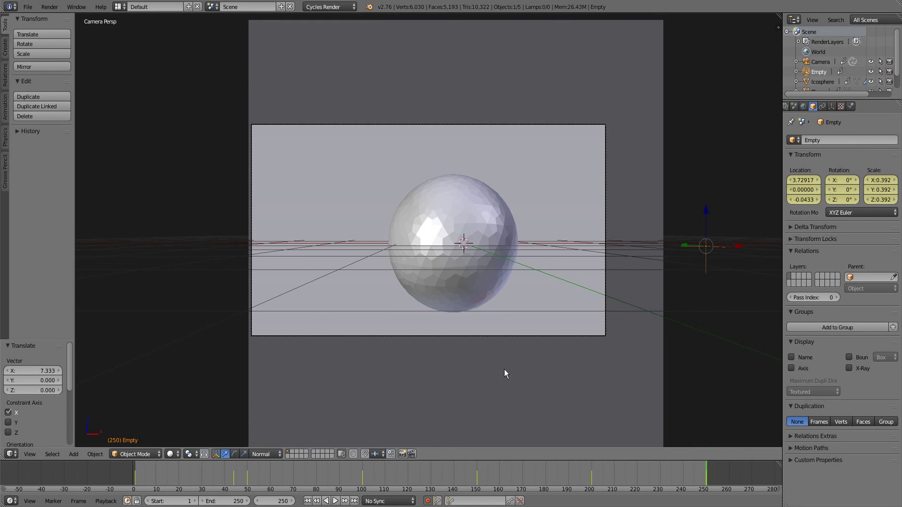
# Delete the empty's keyframes at frame 44 with the LocRotScale keying set, and clear the active keying set
pyautogui.click(234, 475)
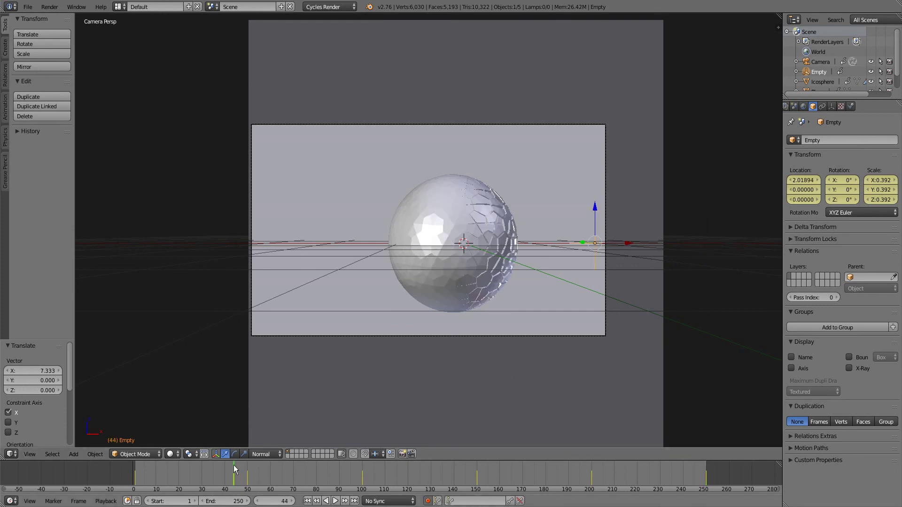
pyautogui.moveTo(227, 466)
pyautogui.mouseDown()
pyautogui.moveTo(241, 472)
pyautogui.moveTo(233, 475)
pyautogui.mouseUp()
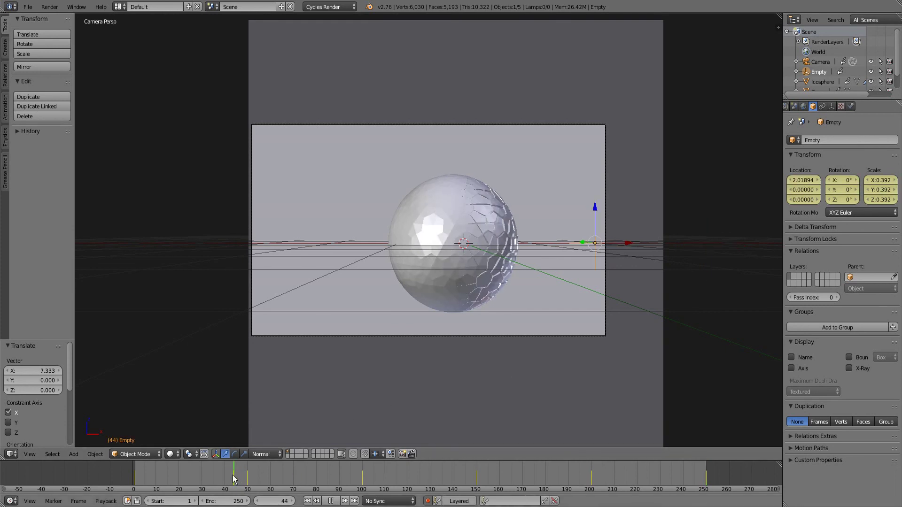
pyautogui.click(474, 500)
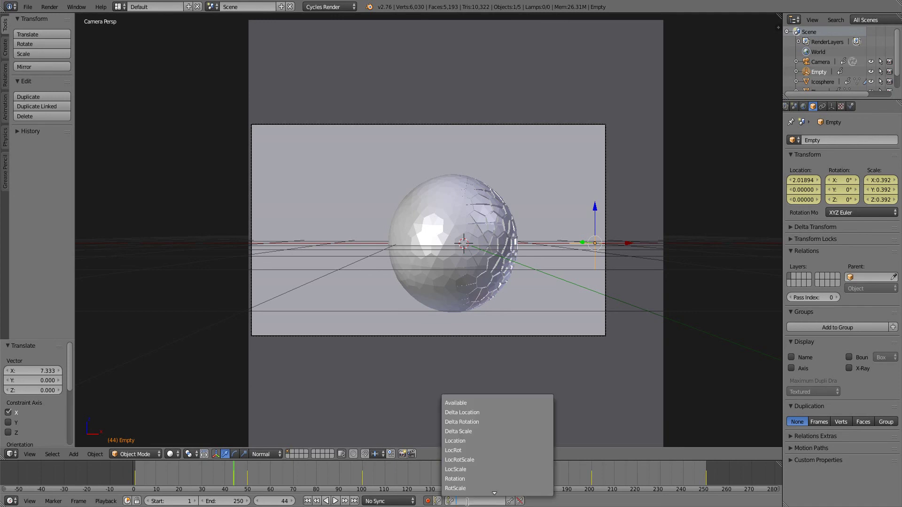
pyautogui.click(459, 460)
pyautogui.hotkey('alt', 'i')
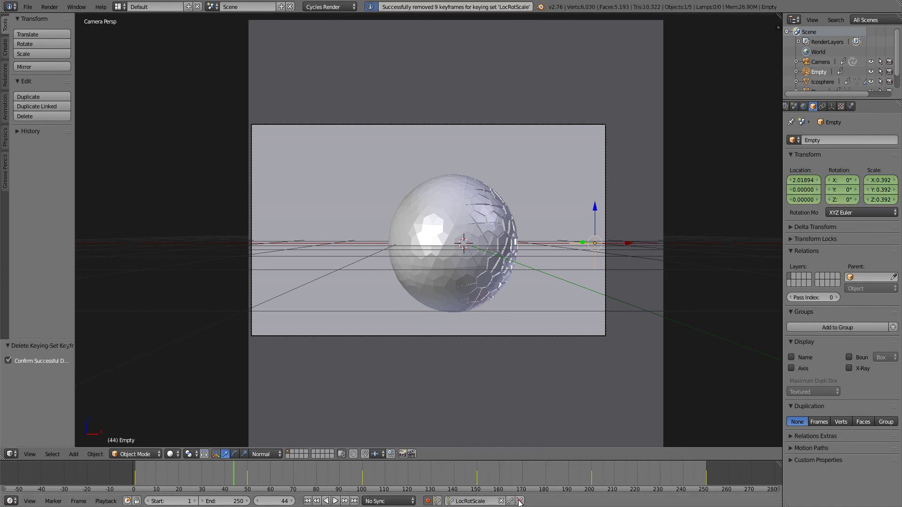
pyautogui.click(230, 472)
pyautogui.click(500, 501)
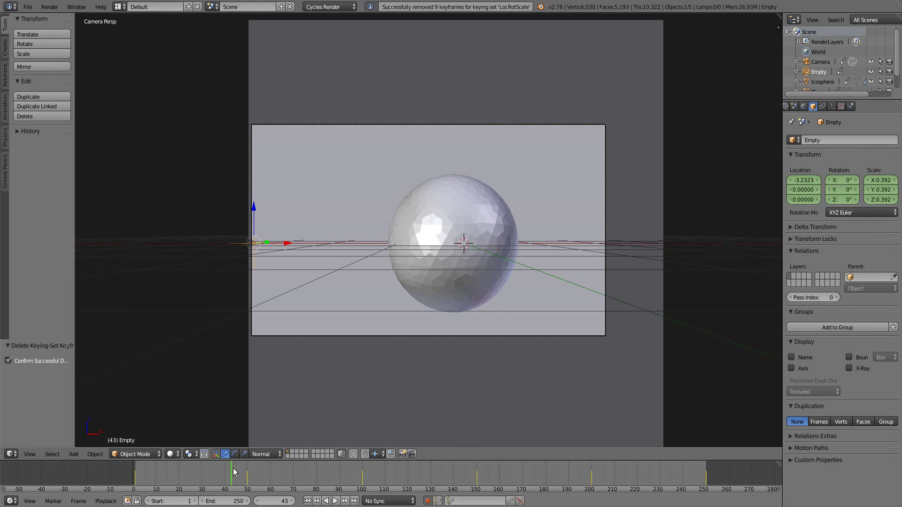
# Play the animation from frame 1 to examine how the sphere's cracks follow the moving empty
pyautogui.hotkey('alt', 'a')
pyautogui.moveTo(221, 478); pyautogui.dragTo(134, 480)
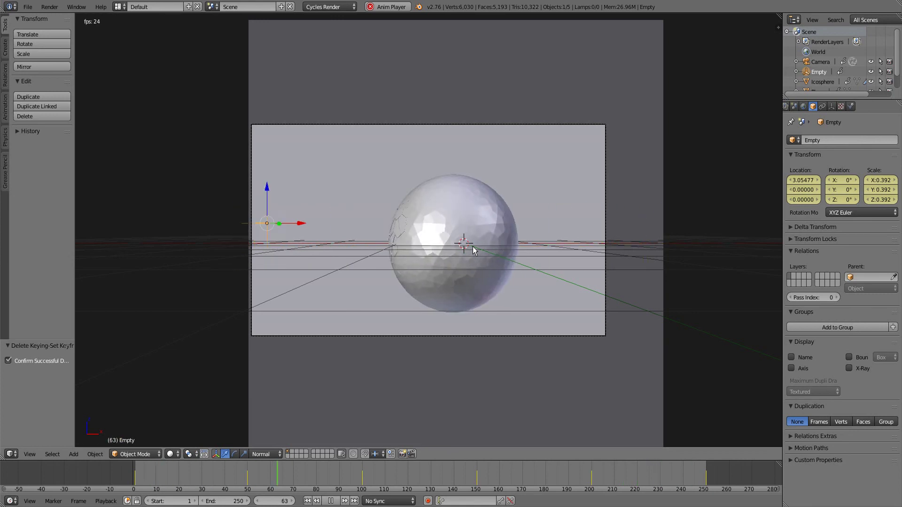
pyautogui.press('Escape')
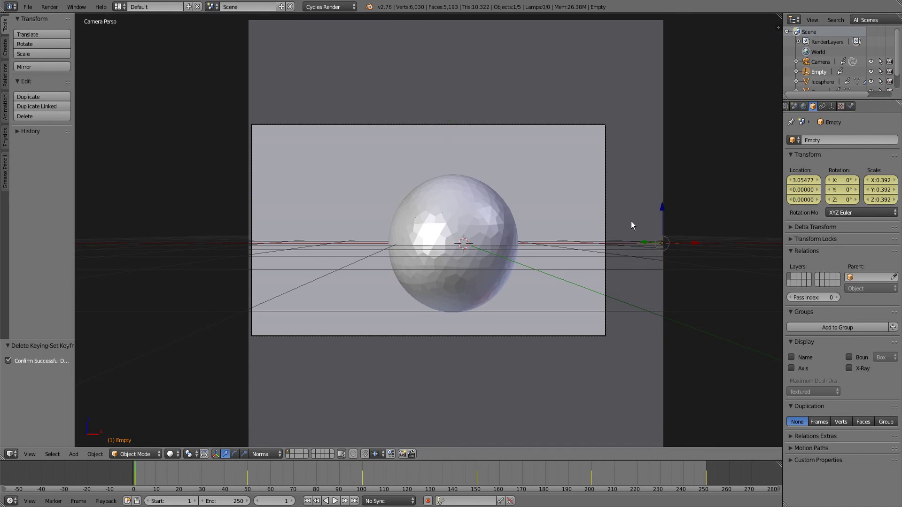